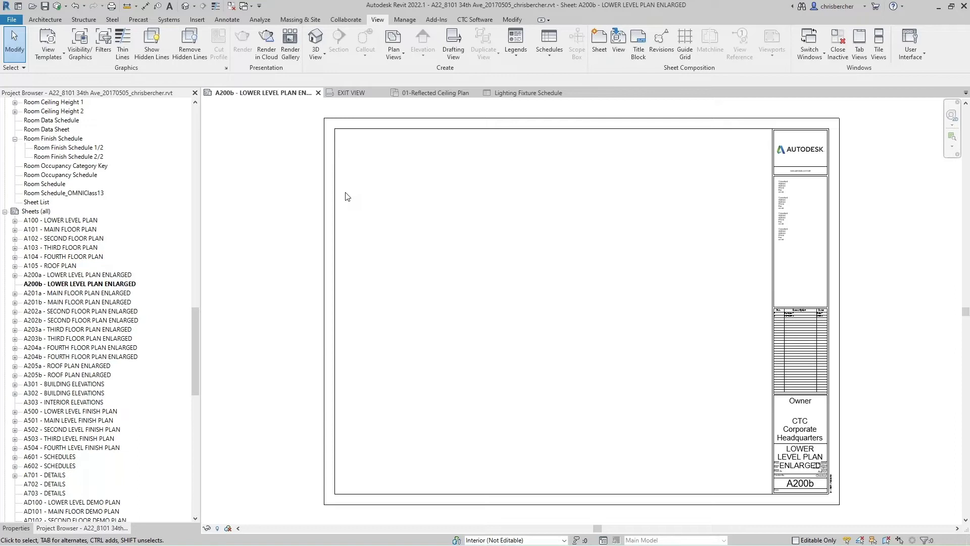
- Try to place the 00 - Floor Plan - Master - AREA A view on sheet A200b
middle_click_drag(514, 334, 507, 334)
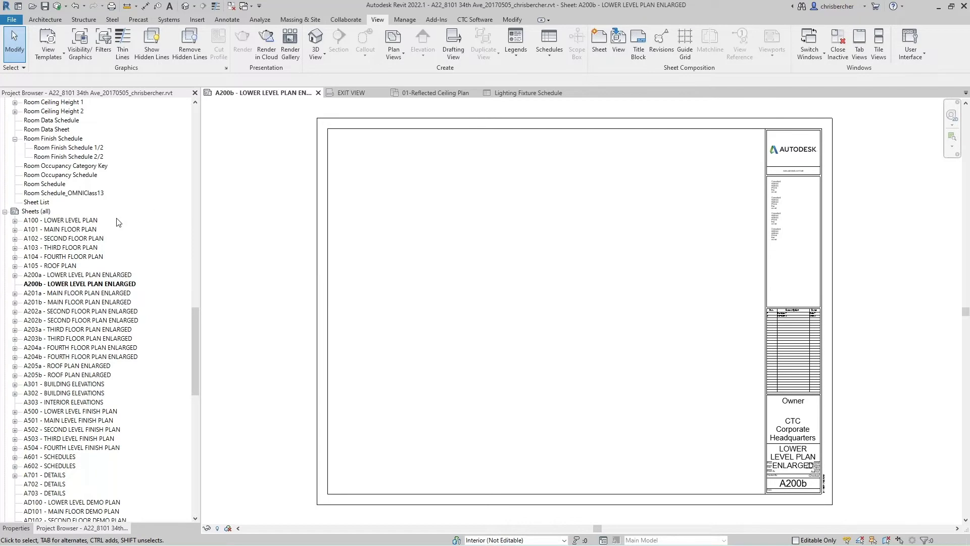
scroll(120, 223, "up", 10)
scroll(119, 223, "up", 20)
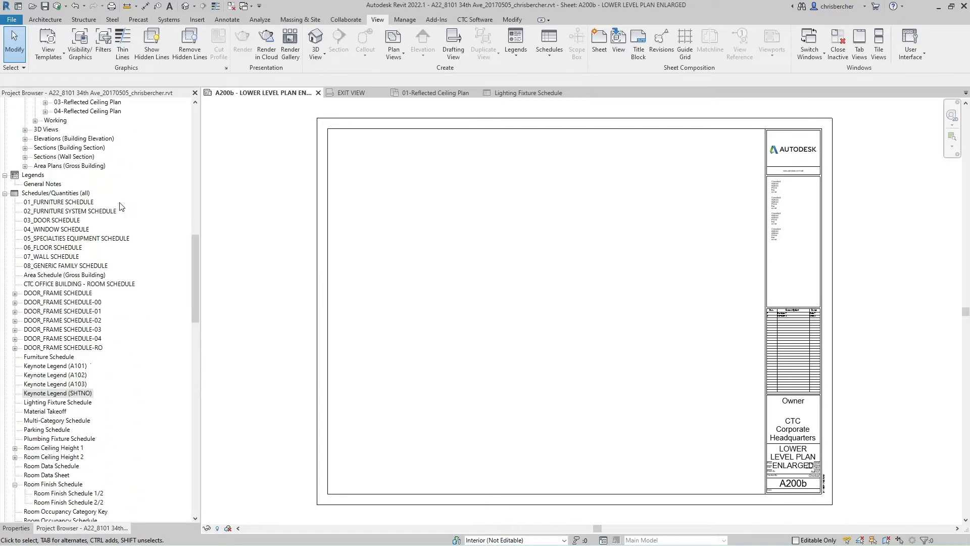
scroll(120, 206, "up", 2)
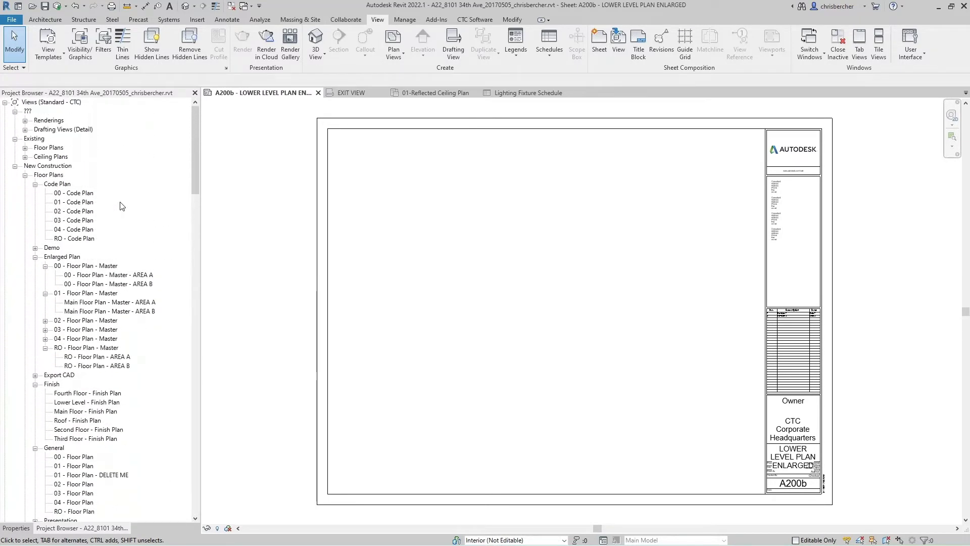
left_click(98, 285)
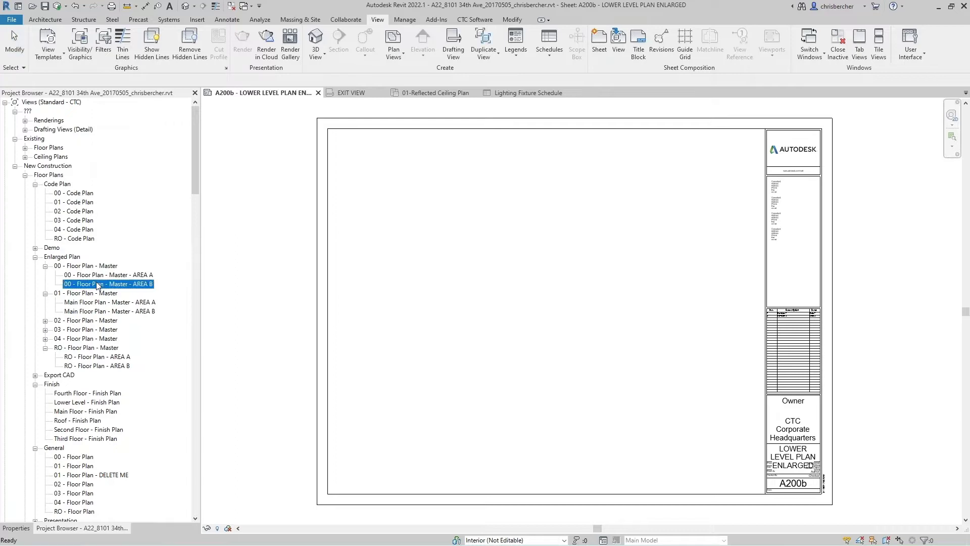
left_click_drag(91, 275, 591, 263)
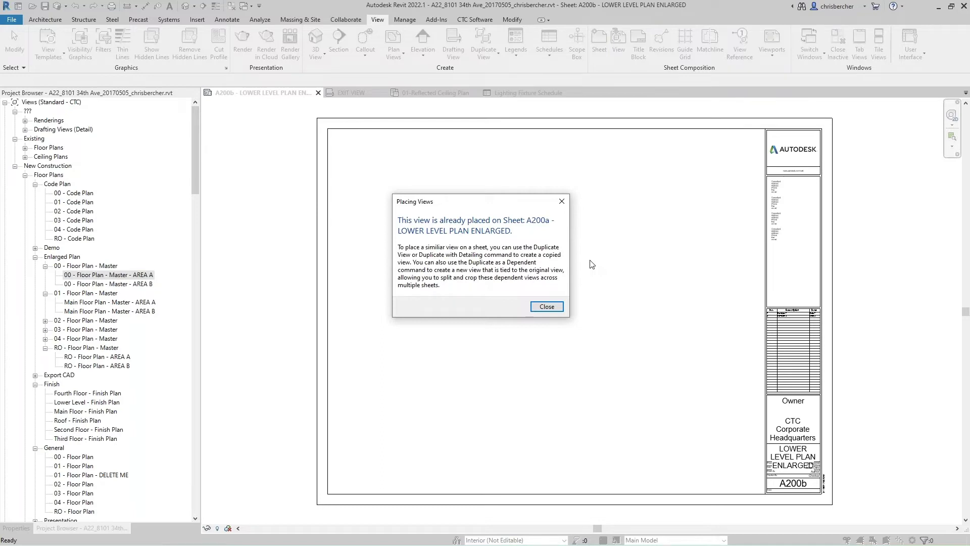
left_click(546, 307)
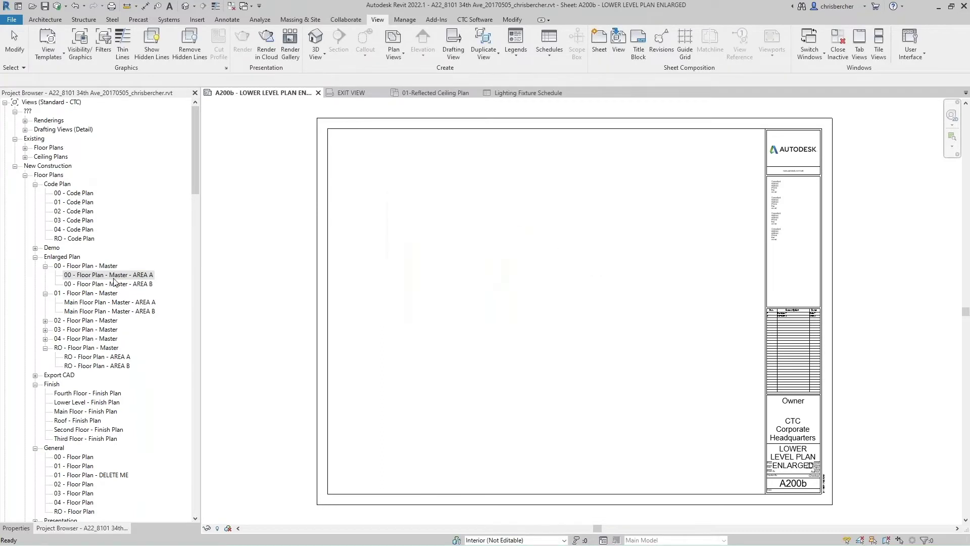
- Check the 00 - Floor Plan - Master - AREA B view and place it on sheet A200b
left_click(116, 284)
double_click(115, 285)
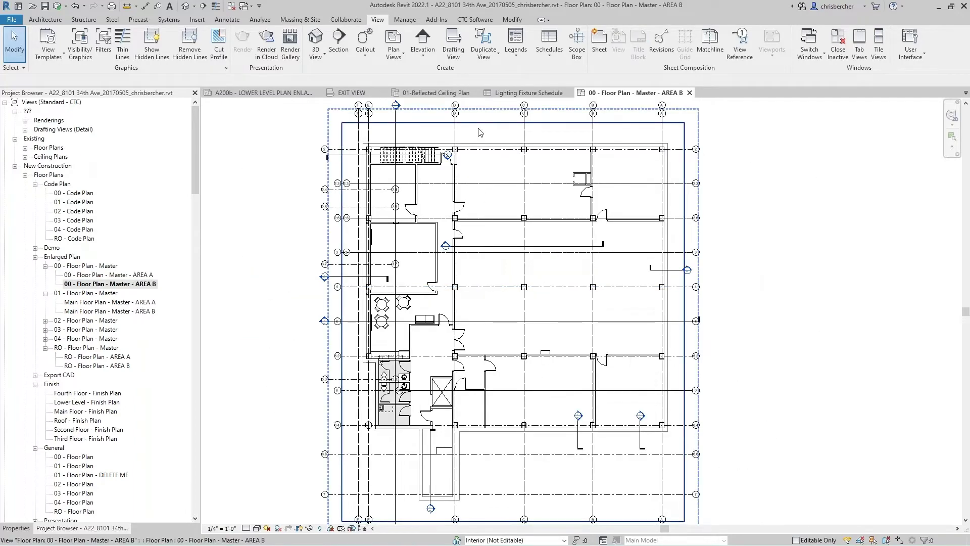
left_click(264, 93)
left_click_drag(134, 285, 530, 288)
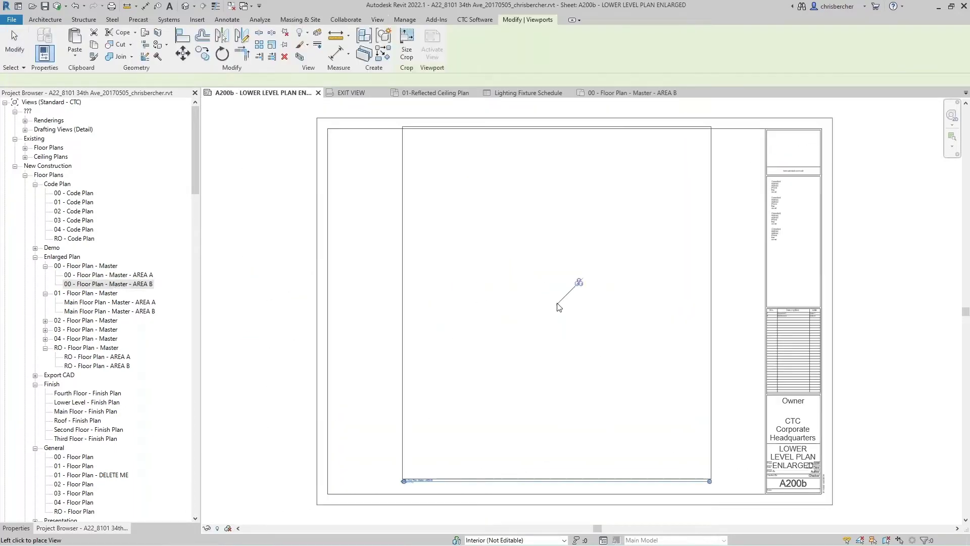
left_click(495, 312)
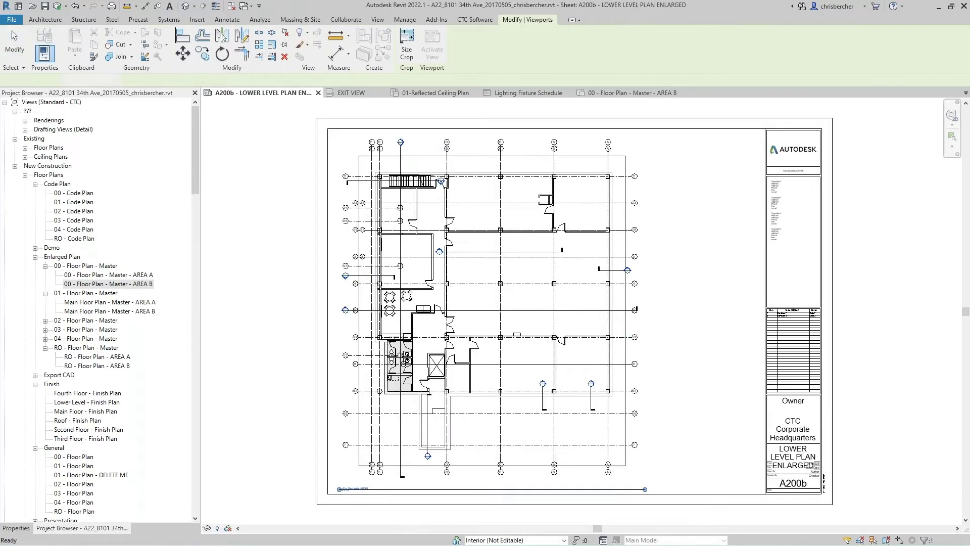
- Nudge the AREA B viewport up and left so it sits inside the upper-left corner of the sheet border
key("Up")
key("Left")
key("Up")
key("Left")
key("Up")
key("Left")
key("Down")
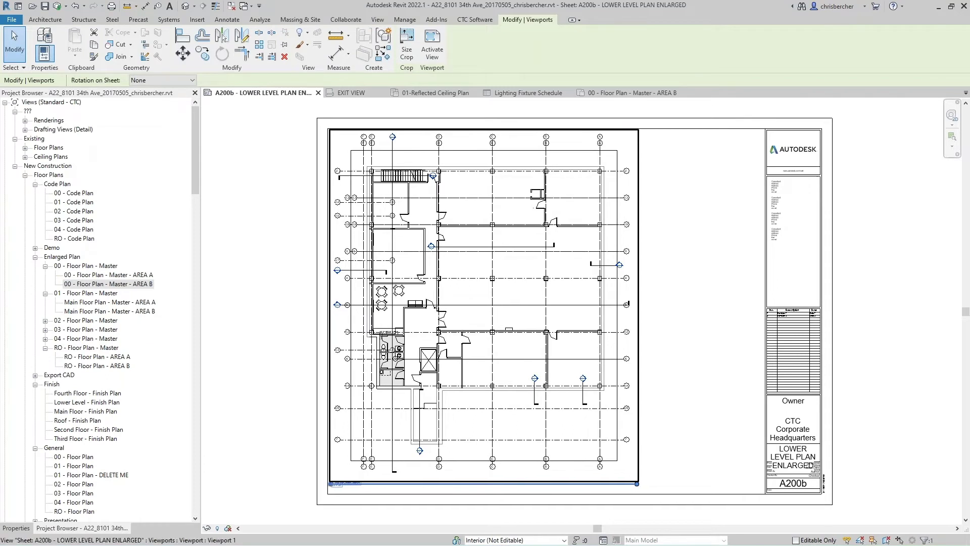
key("Escape")
- Place the General Notes legend in the lower-right corner of the sheet, beside the title block
scroll(82, 394, "down", 12)
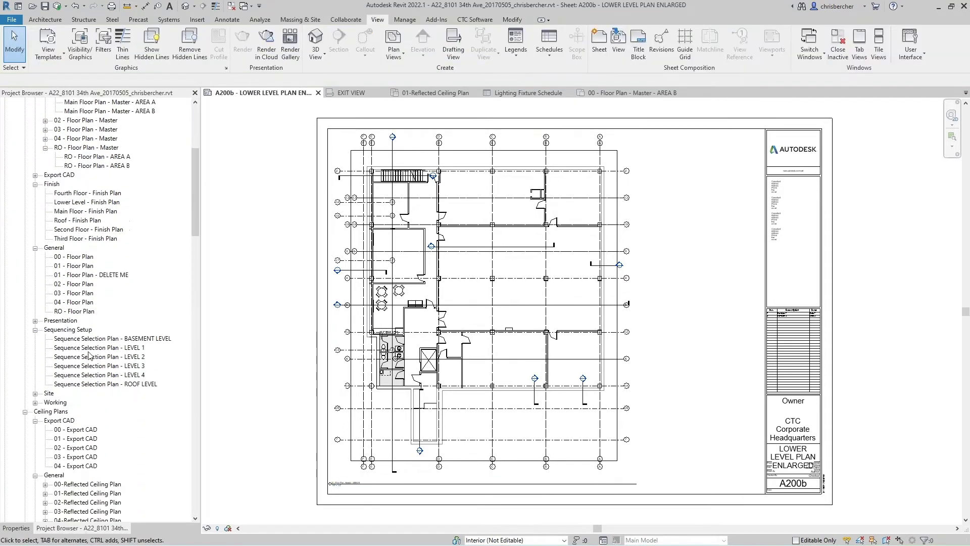
scroll(82, 394, "down", 3)
left_click_drag(43, 383, 659, 385)
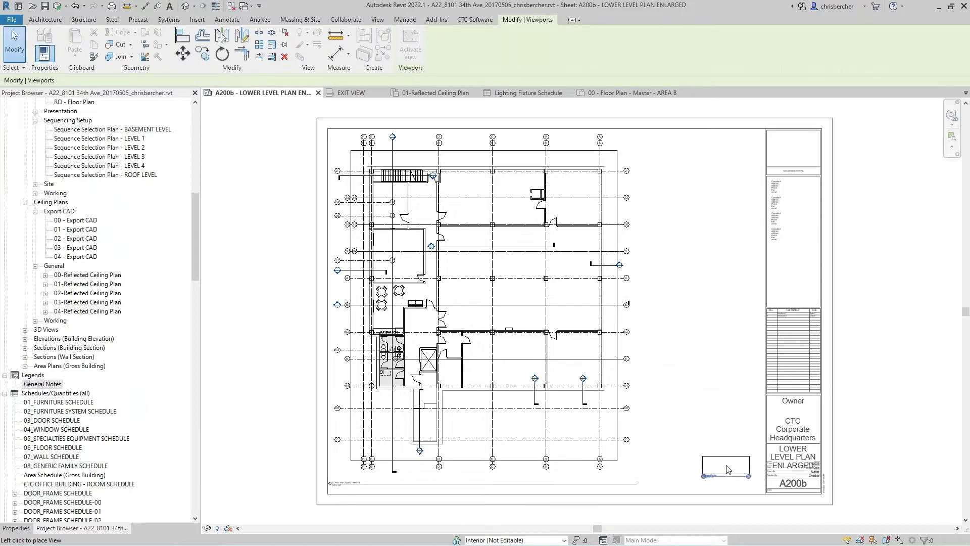
left_click(728, 469)
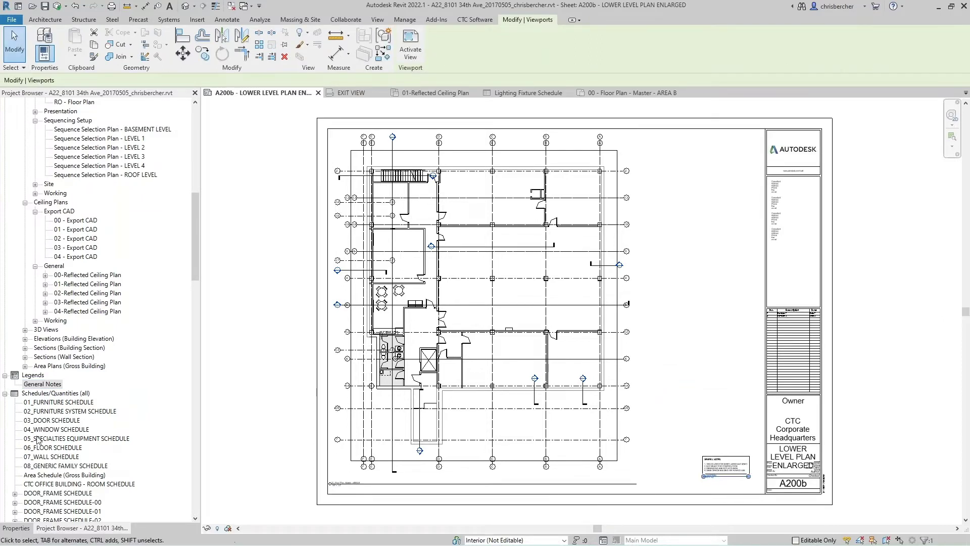
- Place DOOR_FRAME SCHEDULE-01 in the upper-right area of the sheet, beside the title block
scroll(79, 423, "down", 1)
scroll(78, 423, "down", 3)
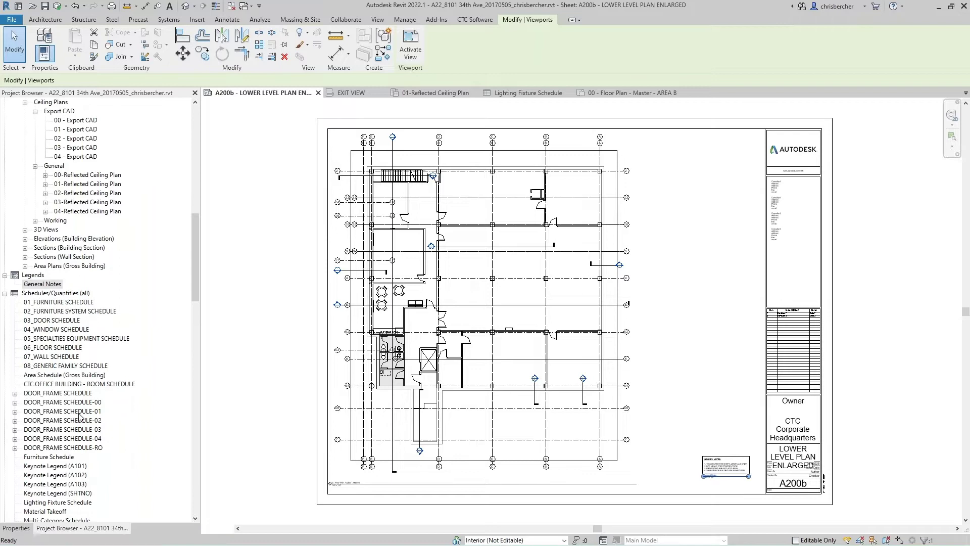
left_click(78, 411)
left_click_drag(634, 198, 708, 161)
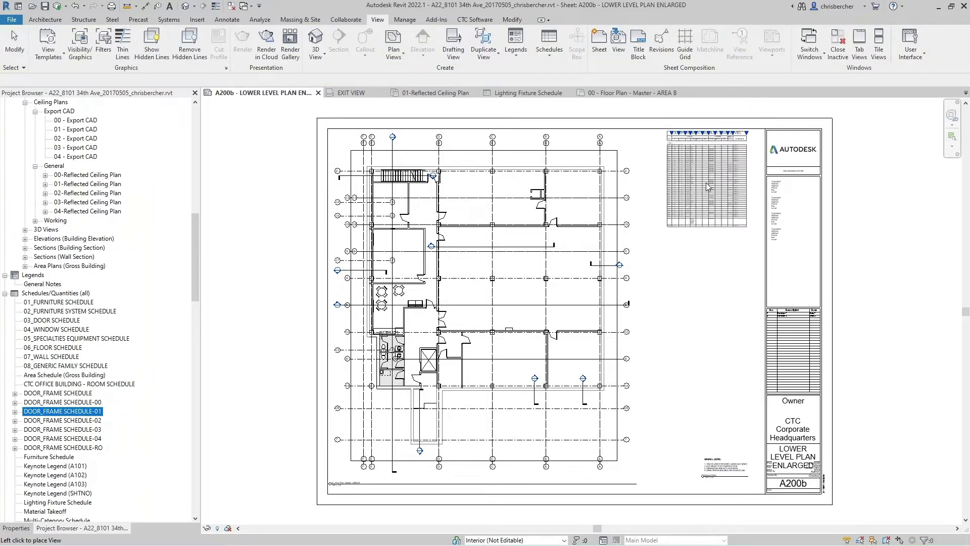
left_click(708, 194)
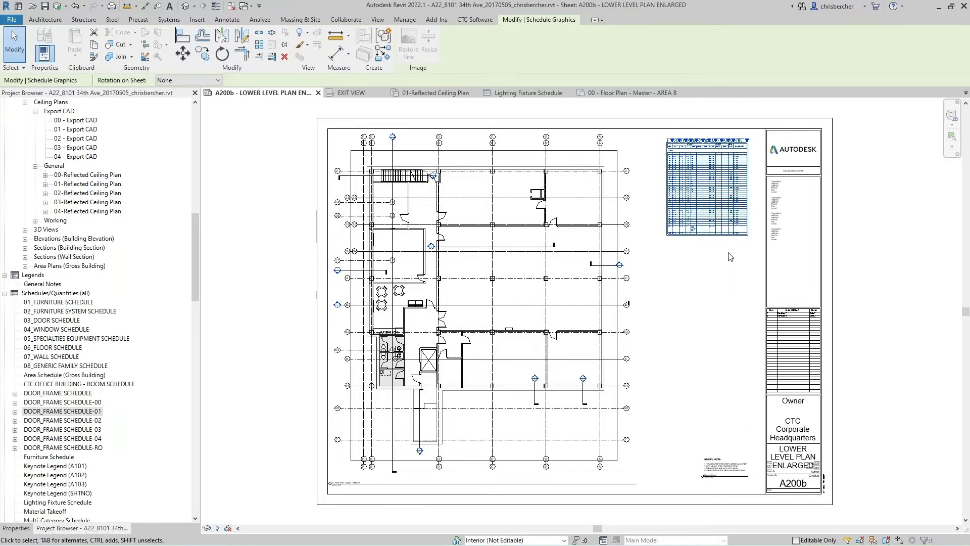
- Nudge the door frame schedule right and slightly up, closer to the title block
key("Right")
key("Right")
key("Right")
key("Up")
key("Right")
key("Right")
key("Right")
key("Right")
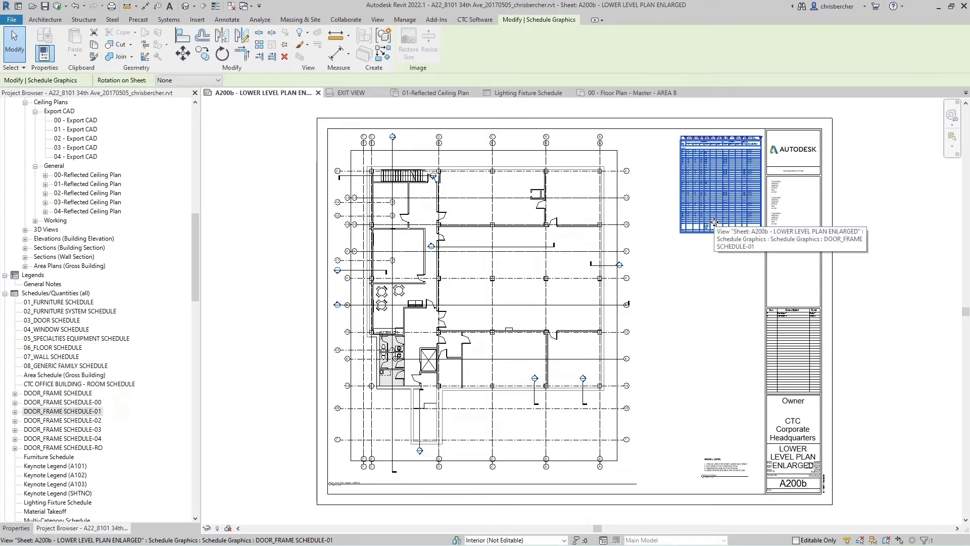
left_click(735, 371)
middle_click_drag(711, 384, 702, 383)
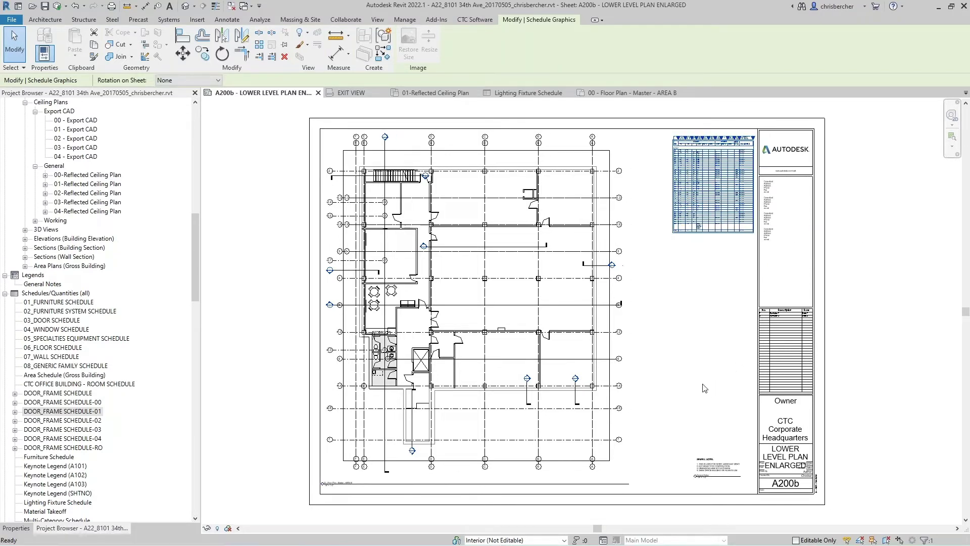
- Move the General Notes legend down toward the sheet border and shift the door frame schedule slightly left
left_click(727, 460)
key("Down")
key("Down")
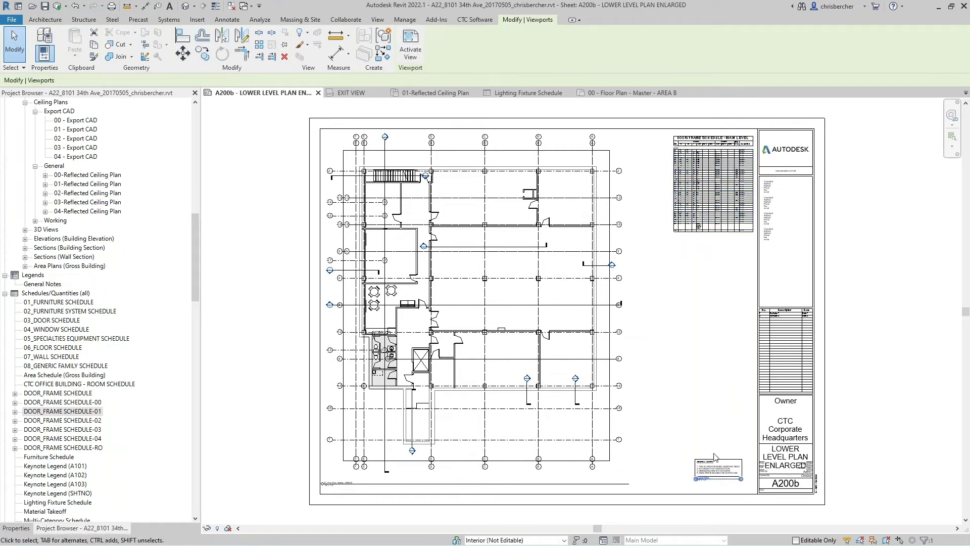
left_click_drag(721, 468, 721, 468)
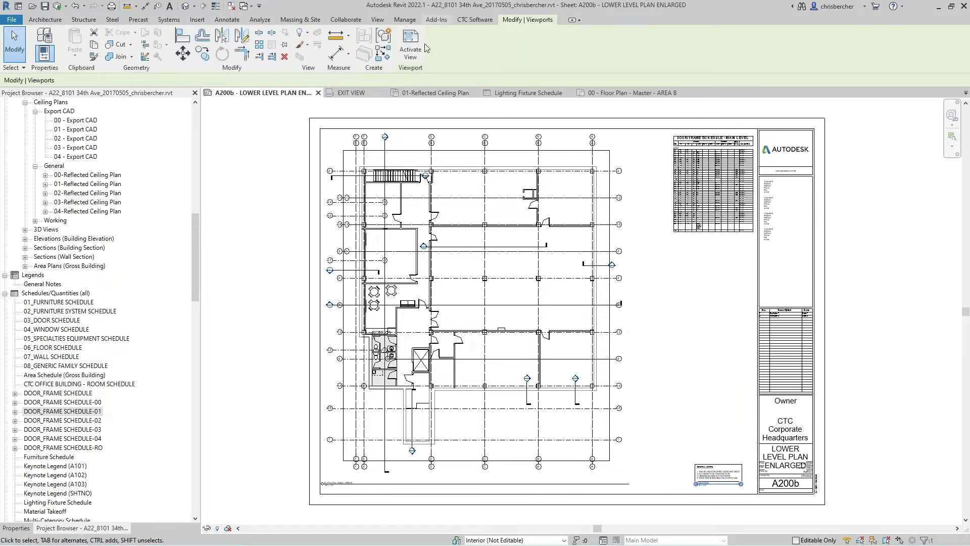
left_click(679, 210)
mouse_move(675, 191)
left_mouse_down()
mouse_move(673, 176)
mouse_move(666, 182)
mouse_move(679, 186)
mouse_move(652, 188)
mouse_move(674, 188)
left_mouse_up()
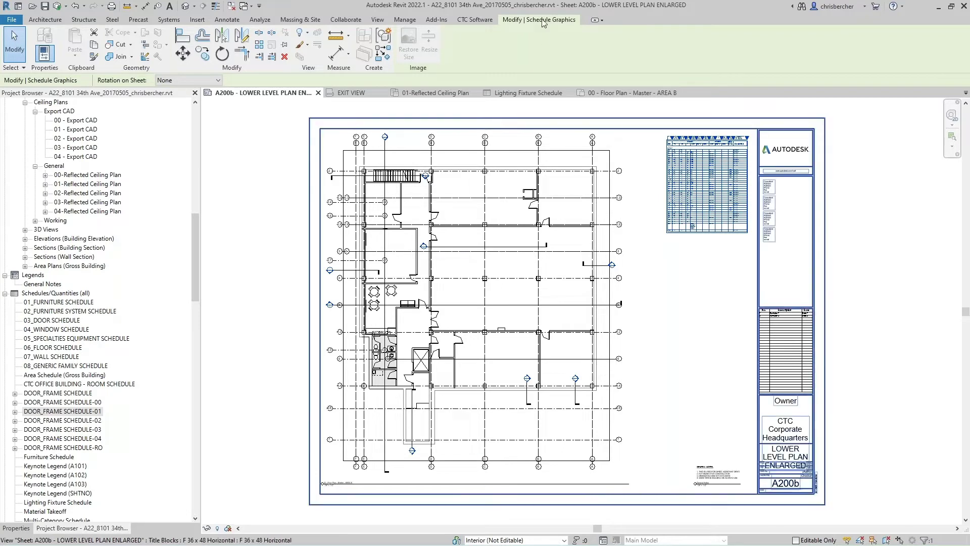
- Use the CTC View Aligner to align the door frame schedule's top edge with the floor plan viewport
left_click(475, 20)
left_click(44, 61)
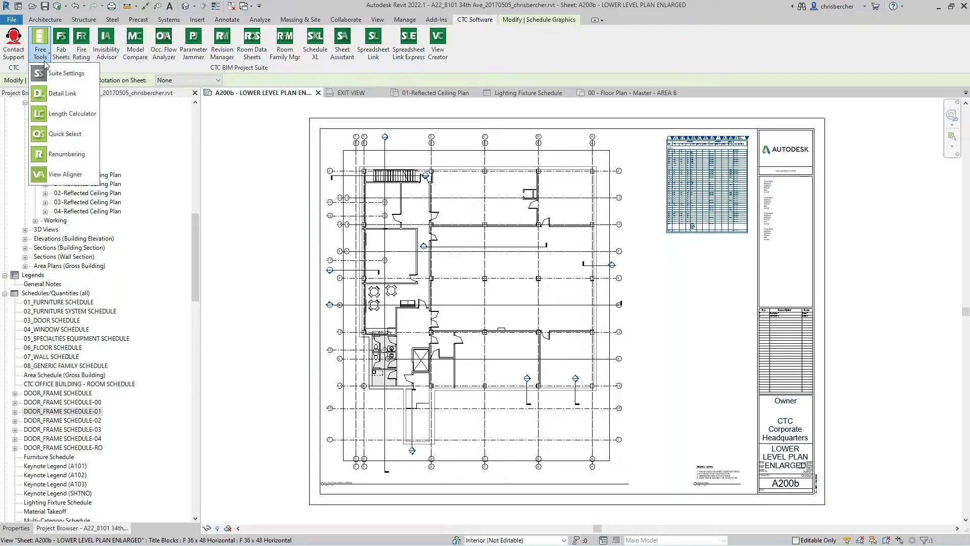
left_click(66, 173)
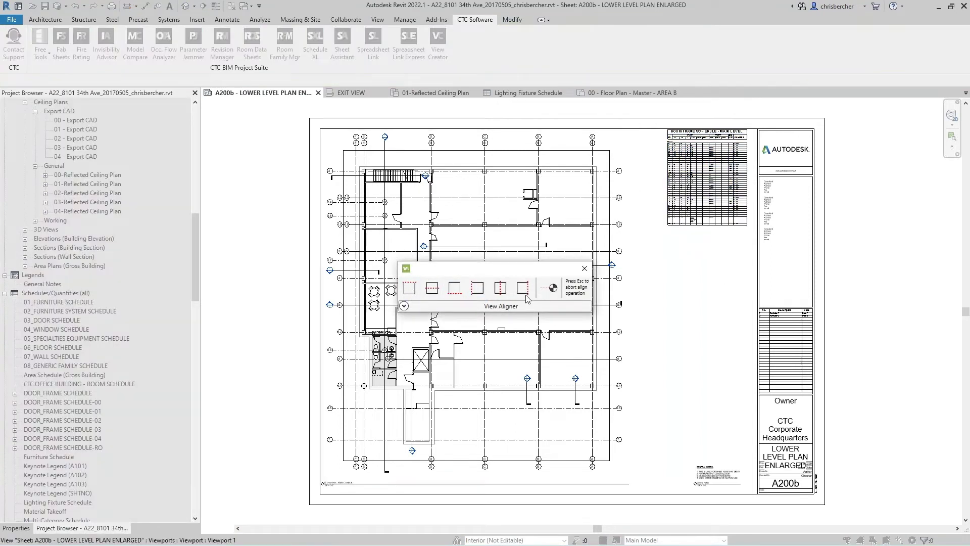
left_click(632, 324)
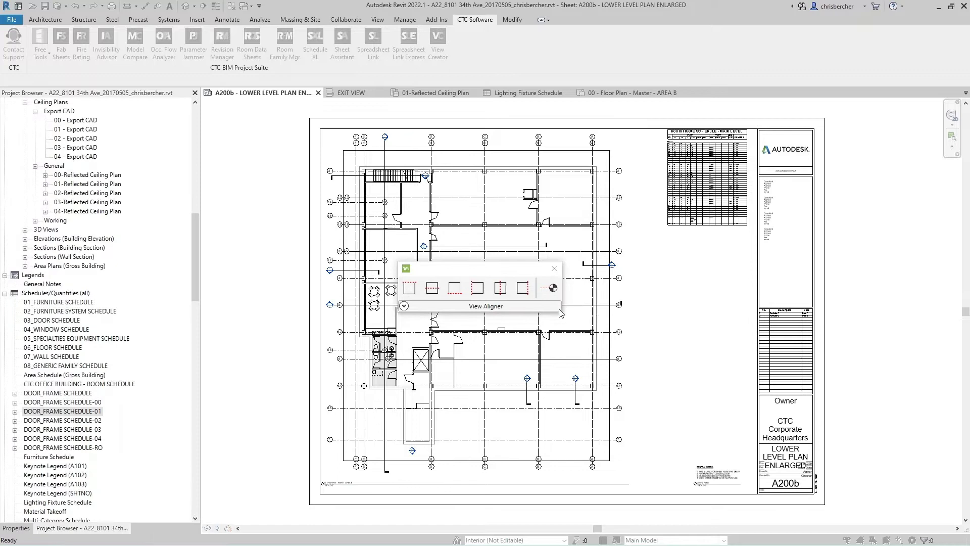
- Align the General Notes legend's right edge with the door frame schedule and close the View Aligner
left_click(522, 288)
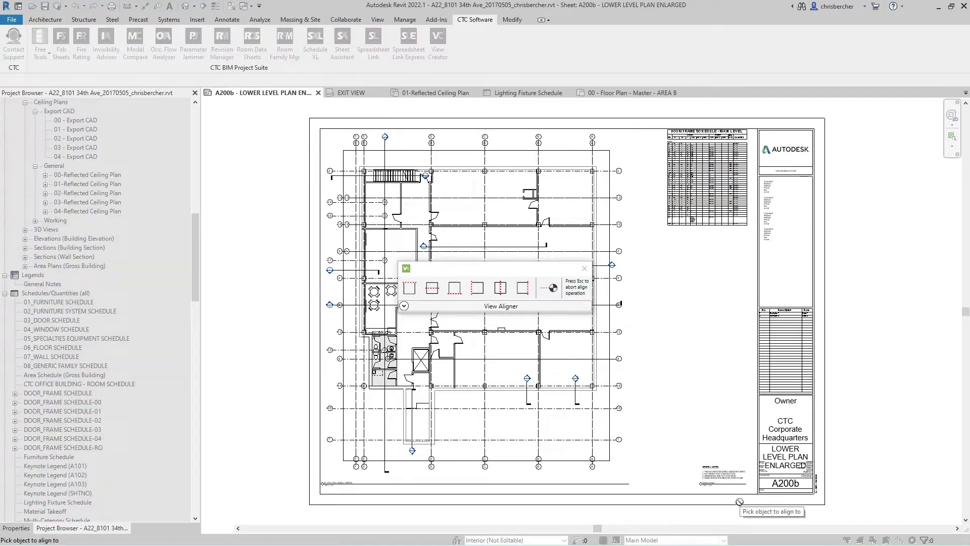
left_click(584, 269)
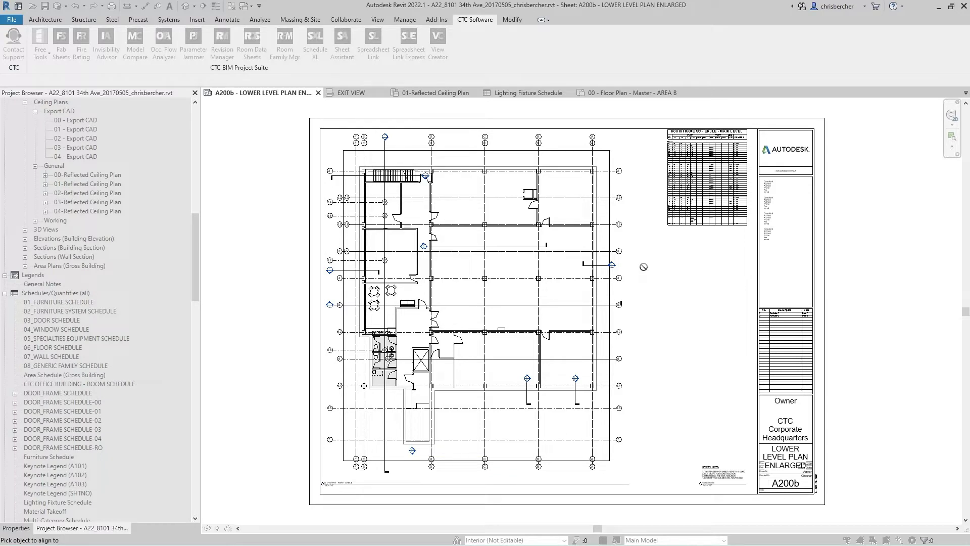
key("Escape")
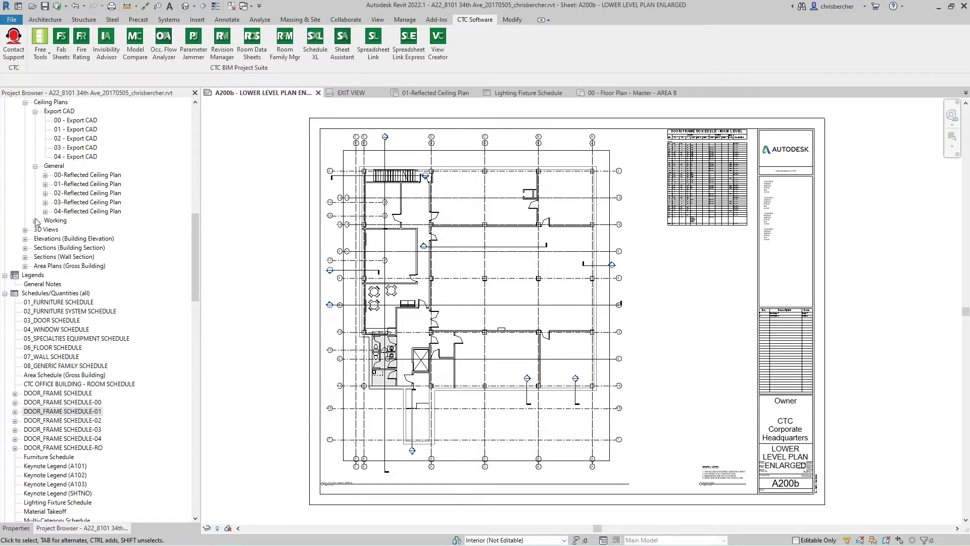
- Examine how the plan, door schedule and general notes are positioned on sheets A201a, A203b, A204b and A204a
left_click(9, 297)
scroll(31, 344, "down", 11)
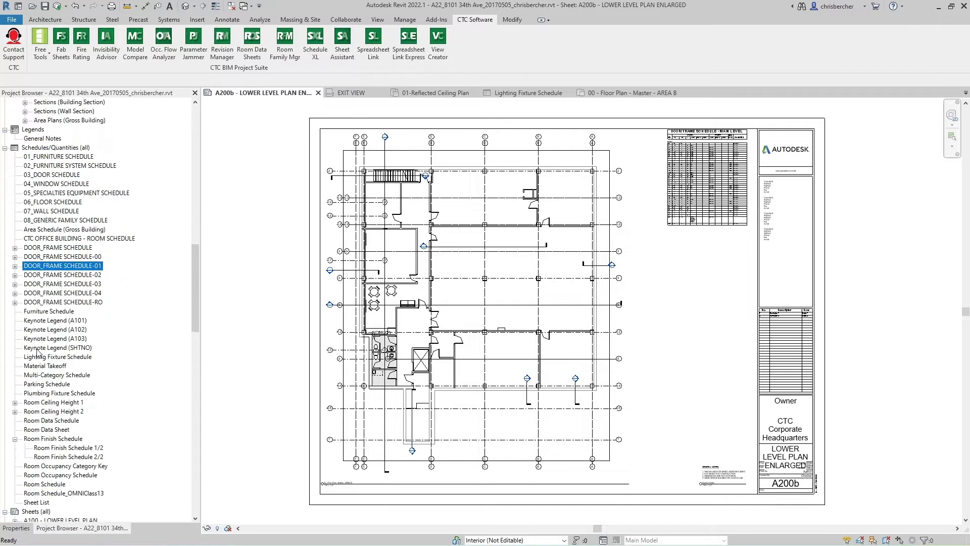
scroll(45, 379, "down", 4)
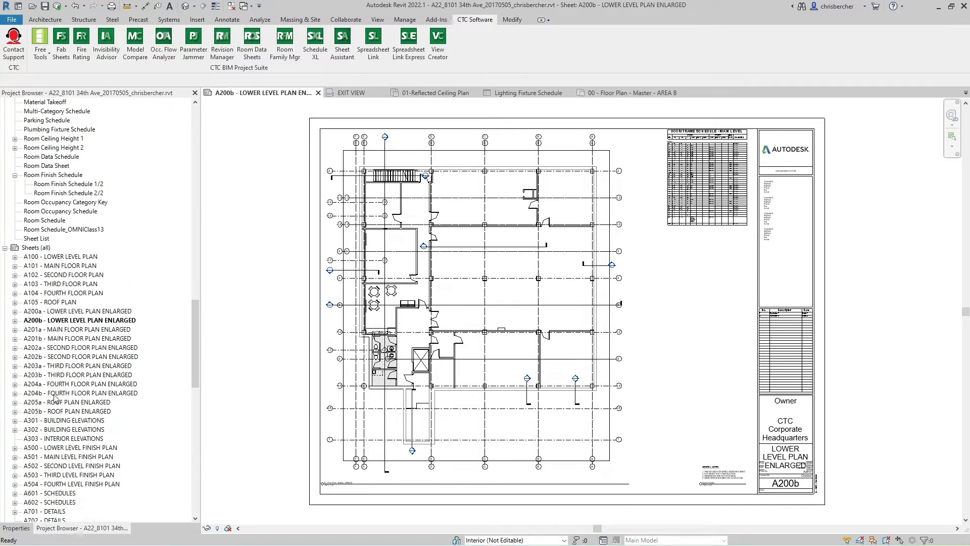
left_click(80, 330)
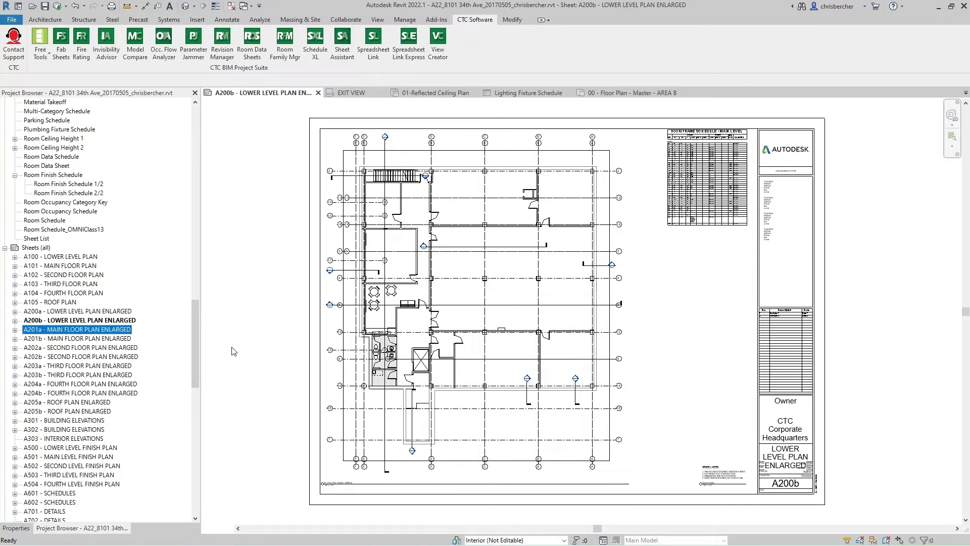
left_click(68, 347)
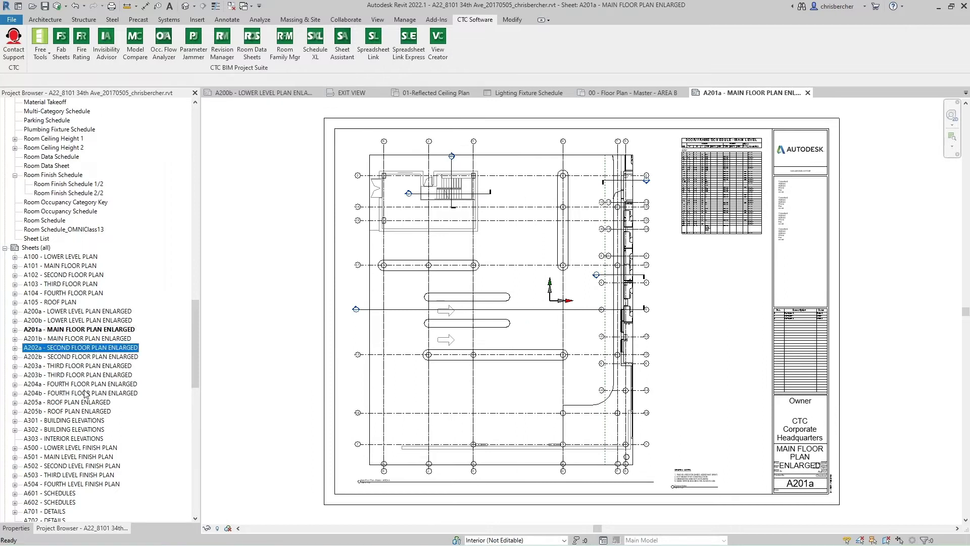
left_click(84, 375)
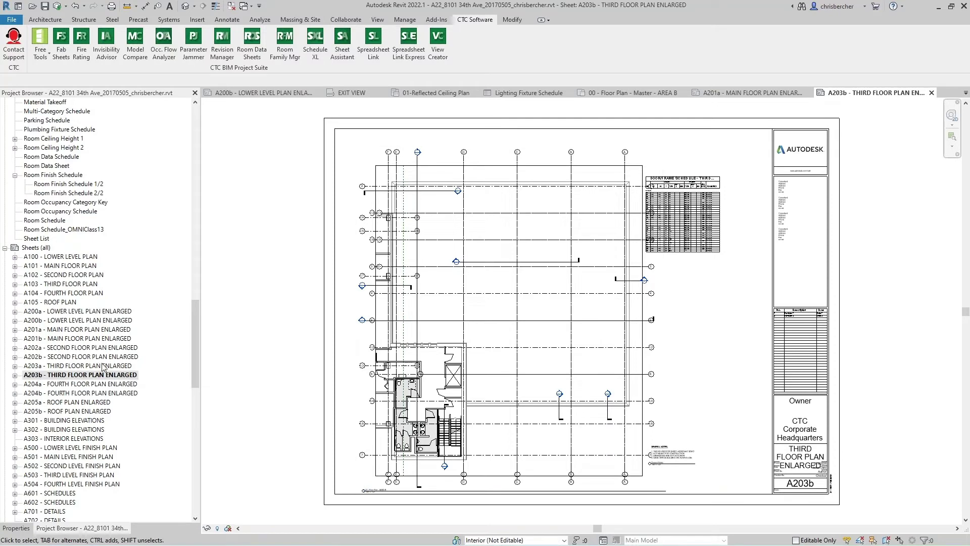
left_click(111, 393)
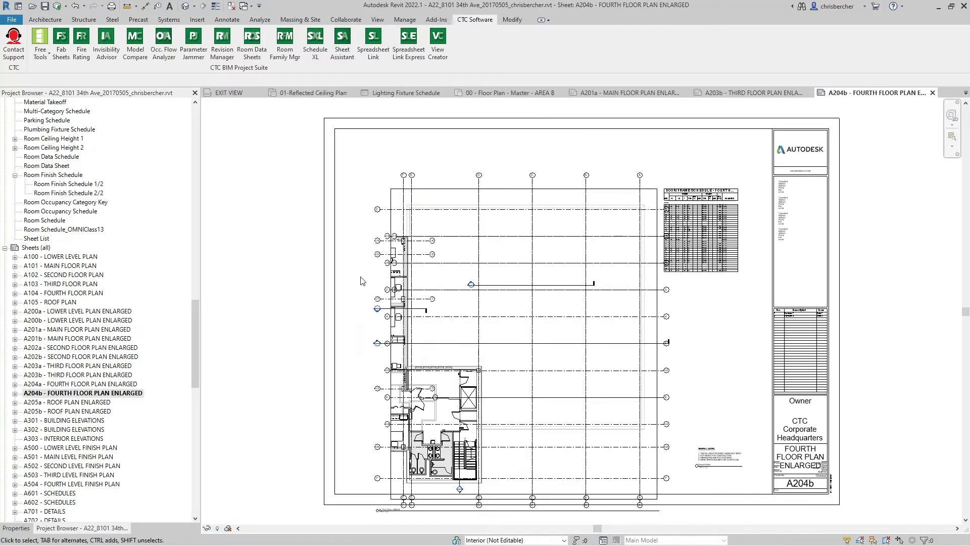
left_click(78, 386)
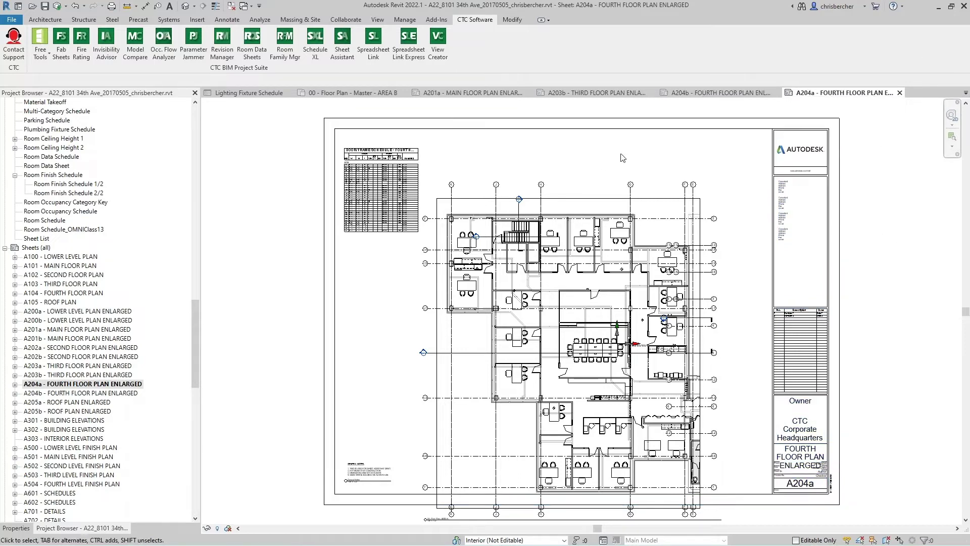
- Close the Lighting Fixture Schedule, the 01 reflected ceiling plan and the 00 Floor Plan Master AREA B views
left_click(262, 93)
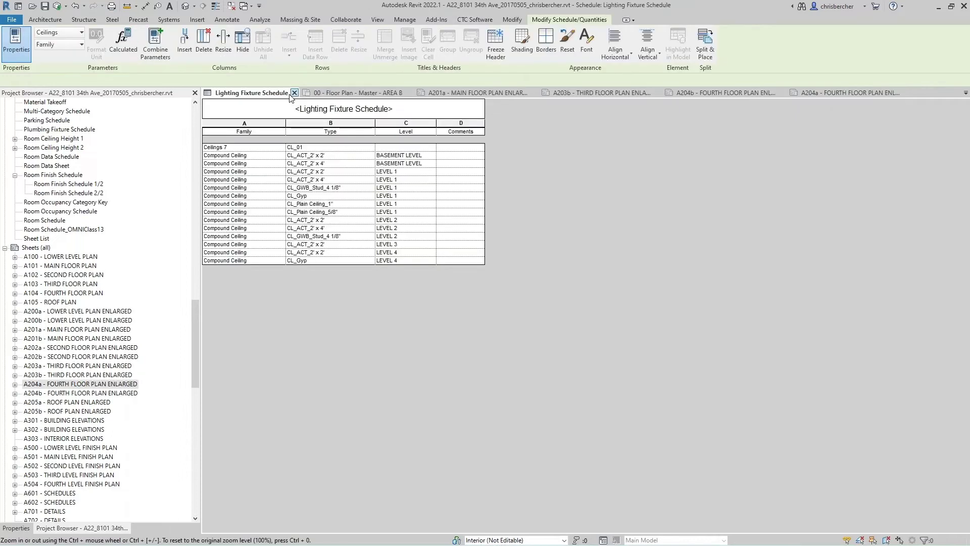
left_click(294, 93)
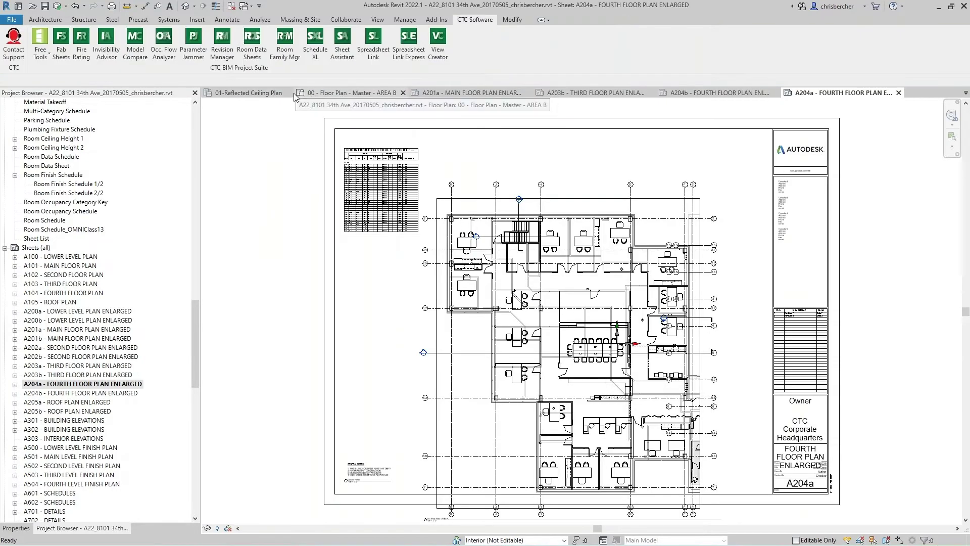
left_click(288, 93)
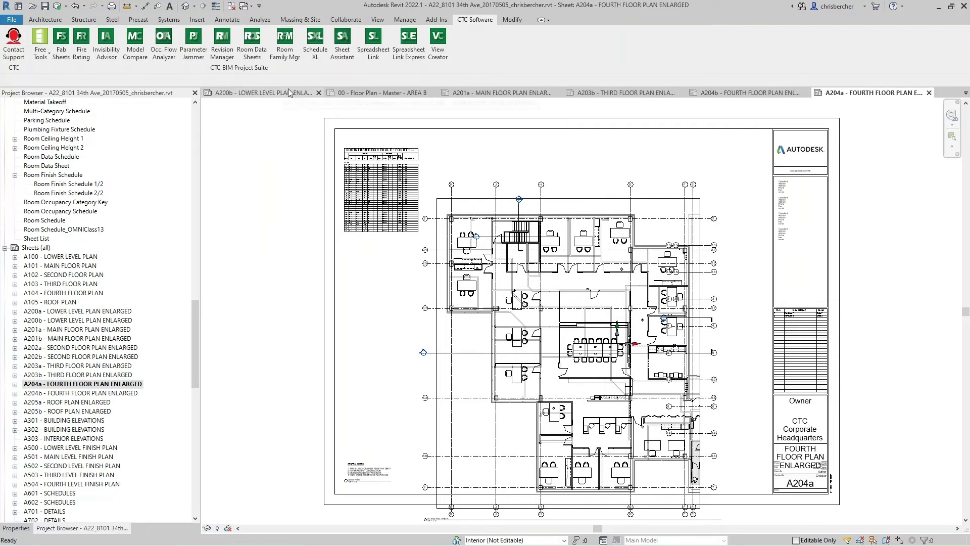
left_click(434, 93)
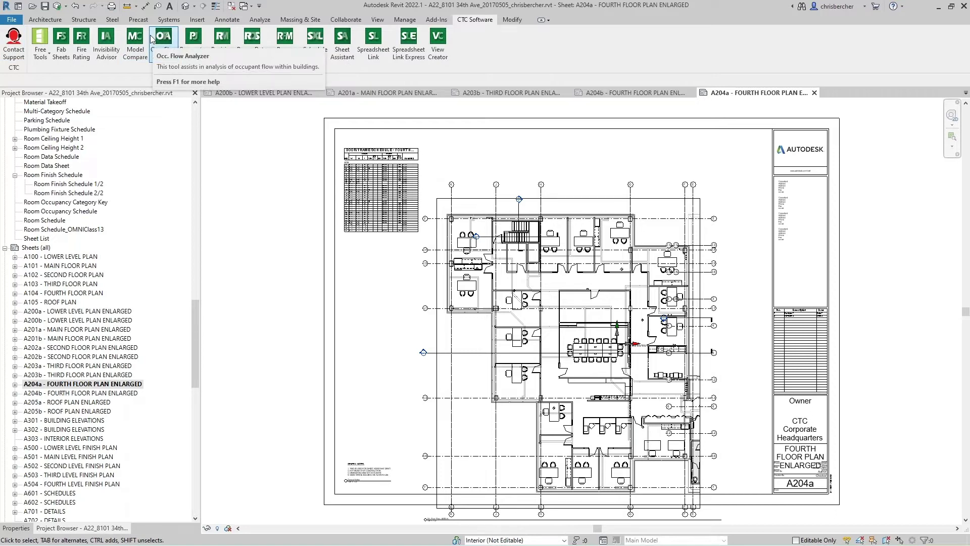
- Open the CTC Sheet Assistant and show its options for taking the layout from an existing sheet
left_click(346, 53)
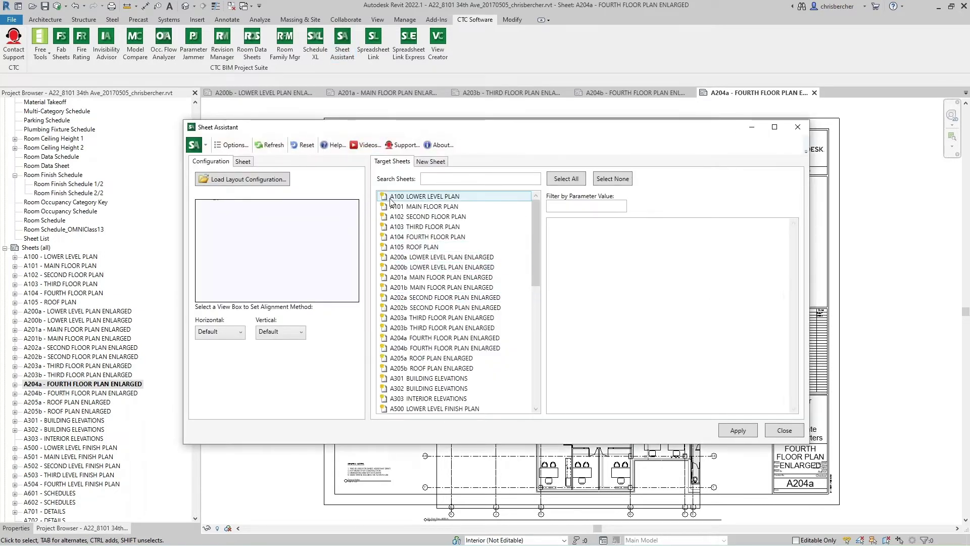
left_click_drag(594, 133, 621, 132)
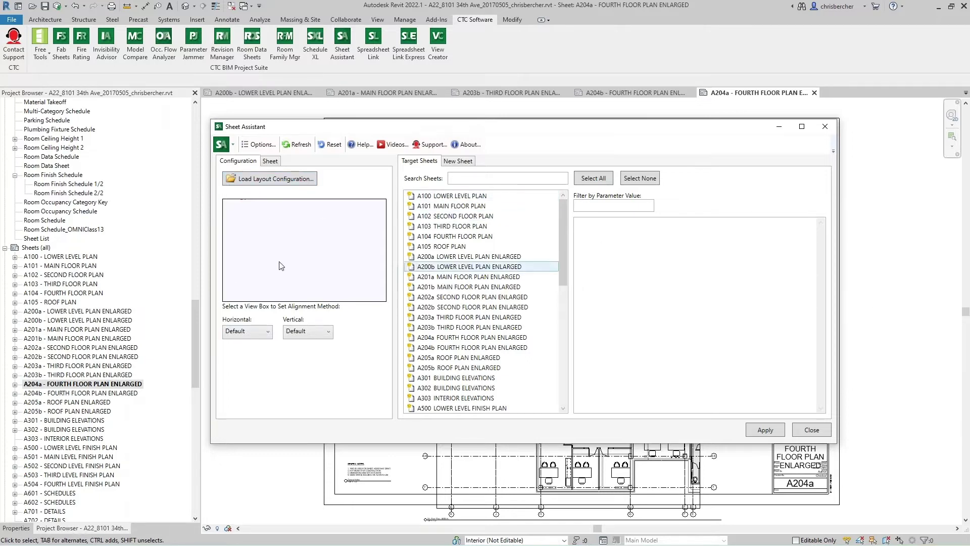
left_click(271, 164)
left_click(259, 161)
left_click(273, 162)
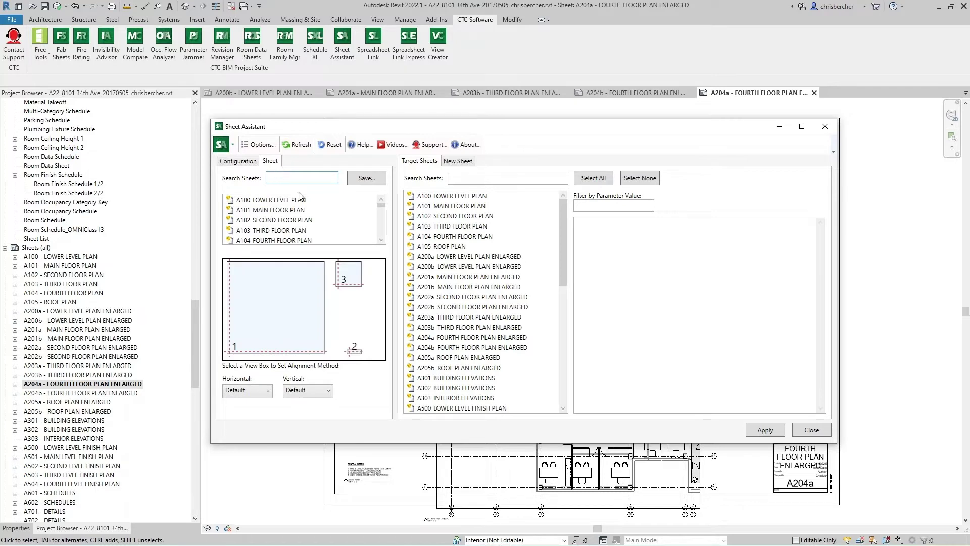
- Review the Sheet Assistant's saved configuration and existing sheet layout sources, plus its options for creating a new sheet
left_click(246, 163)
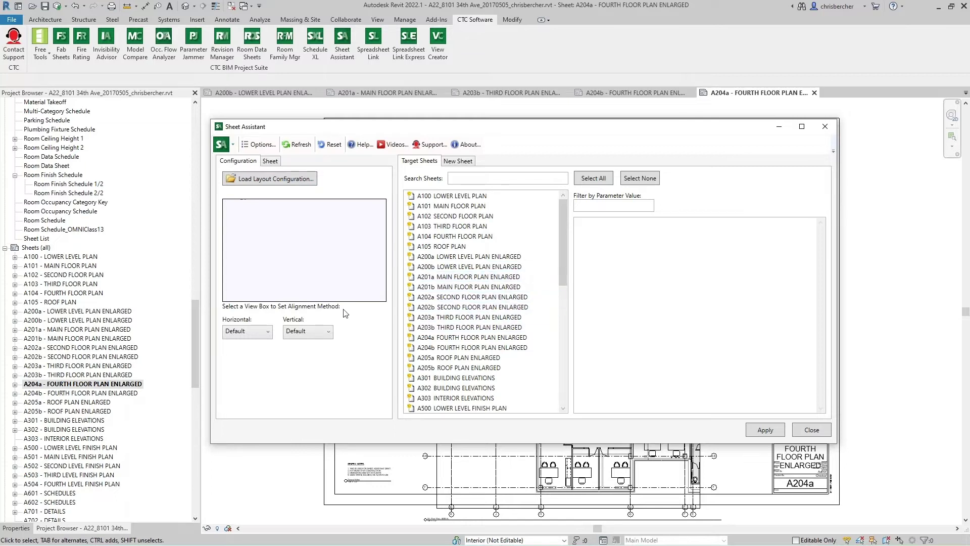
left_click(271, 161)
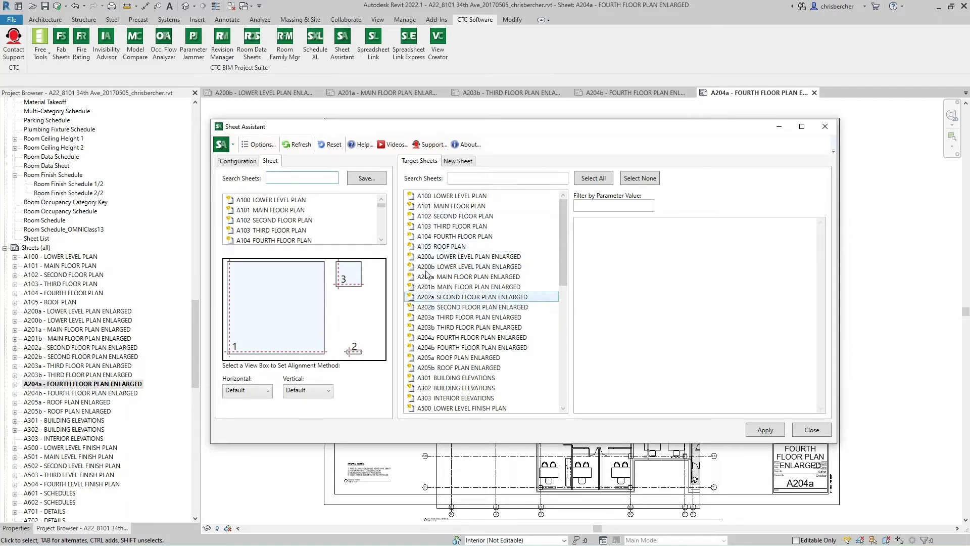
left_click(458, 161)
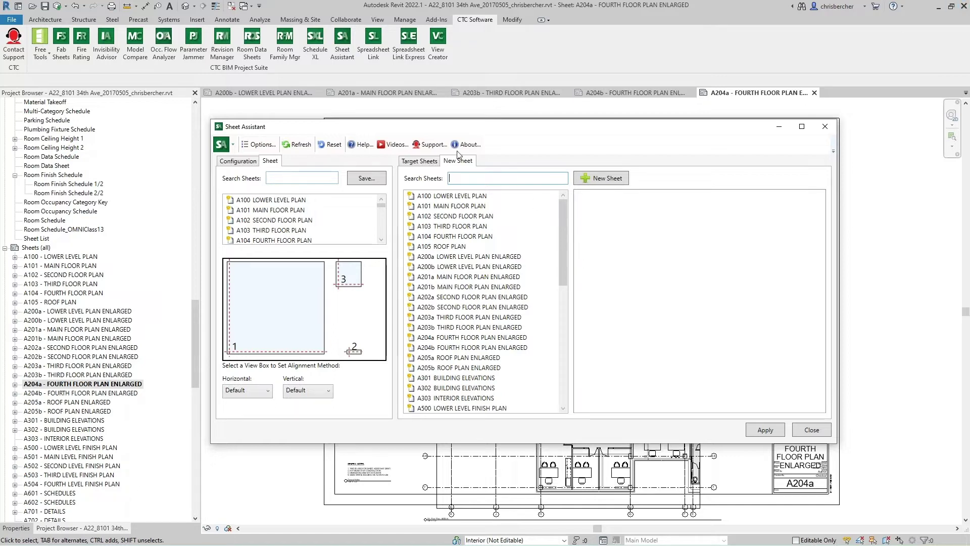
left_click(240, 162)
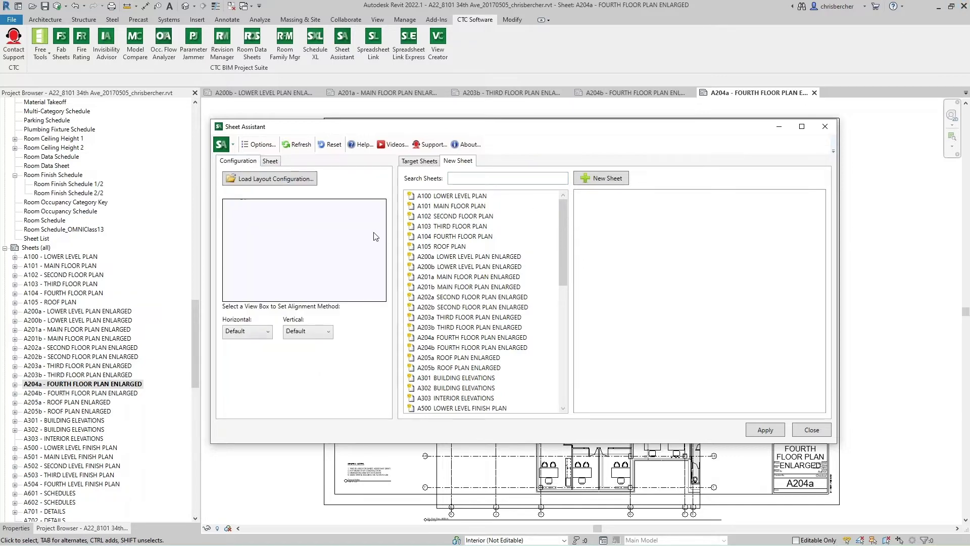
- Make sheet A200b the active view while keeping the Sheet Assistant open
left_click(298, 94)
left_click_drag(678, 129, 450, 133)
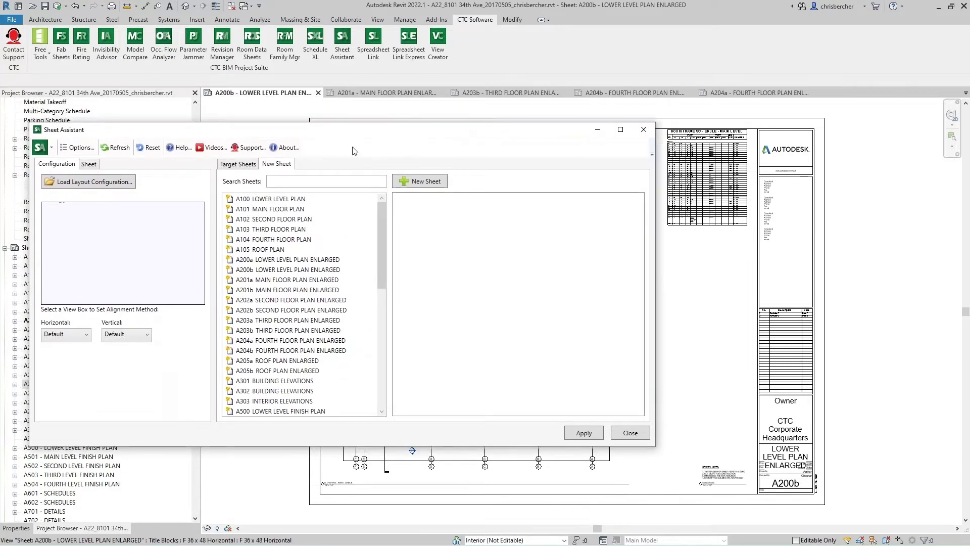
left_click_drag(364, 130, 388, 162)
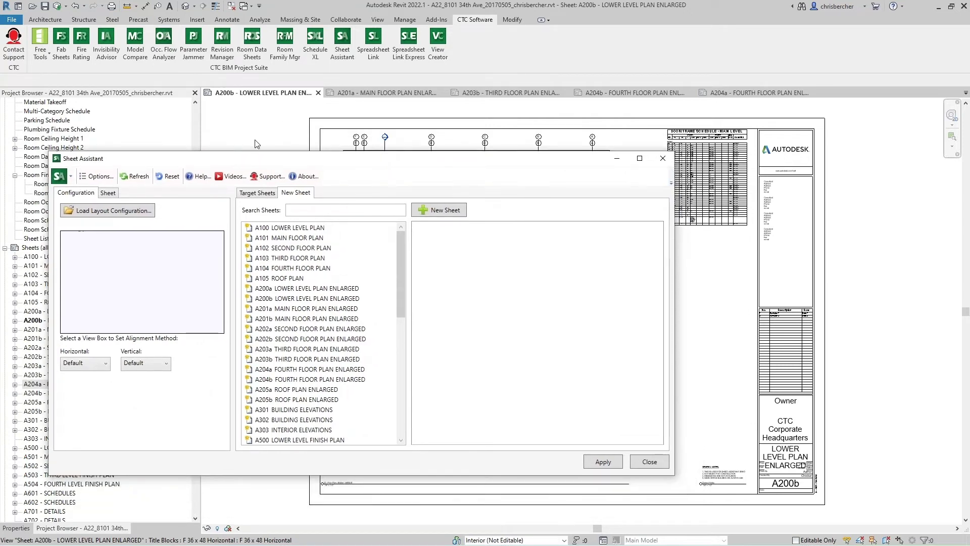
mouse_move(805, 235)
middle_mouse_down()
mouse_move(834, 252)
mouse_move(816, 237)
middle_mouse_up()
scroll(816, 236, "up", 1)
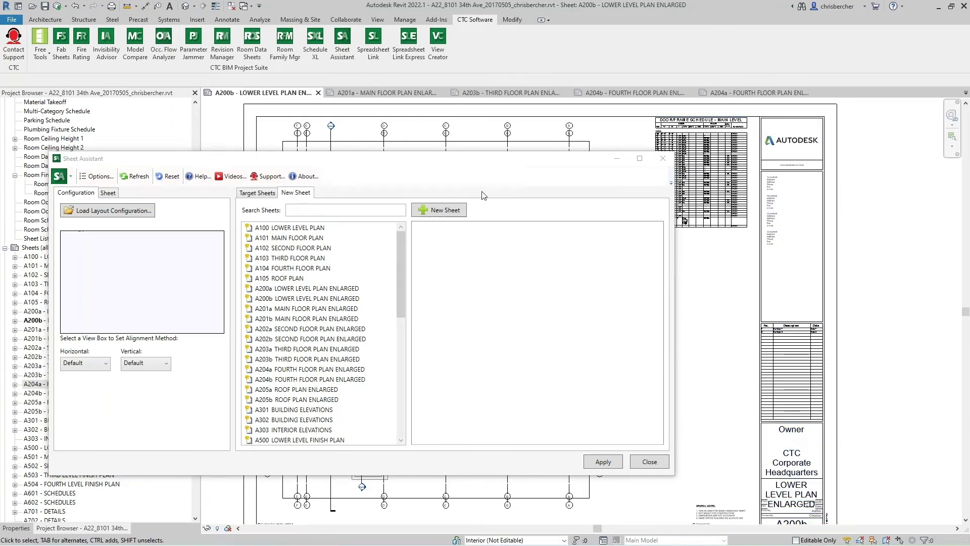
left_click_drag(468, 163, 493, 146)
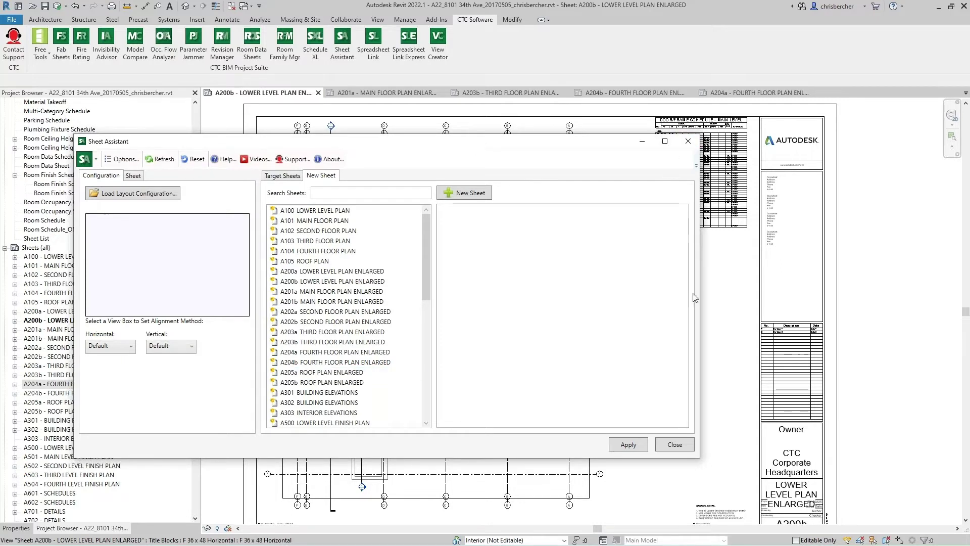
scroll(728, 329, "up", 1)
scroll(745, 312, "up", 1)
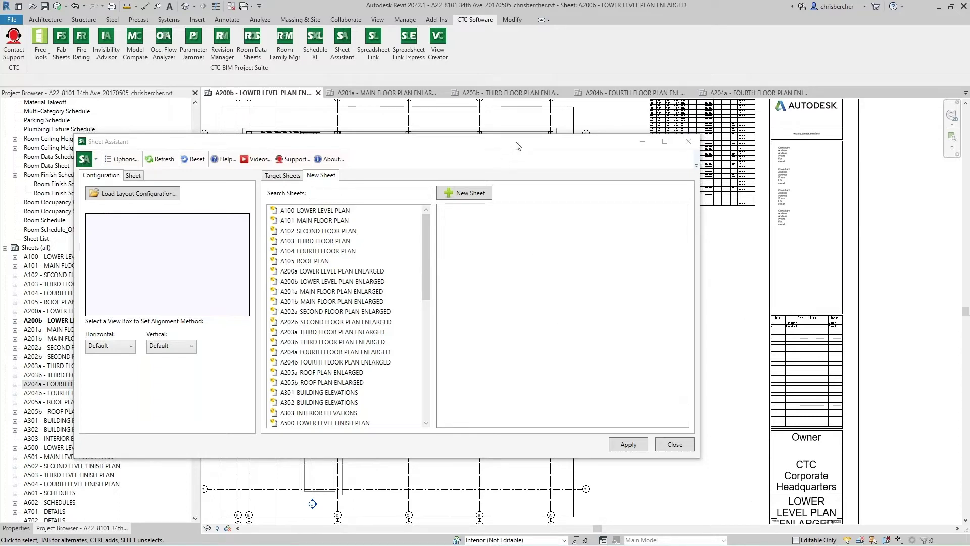
- Examine the full layout of sheet A200b beside the Sheet Assistant, including the plan, door schedule, general notes and title block
left_click_drag(517, 146, 752, 186)
scroll(298, 189, "down", 4)
scroll(299, 190, "up", 2)
left_click(359, 191)
left_click_drag(359, 191, 646, 228)
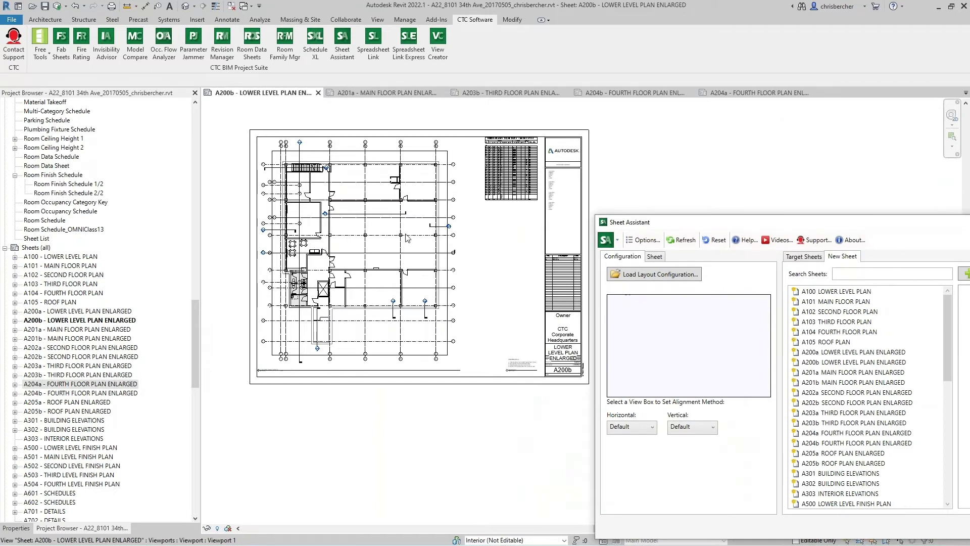
middle_click_drag(403, 299, 396, 306)
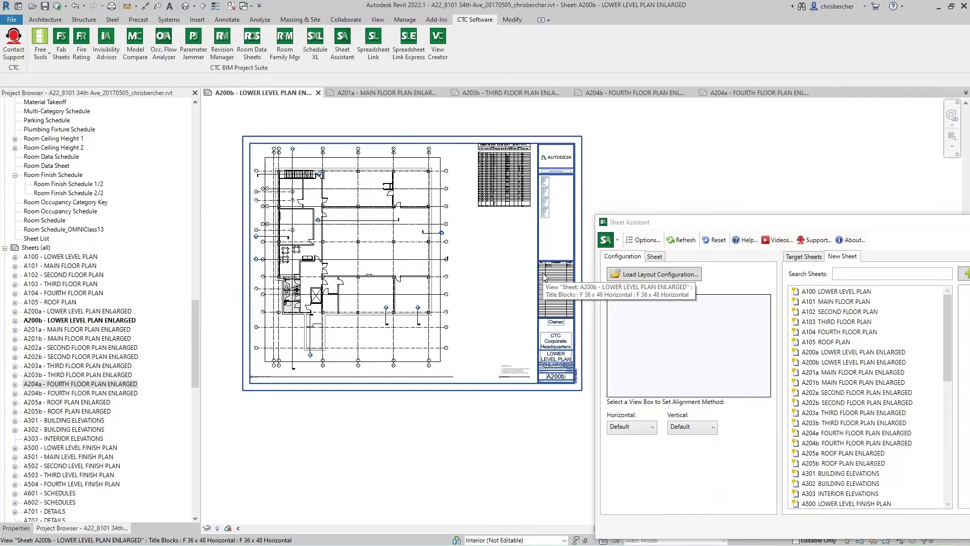
left_click_drag(809, 228, 597, 205)
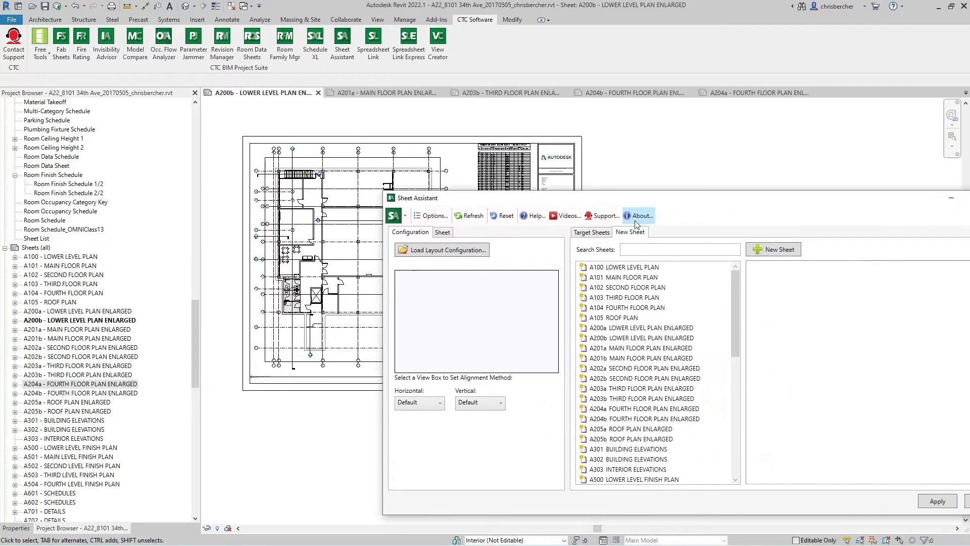
left_click_drag(666, 200, 593, 196)
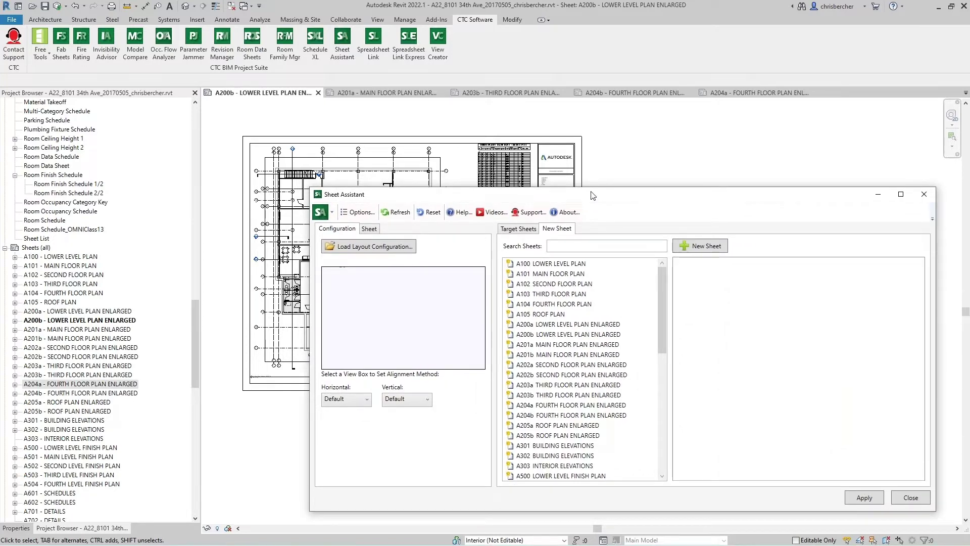
- Choose sheet A200b LOWER LEVEL PLAN ENLARGED as the Sheet Assistant's source layout and compare its view boxes with the actual sheet
left_click(369, 229)
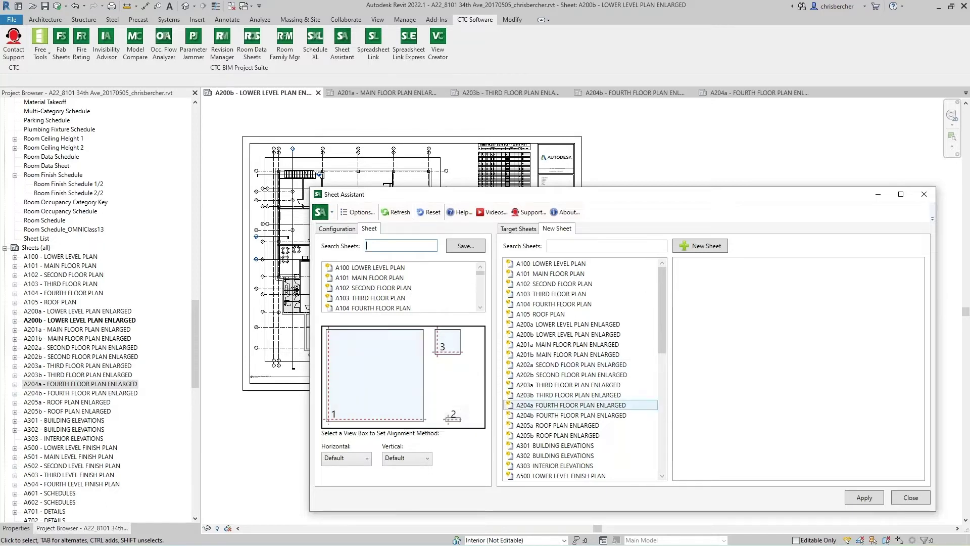
left_click_drag(412, 200, 415, 273)
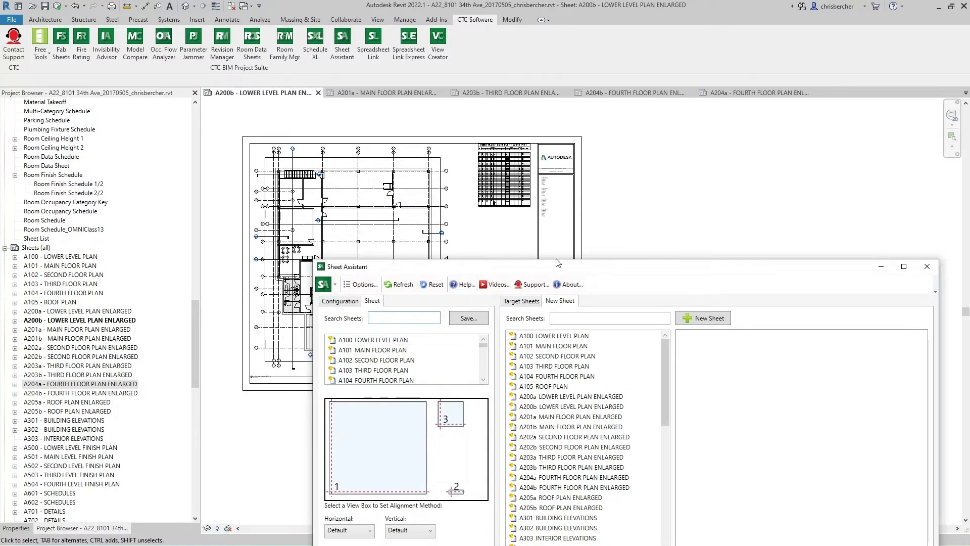
left_click_drag(571, 269, 726, 151)
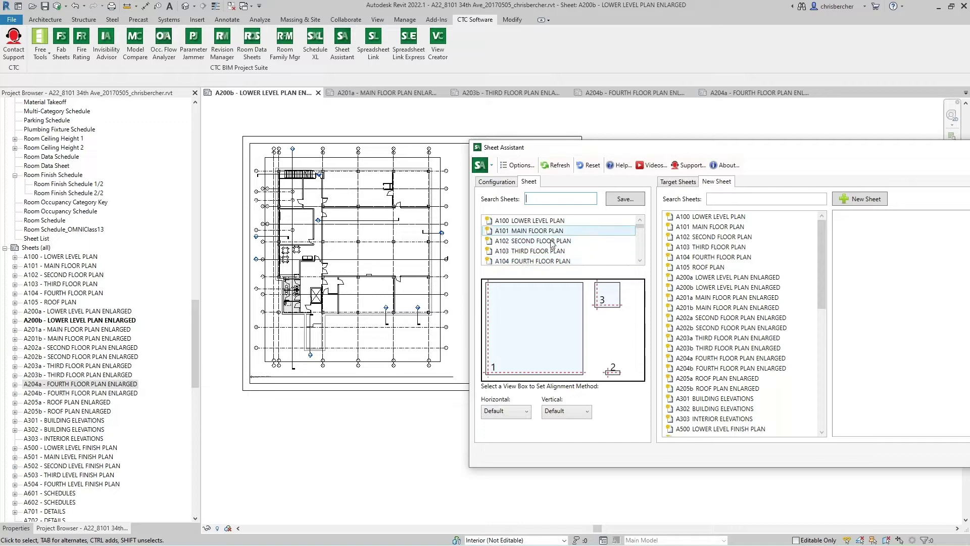
scroll(581, 244, "down", 2)
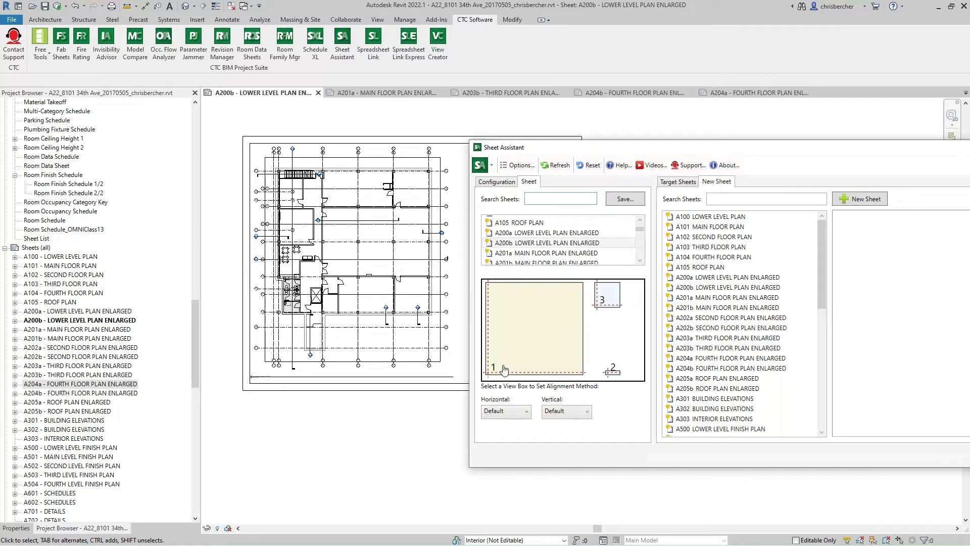
left_click(519, 254)
left_click(517, 244)
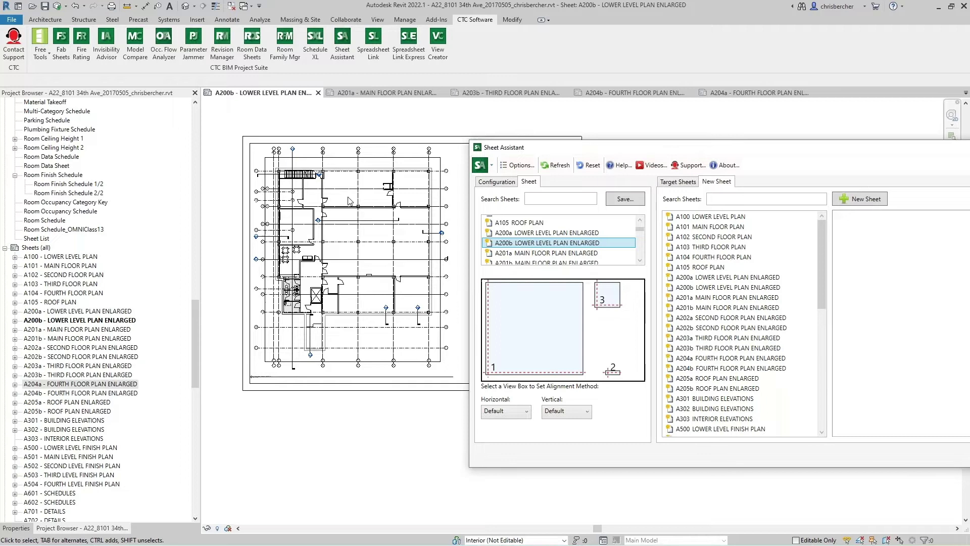
left_click_drag(642, 146, 751, 155)
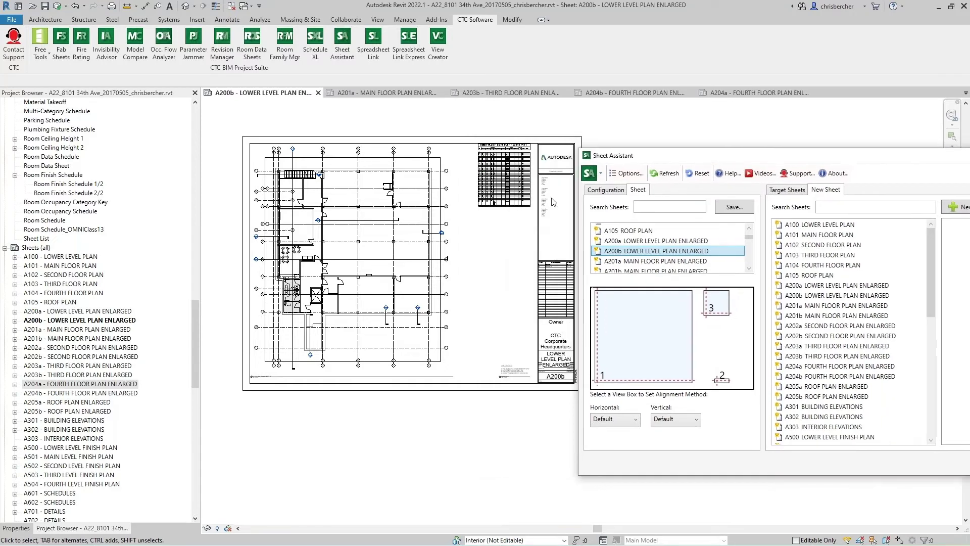
left_click_drag(633, 156, 422, 143)
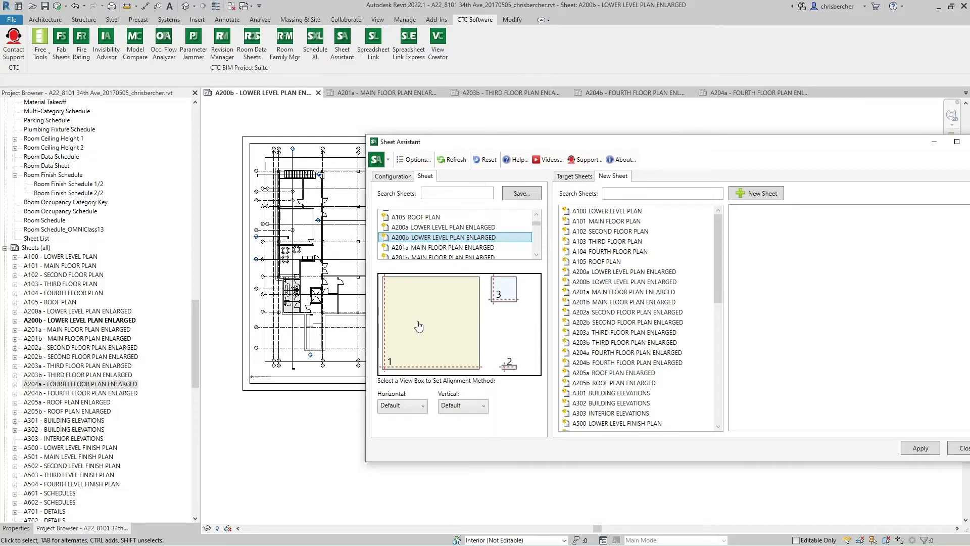
- Select view box 1 for the floor plan and review its horizontal and vertical alignment options
left_click(407, 405)
left_click(448, 364)
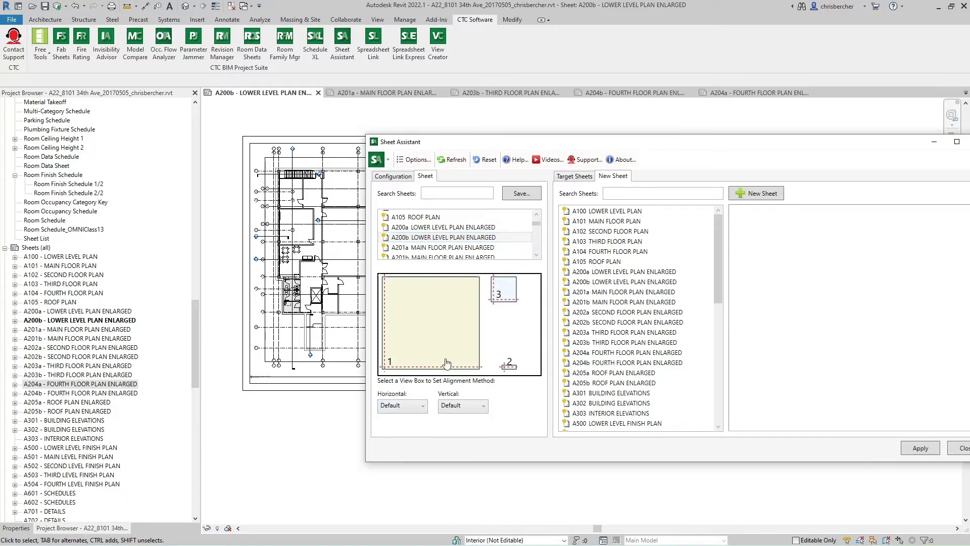
left_click(448, 336)
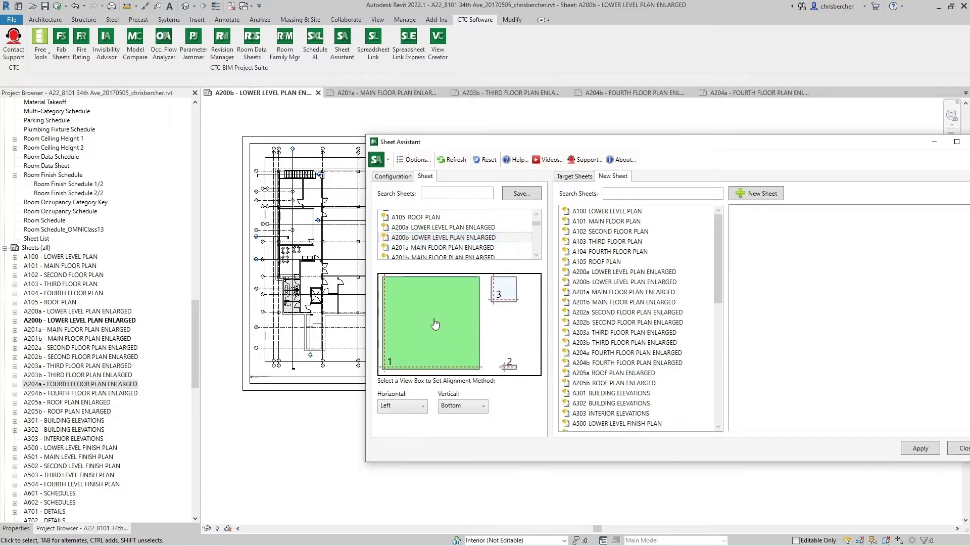
left_click(405, 410)
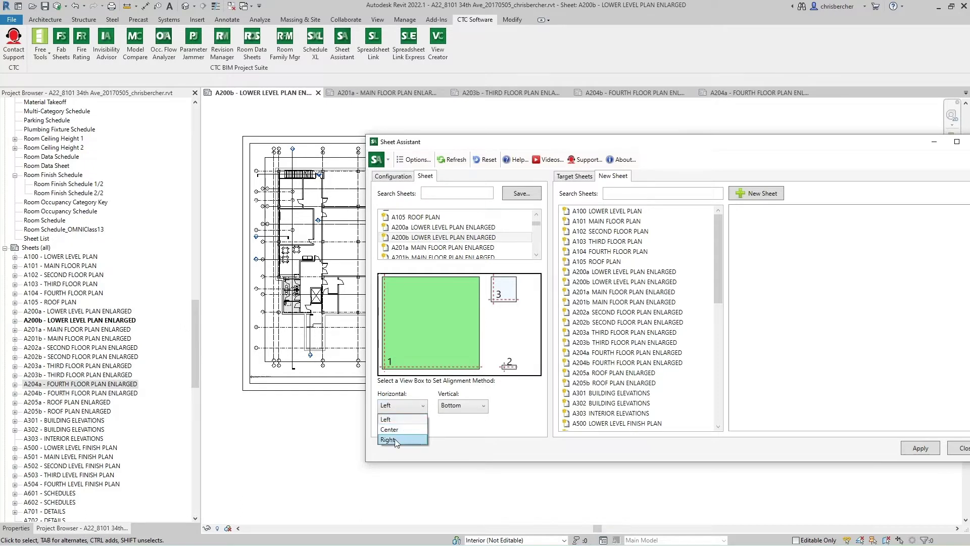
left_click(475, 394)
left_click(463, 405)
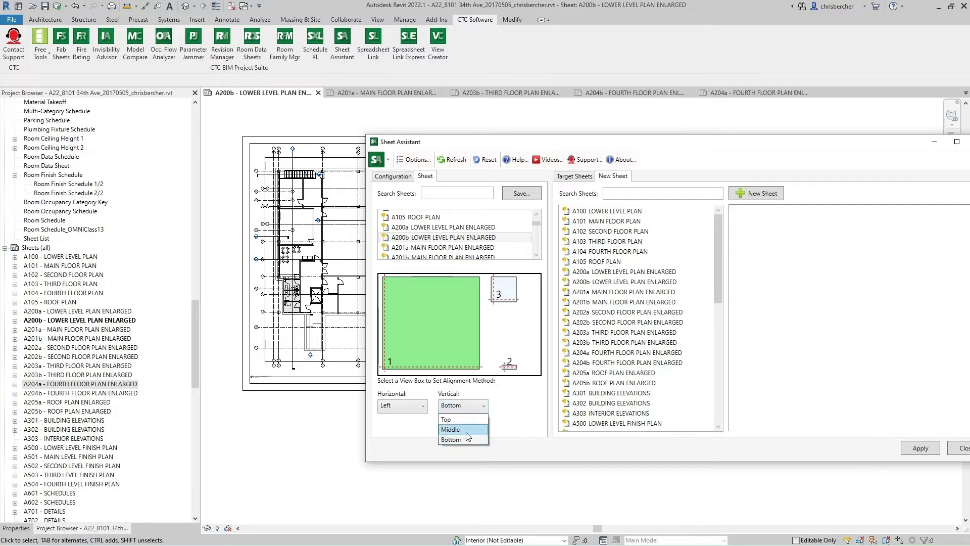
left_click(420, 404)
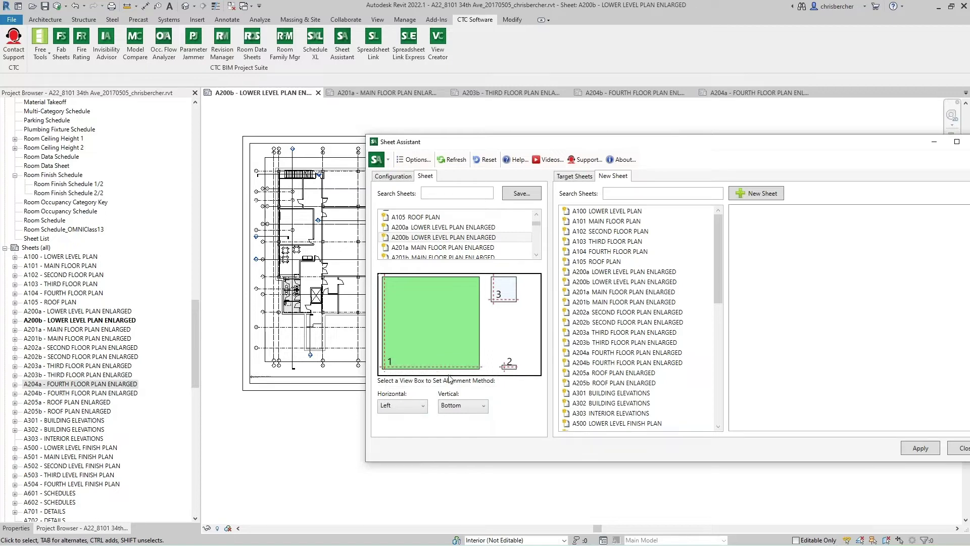
- Set the alignment of view box 3, the door schedule, to Right horizontally and Top vertically
left_click(503, 294)
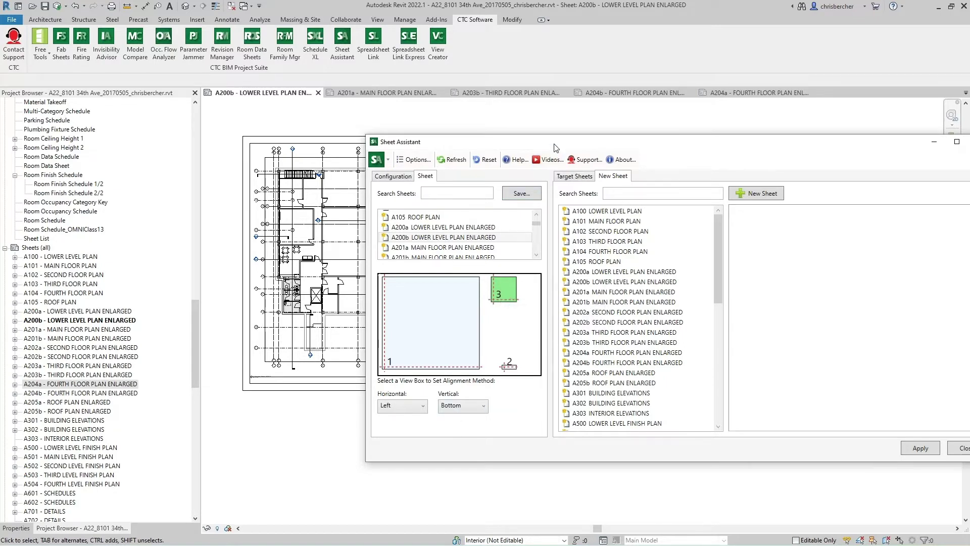
left_click_drag(556, 147, 516, 217)
left_click(354, 476)
left_click(361, 510)
left_click(433, 476)
left_click(429, 490)
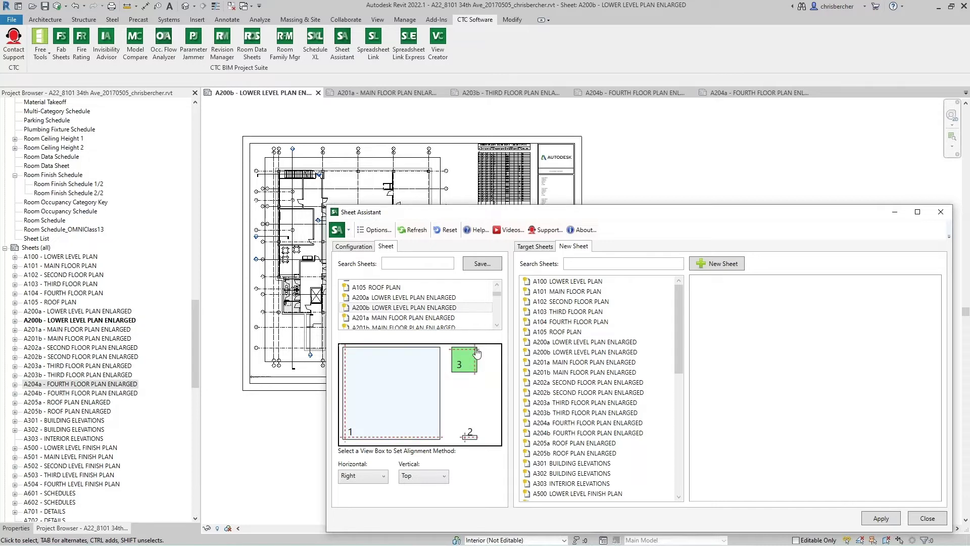
left_click_drag(578, 211, 792, 169)
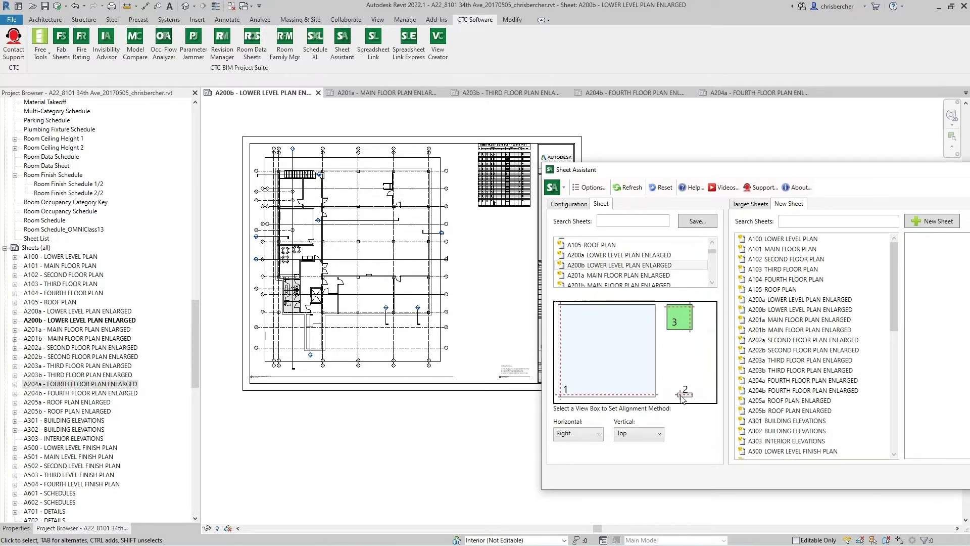
- Set the alignment of view box 2, the General Notes legend, to Right horizontally and Bottom vertically
left_click(685, 401)
left_click(589, 435)
left_click(577, 467)
left_click(639, 433)
left_click(700, 443)
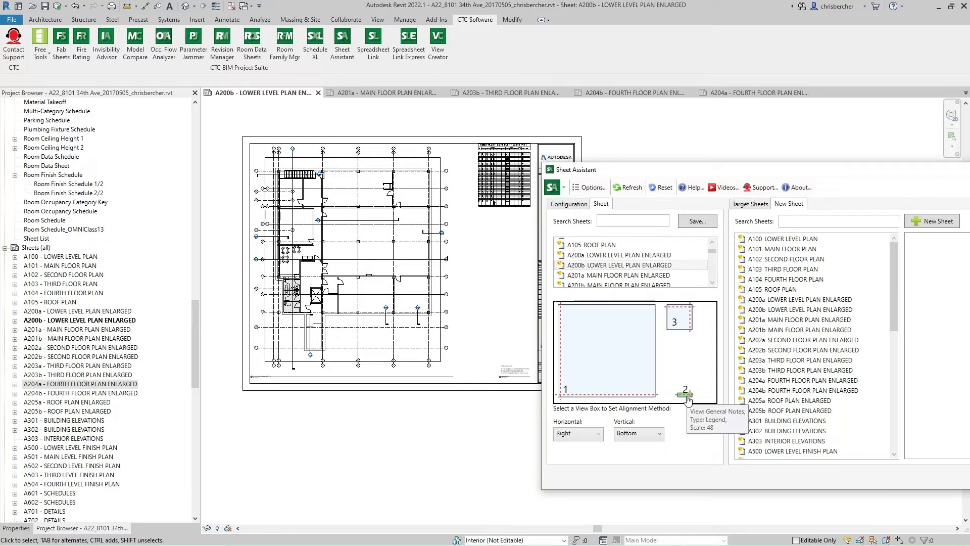
- Select enlarged plan sheets A200a and A201a through A204b as the Sheet Assistant's target sheets
left_click_drag(747, 177, 352, 145)
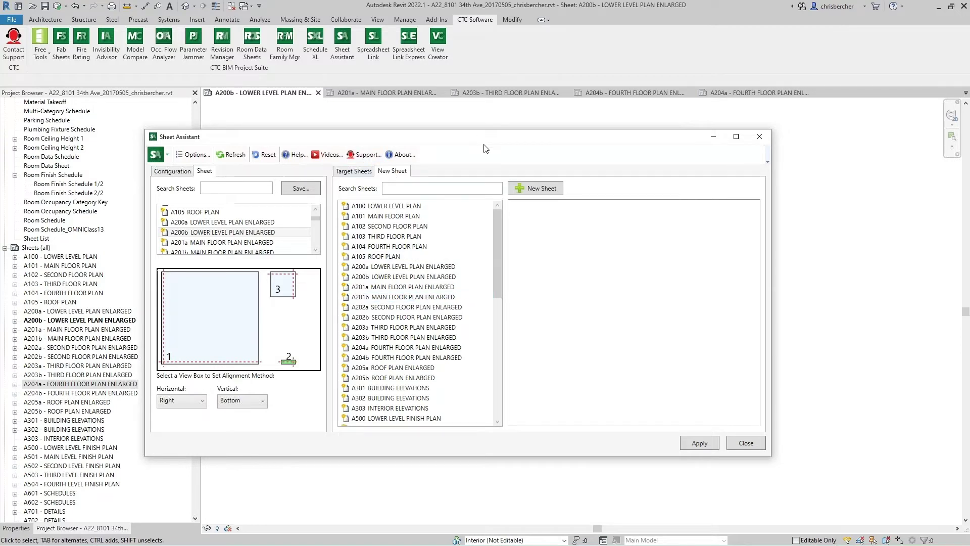
left_click_drag(489, 141, 502, 132)
left_click(373, 162)
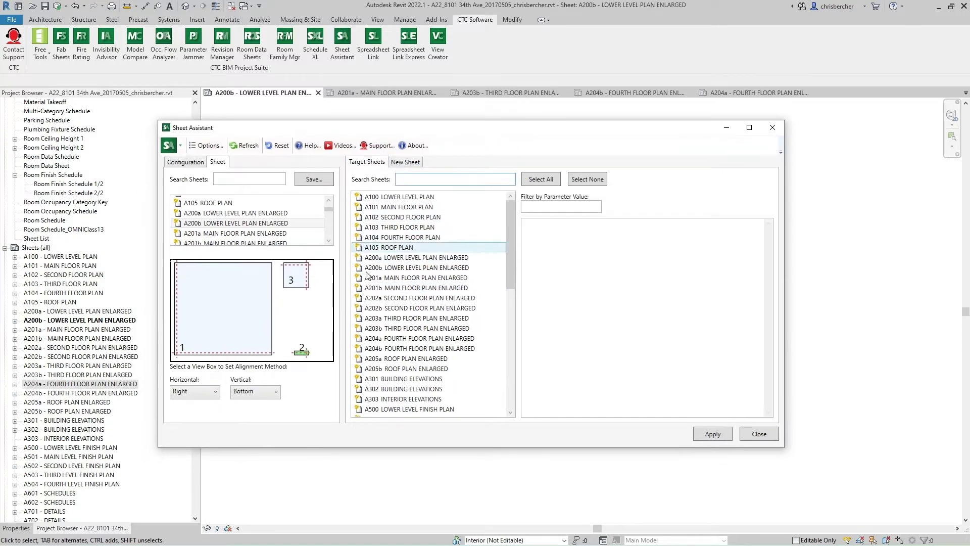
left_click_drag(521, 132, 665, 138)
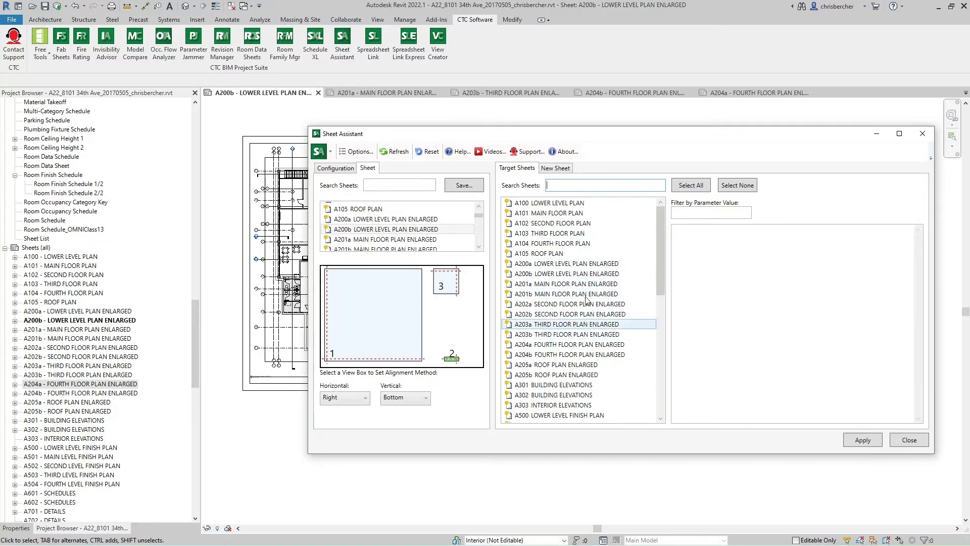
left_click(545, 264)
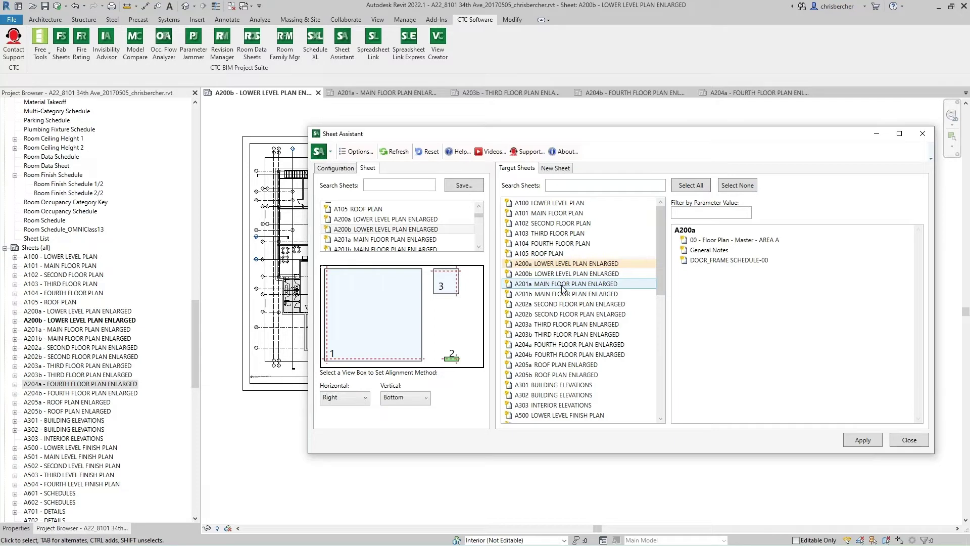
left_click(564, 283, "ctrl")
left_click(567, 293, "ctrl")
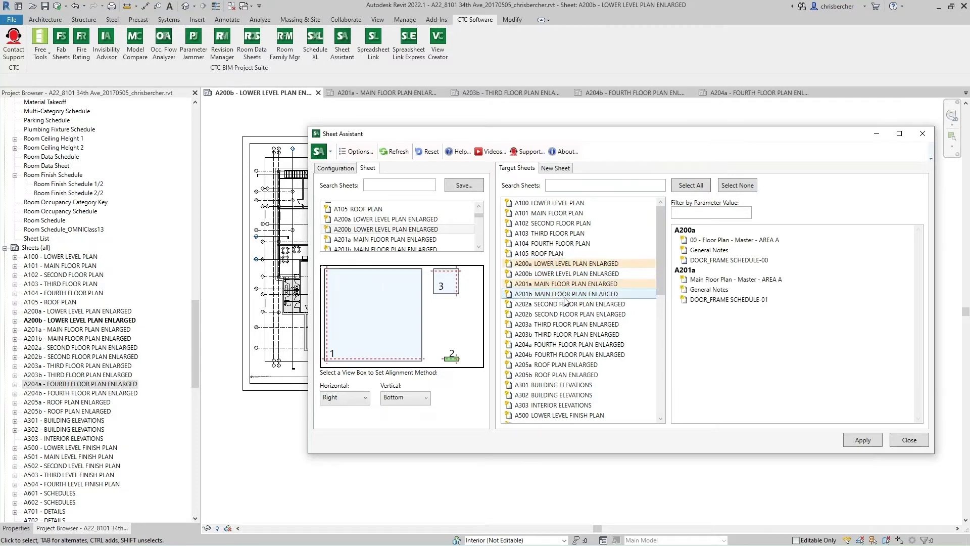
left_click(576, 304, "ctrl")
left_click(577, 314, "ctrl")
left_click(578, 324, "ctrl")
left_click(579, 344, "ctrl")
left_click(581, 354, "ctrl")
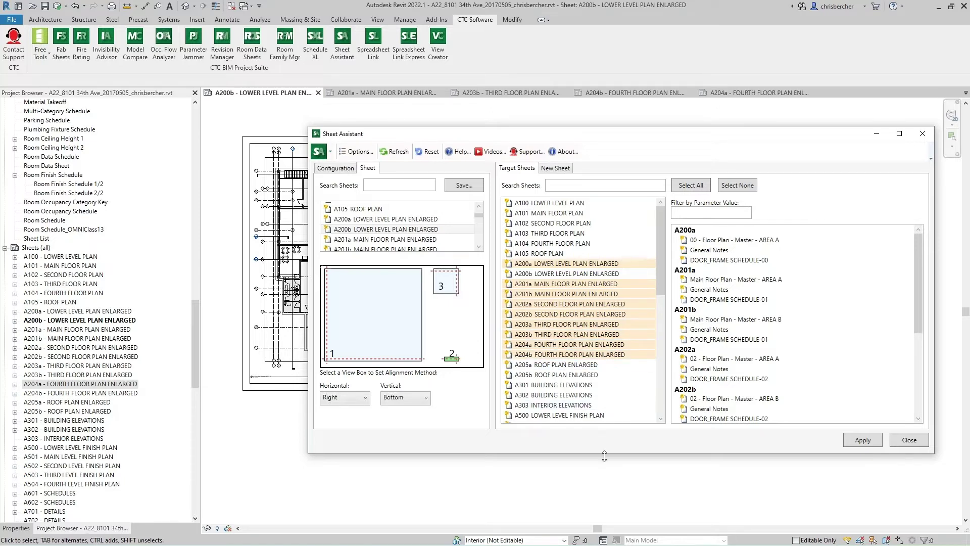
- Select all views on the target sheets and apply the A200b layout to them
left_click(689, 186)
scroll(780, 317, "down", 2)
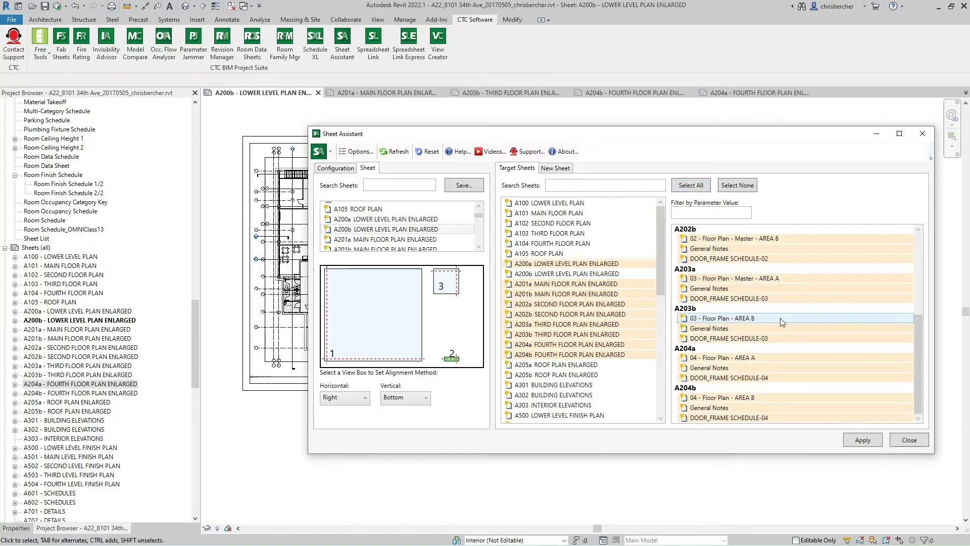
scroll(782, 340, "up", 2)
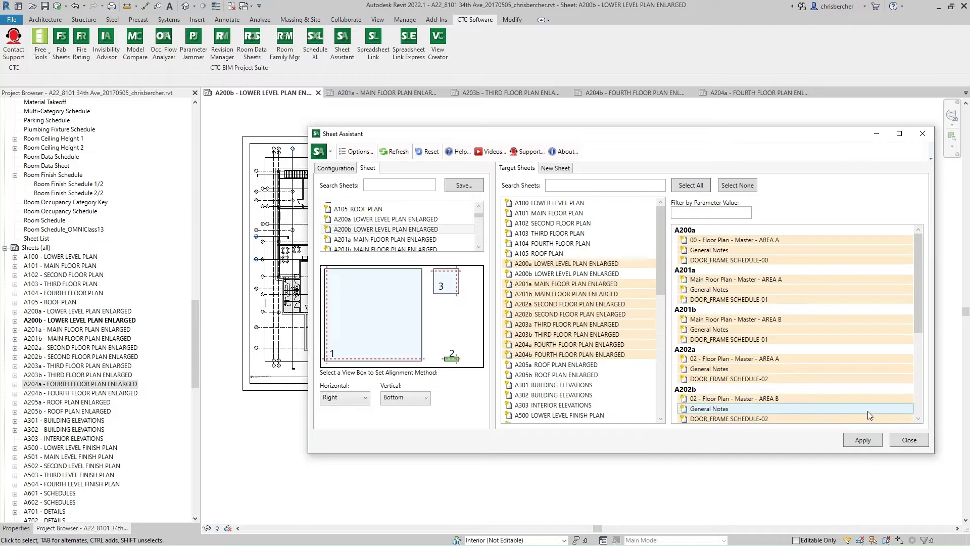
left_click(864, 440)
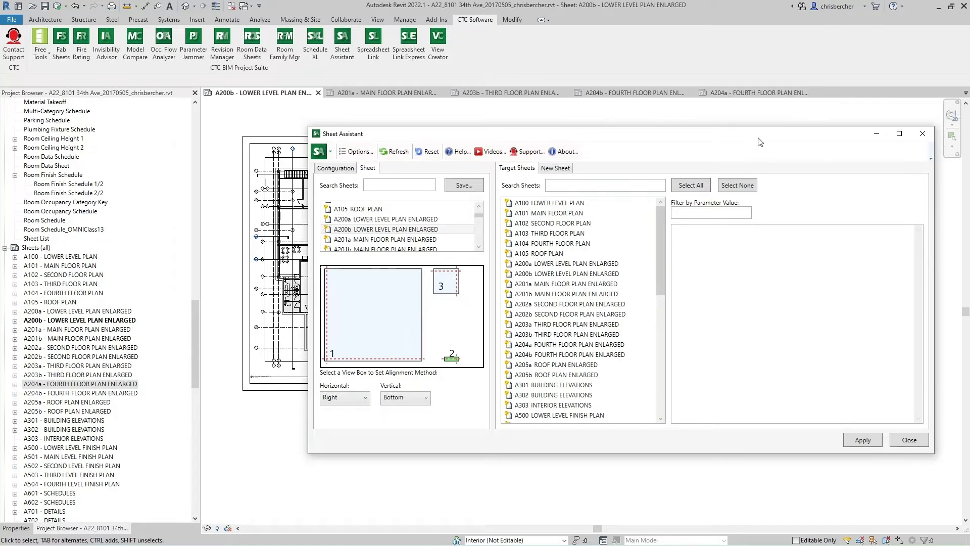
- Bring up sheet A204a and check how its plan, door schedule and general notes are arranged
left_click_drag(859, 139, 814, 445)
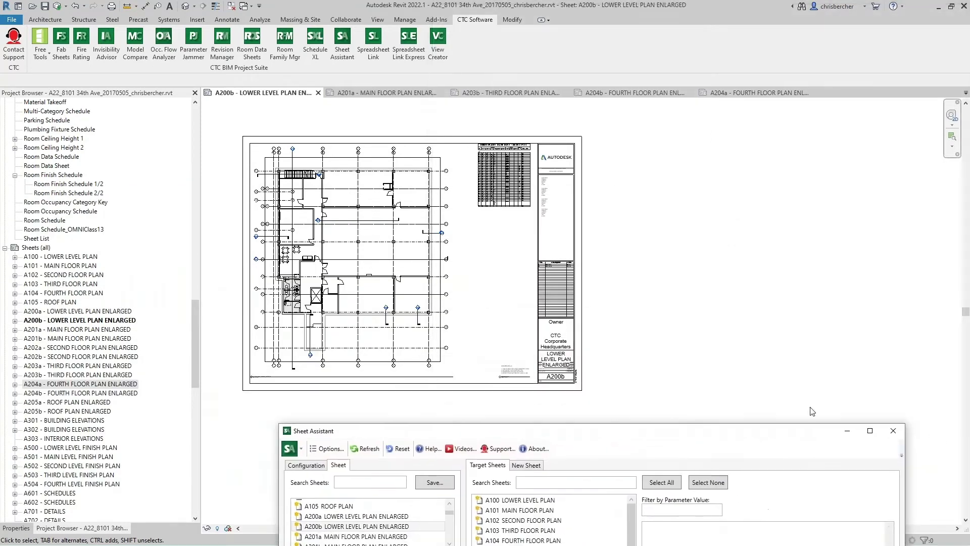
left_click(745, 94)
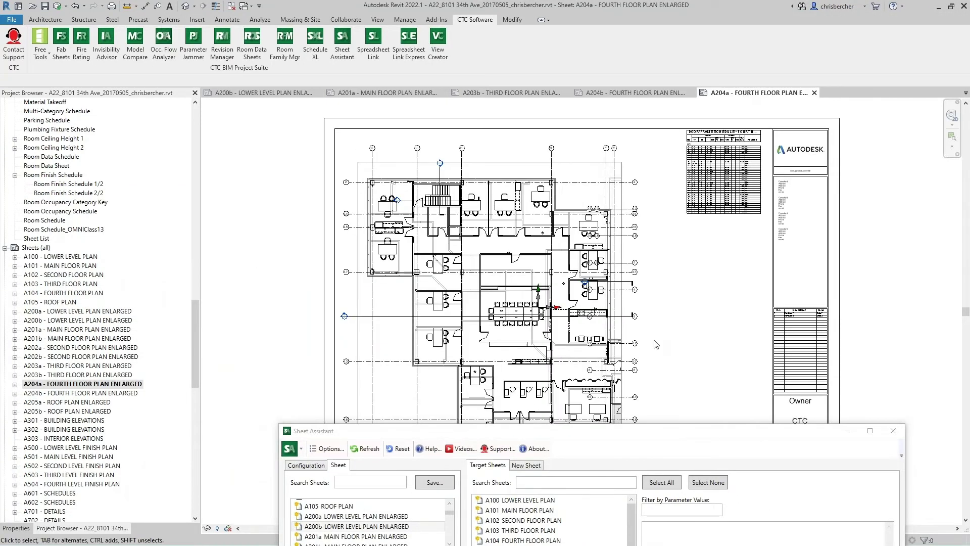
scroll(656, 344, "down", 3)
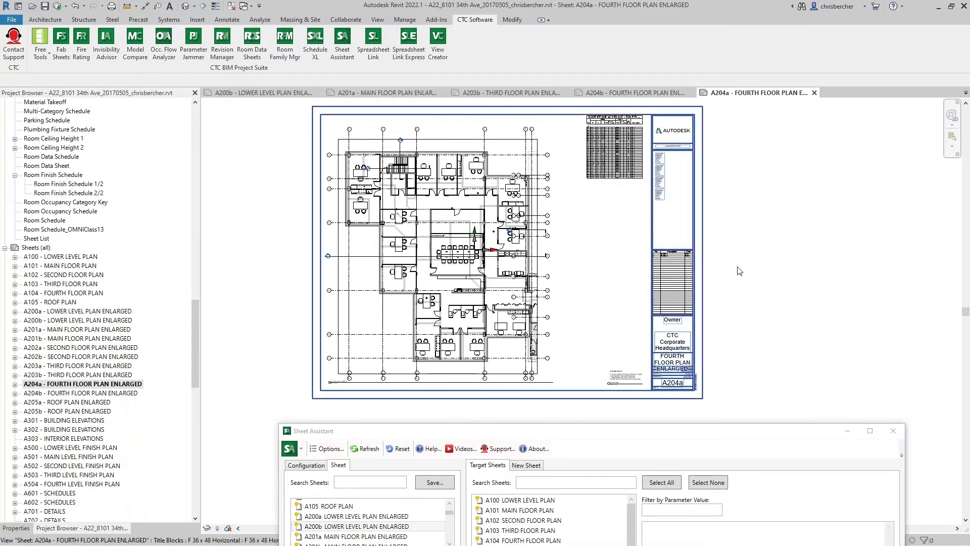
- Tile the open sheet views and fit sheets A204a, A204b and A203b within their windows
key("w")
key("t")
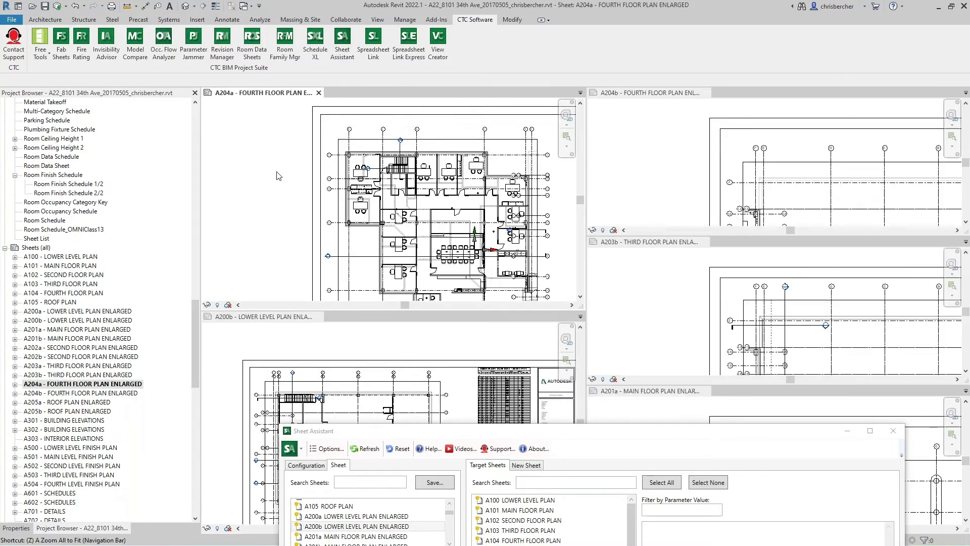
key("z")
key("e")
left_click(658, 175)
key("z")
key("e")
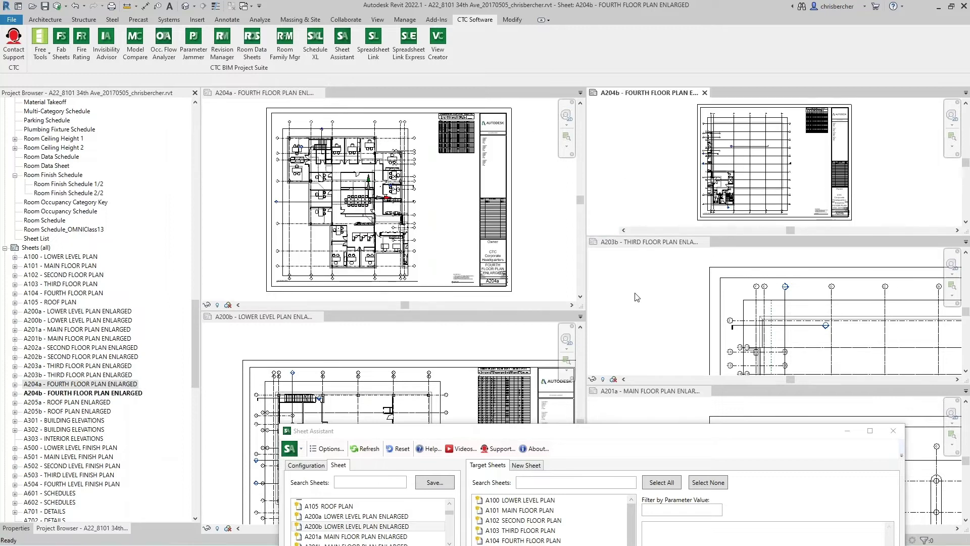
left_click(635, 265)
key("z")
key("e")
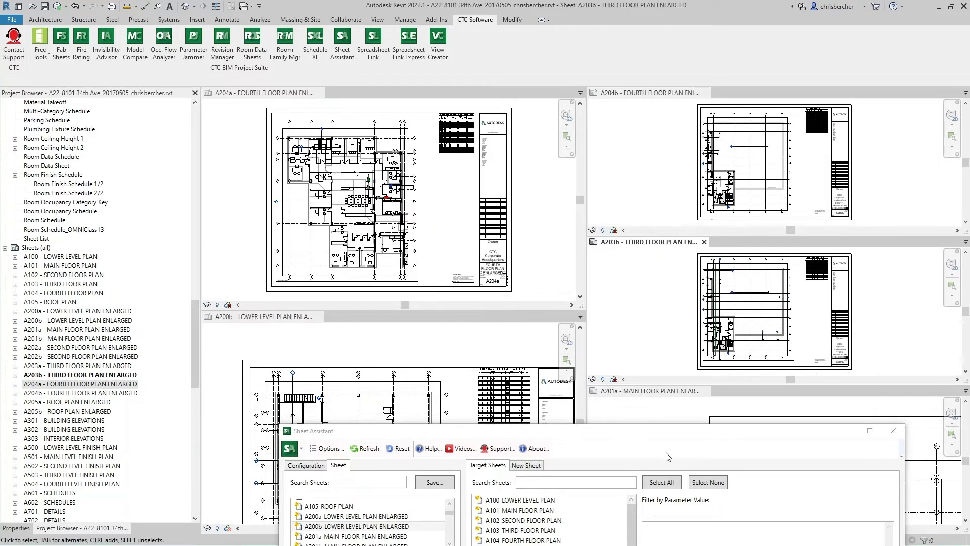
- Fit sheets A200b and A201a within their windows to compare the layouts of all tiled sheets
left_click_drag(820, 438, 622, 539)
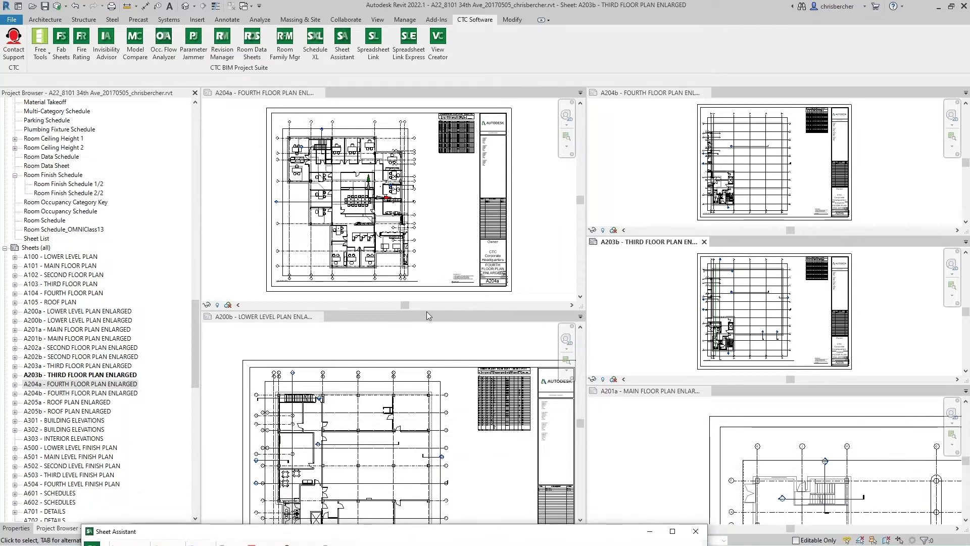
left_click(428, 342)
key("z")
key("e")
left_click(649, 439)
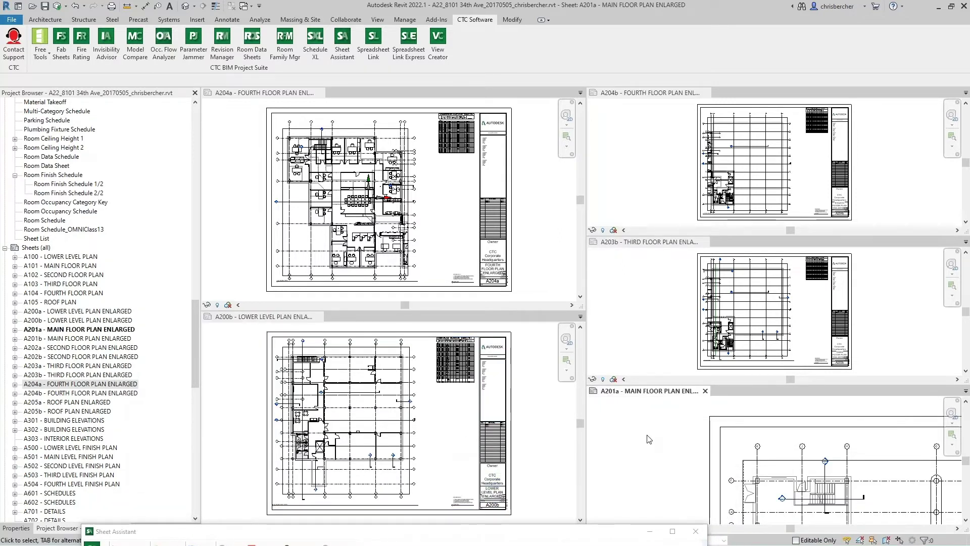
key("z")
key("e")
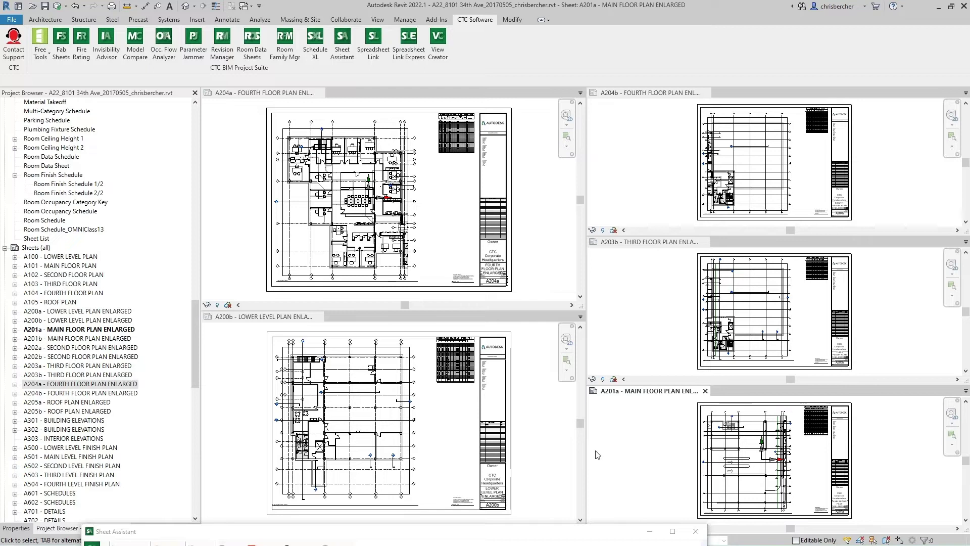
- Bring back the Sheet Assistant, review its option to load a saved layout configuration, and return to the sheet-based source layout
left_click_drag(550, 532, 573, 160)
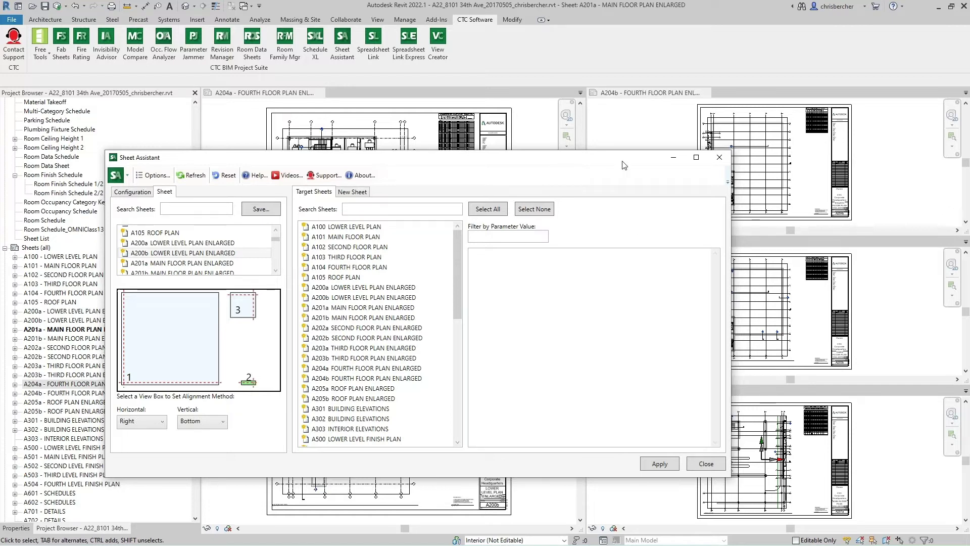
left_click_drag(598, 162, 621, 226)
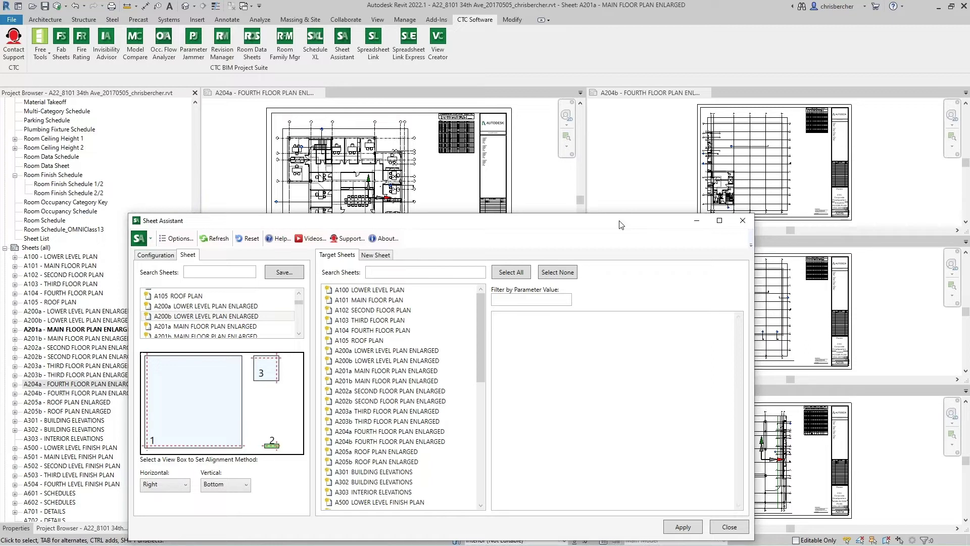
left_click_drag(621, 225, 700, 170)
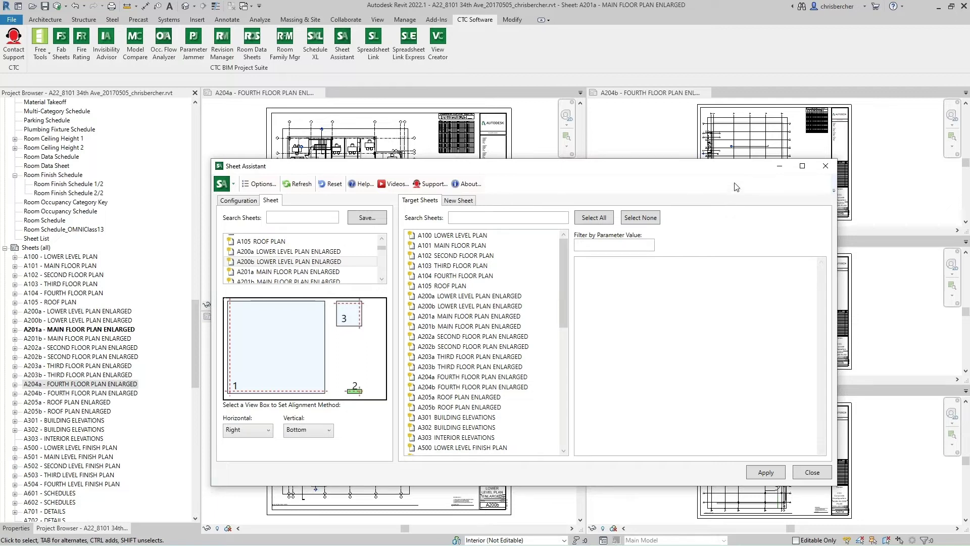
left_click_drag(734, 168, 738, 167)
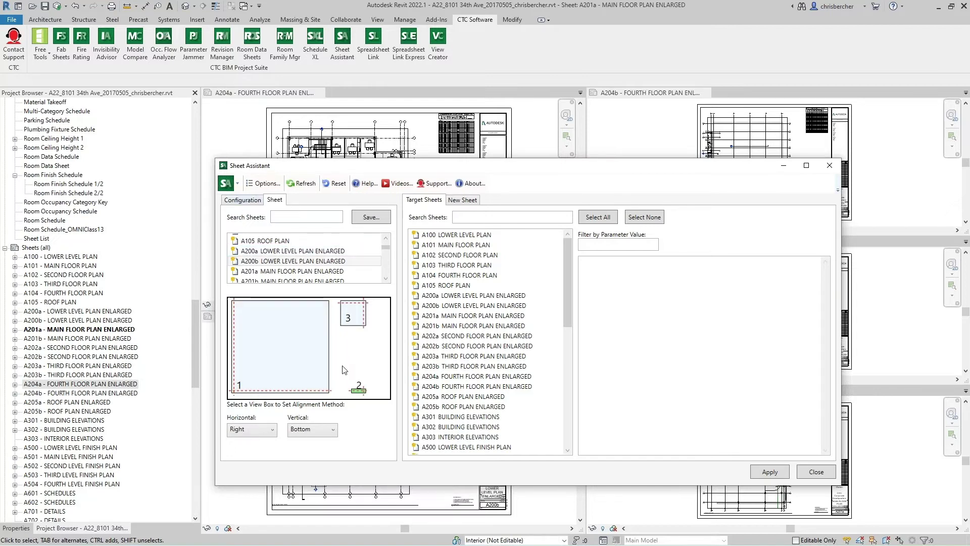
left_click(246, 200)
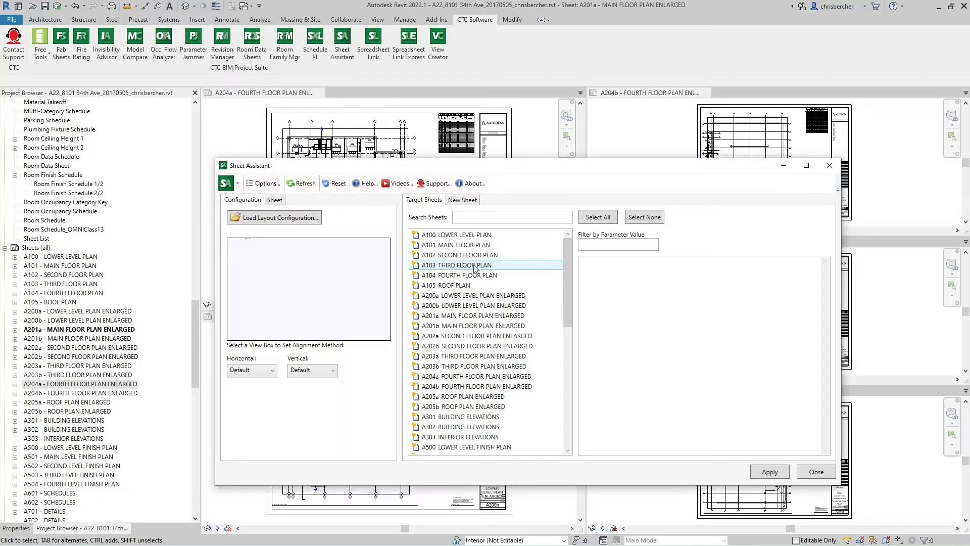
left_click(279, 200)
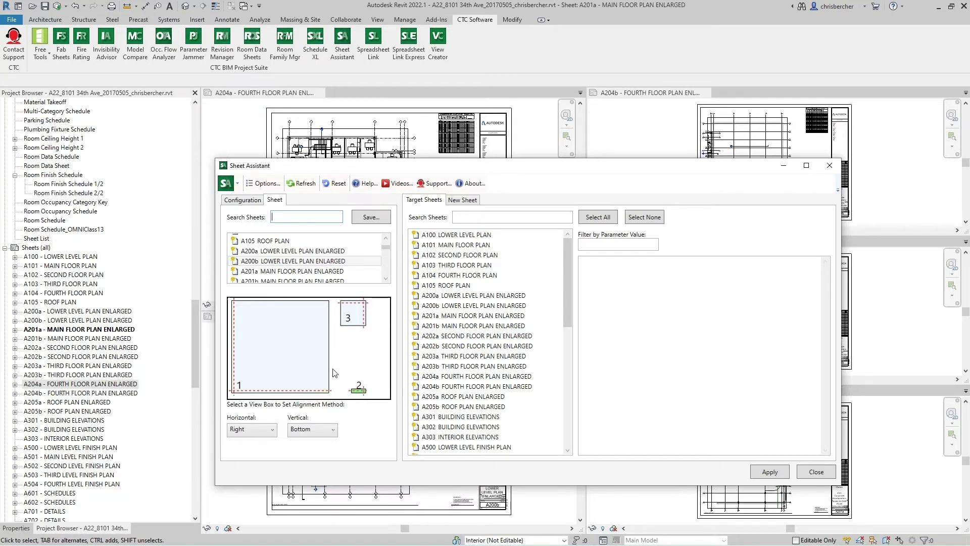
- Browse the project's plan views and expand 00-Reflected Ceiling Plan to see its Area A and Area B views
left_click(318, 353)
left_click_drag(195, 329, 178, 168)
scroll(178, 167, "down", 9)
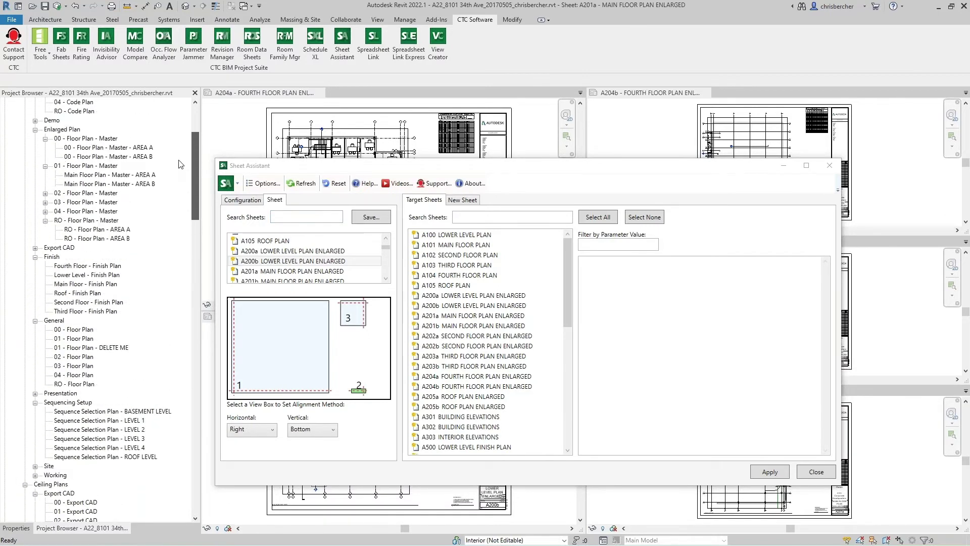
scroll(177, 221, "down", 1)
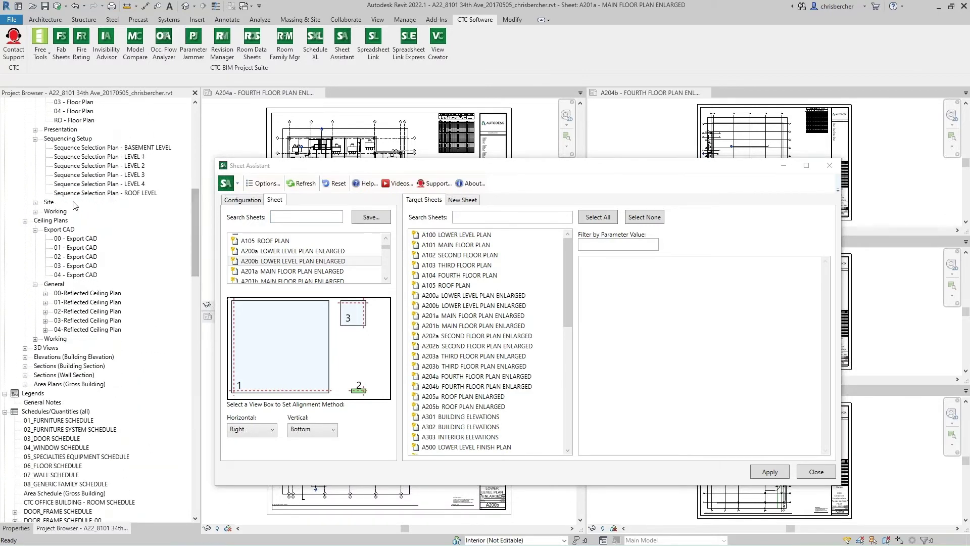
left_click(45, 293)
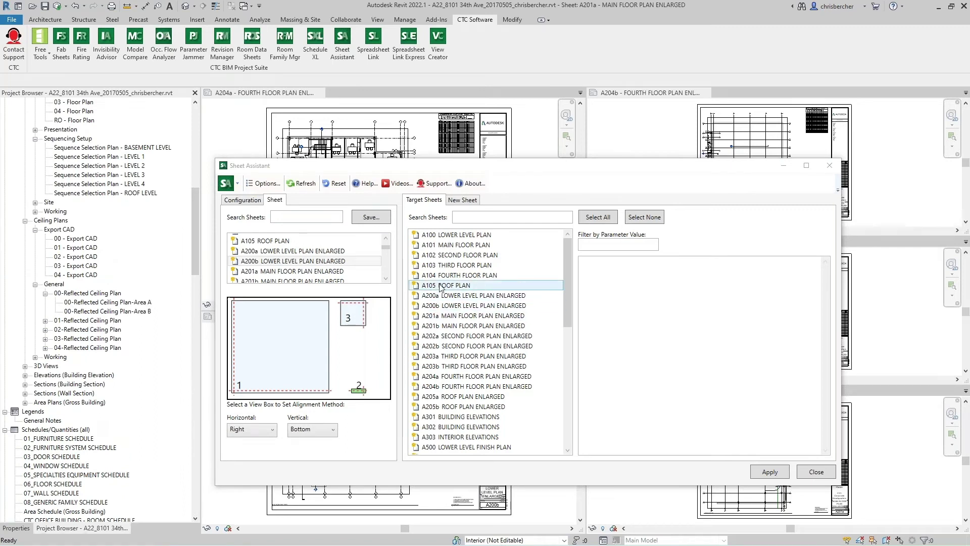
scroll(475, 403, "down", 1)
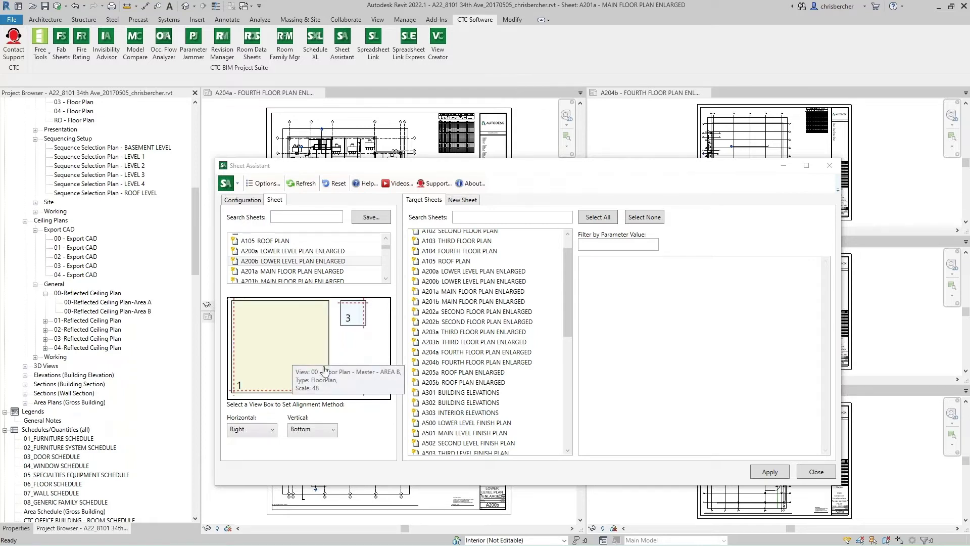
- Start creating new sheets in the Sheet Assistant with the F 36 x 48 Horizontal title block
left_click(462, 201)
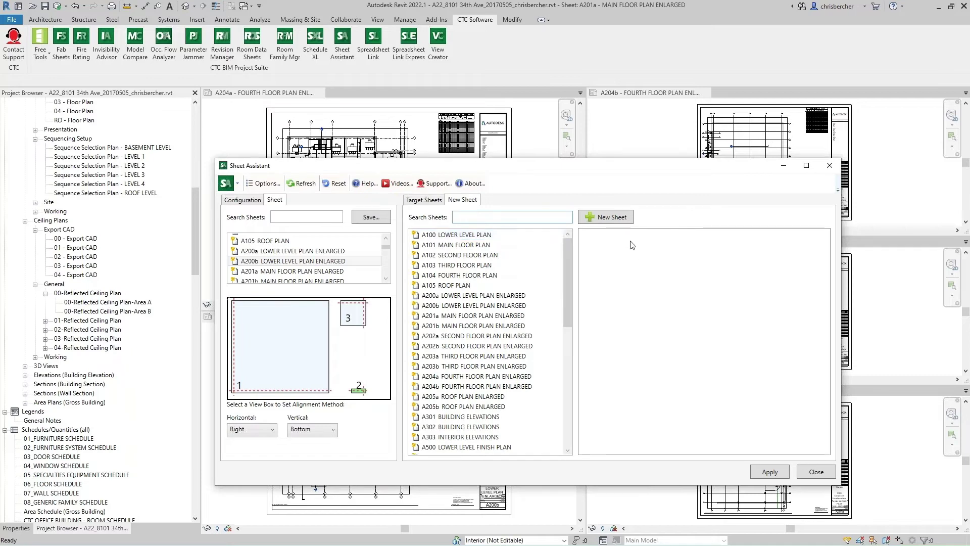
left_click(609, 217)
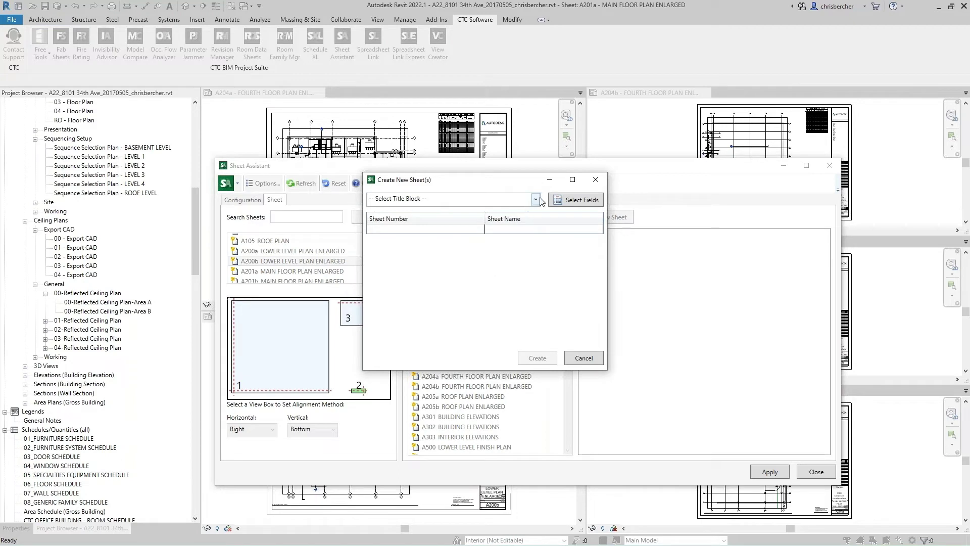
left_click(526, 198)
left_click(477, 233)
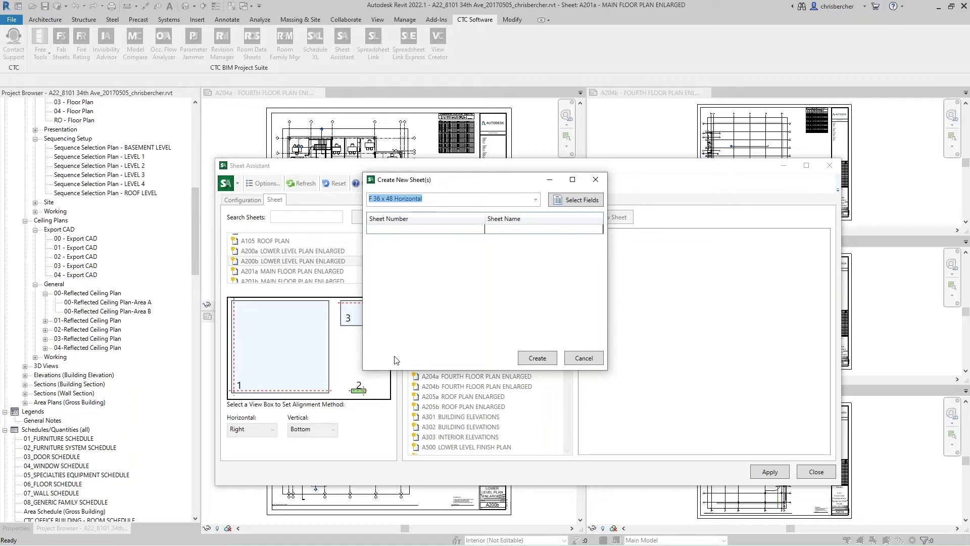
- Review the sheet parameters available as extra fields for the new sheets and leave the selection unchanged
left_click(577, 200)
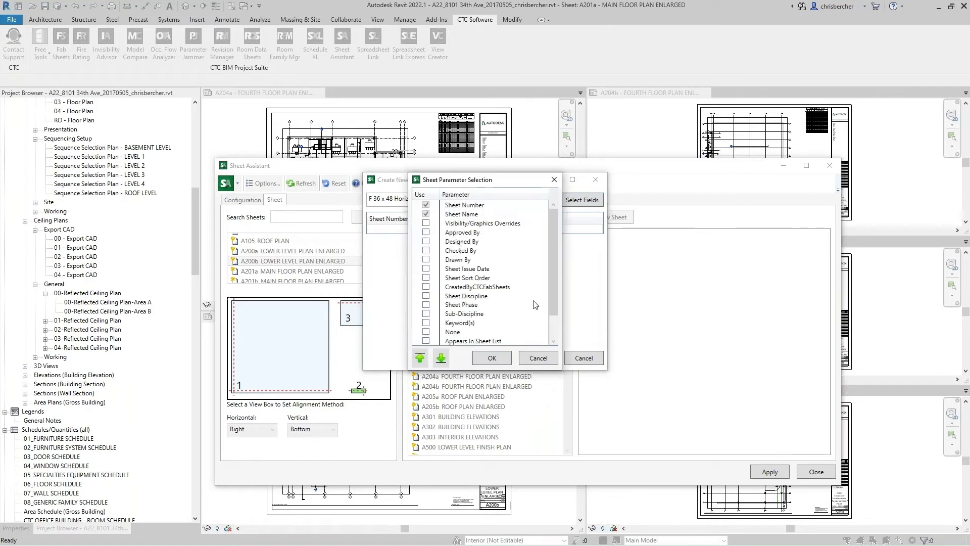
left_click(477, 278)
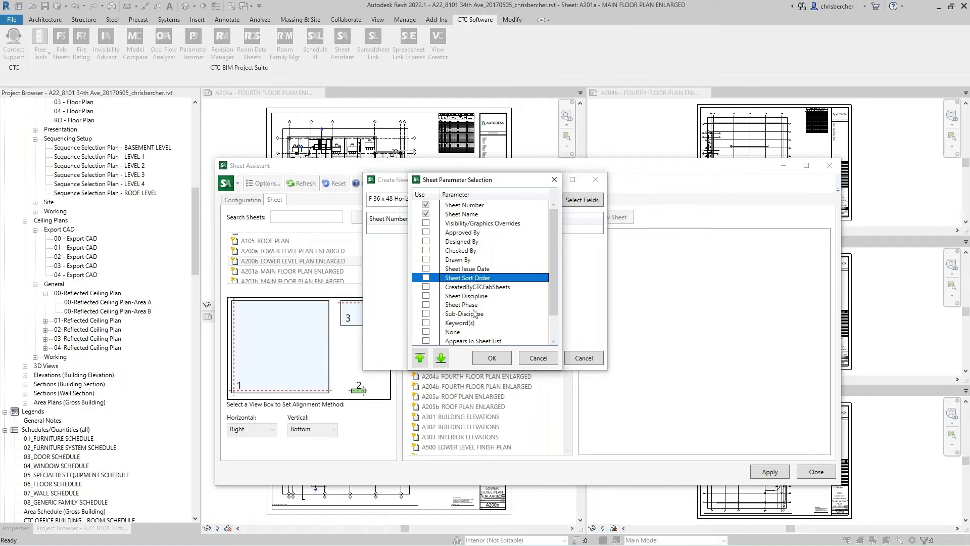
scroll(473, 313, "down", 1)
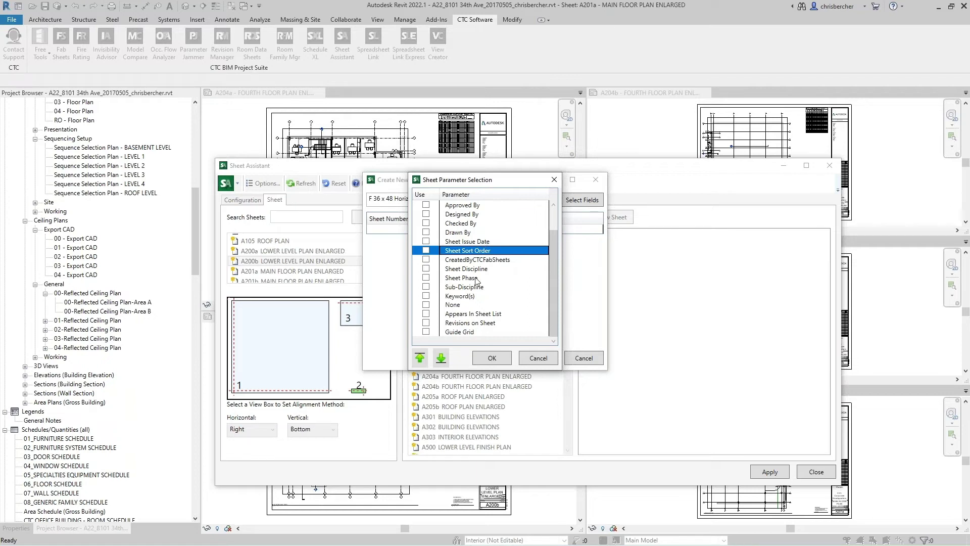
left_click(542, 357)
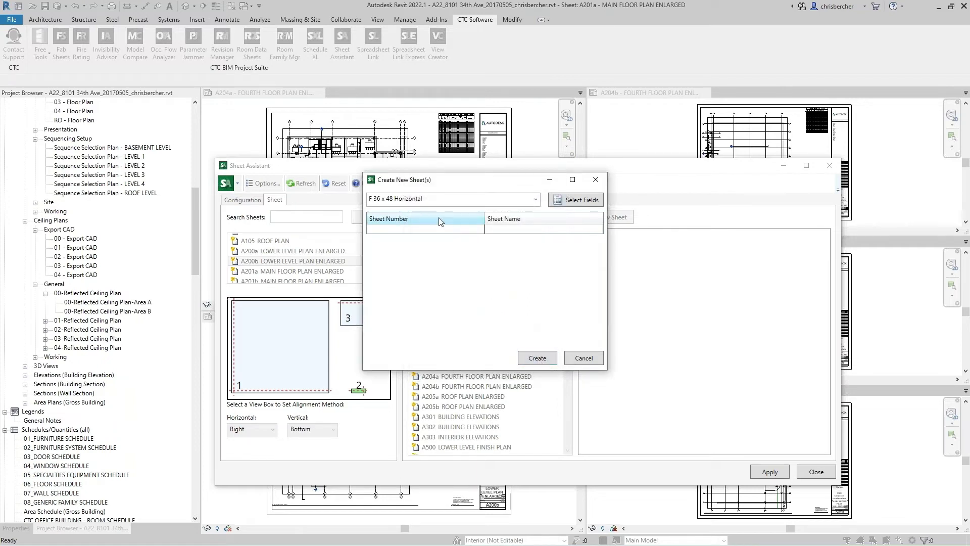
- Add a new sheet entry numbered A400a and named LOWER LEVEL RCP
left_click(433, 230)
left_click(433, 230)
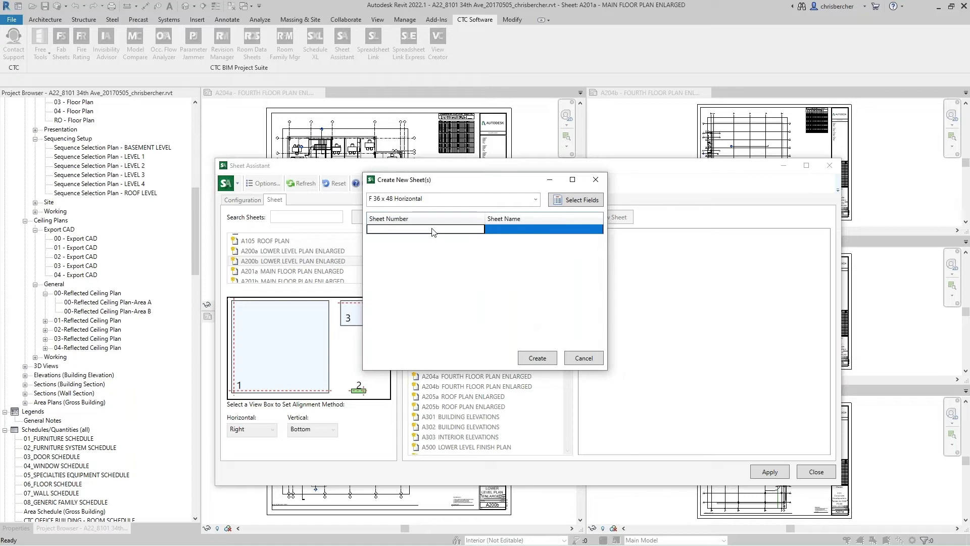
type("A400a")
left_click(516, 230)
type("LOWER LO")
type("VEL R")
type("O")
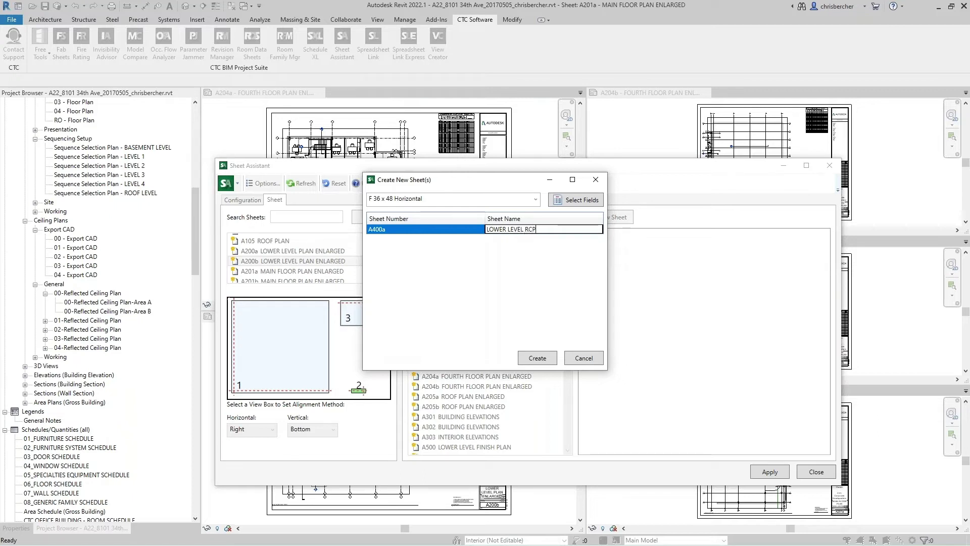
key("Return")
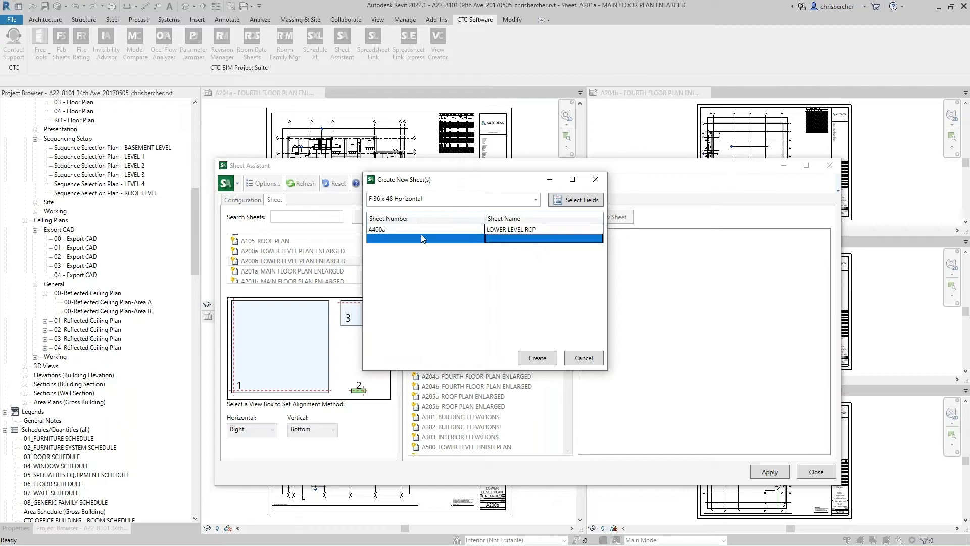
- Add three more sheet entries numbered A400b, A401a and A401B
left_click(422, 239)
type("A400b")
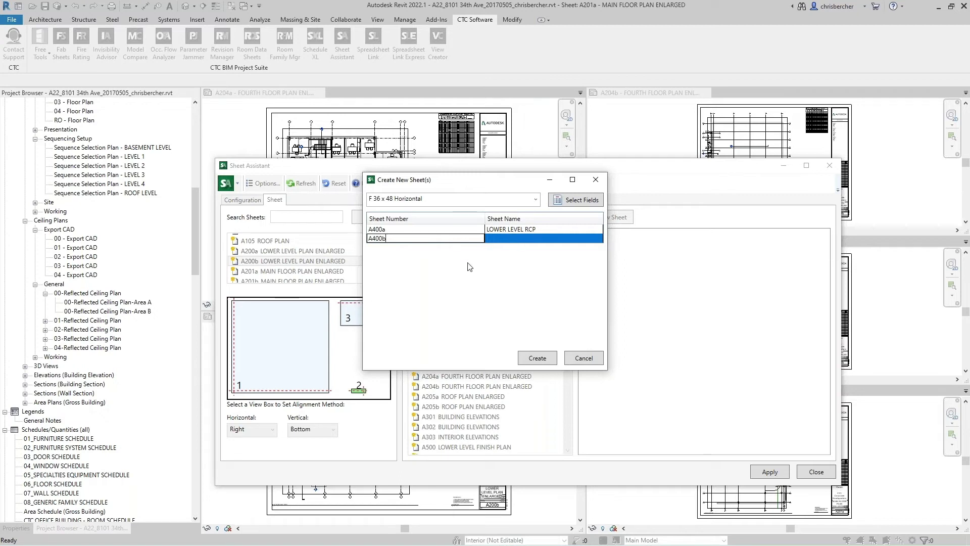
key("Return")
left_click(449, 248)
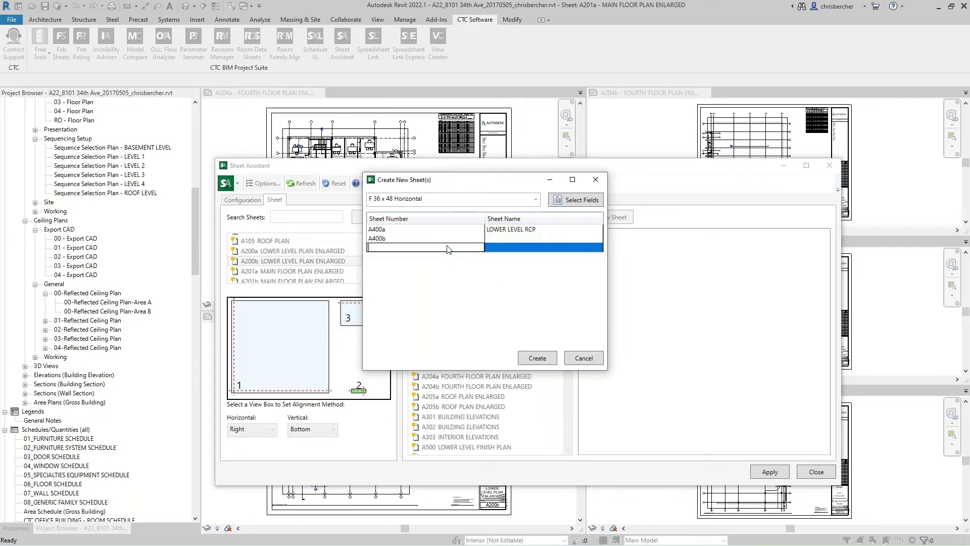
type("A401a")
key("Return")
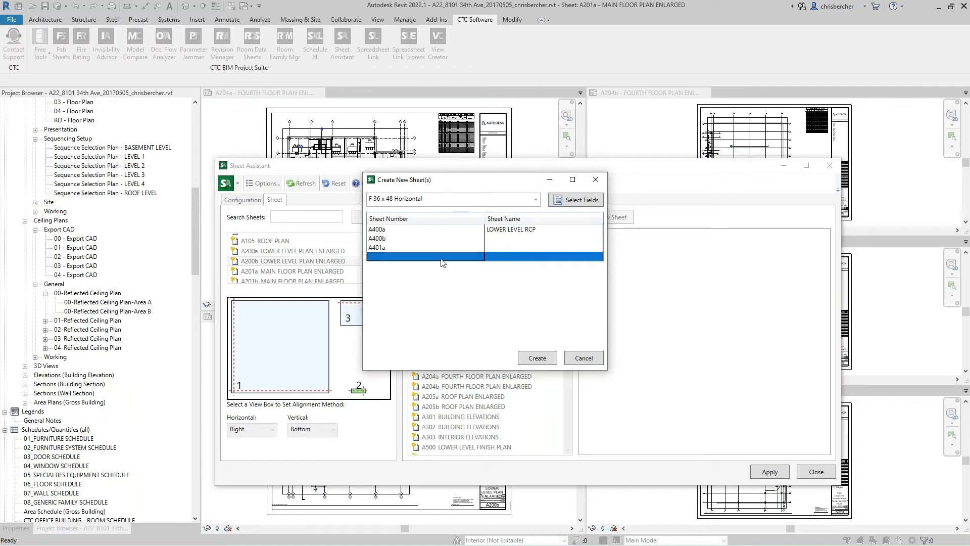
type("A401B")
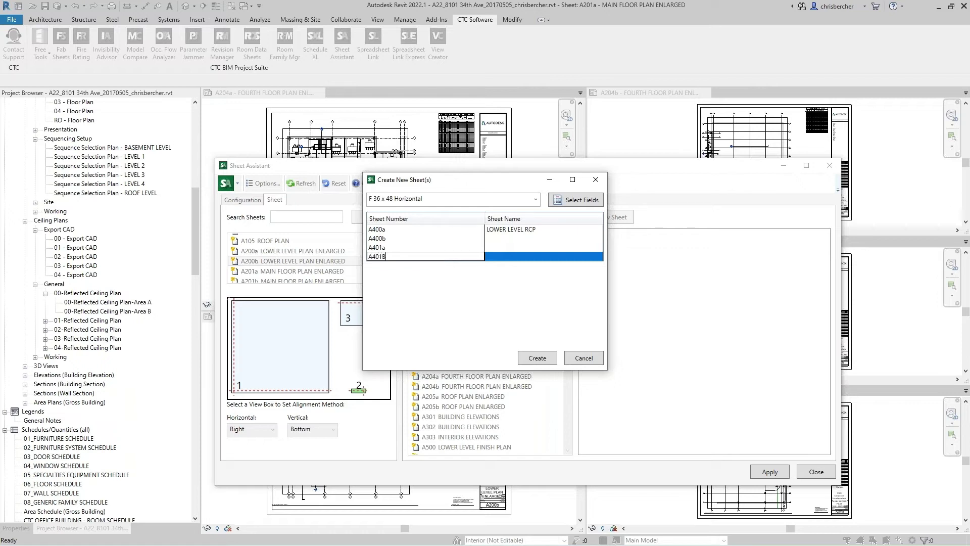
key("Return")
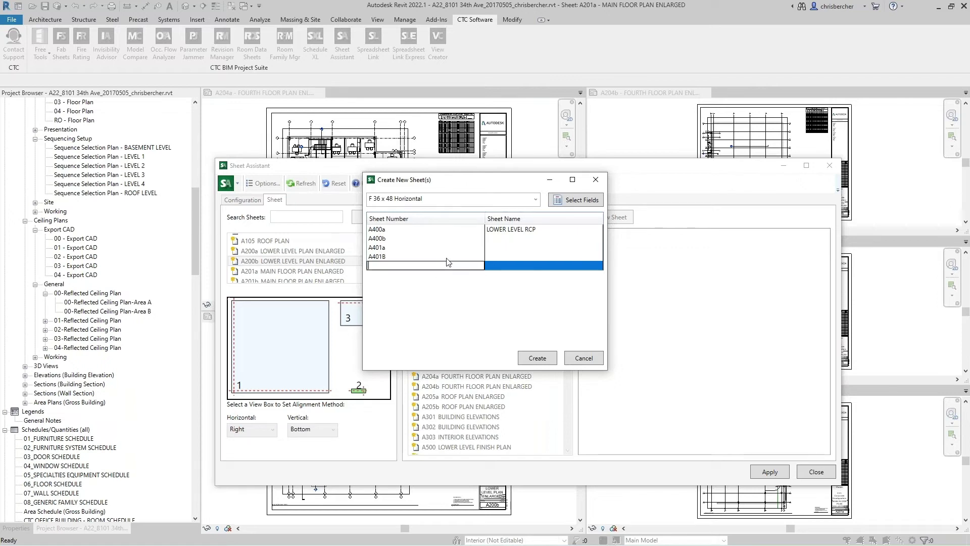
- Add the sheet numbers A402a and A402b to the list of new sheets
type("A402a")
key("Return")
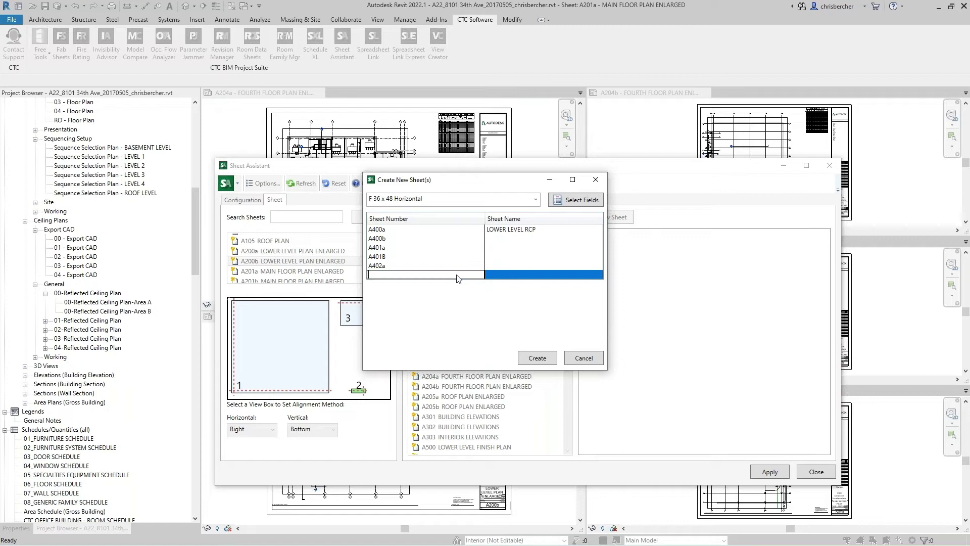
type("A402B")
key("BackSpace")
type("b")
- Copy the sheet name LOWER LEVEL RCP from A400a to A400b
left_click(549, 231)
left_click(549, 231)
key("ctrl+c")
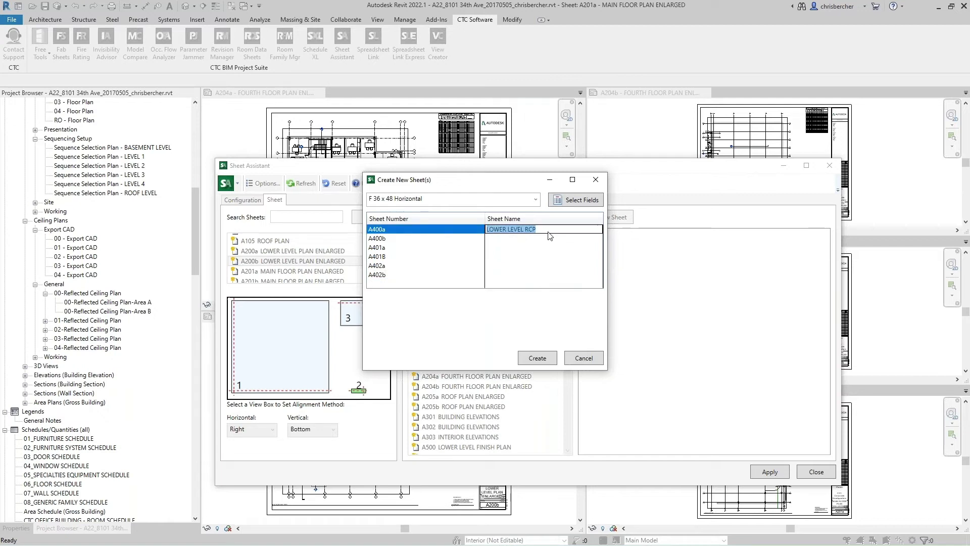
left_click(538, 239)
key("ctrl+v")
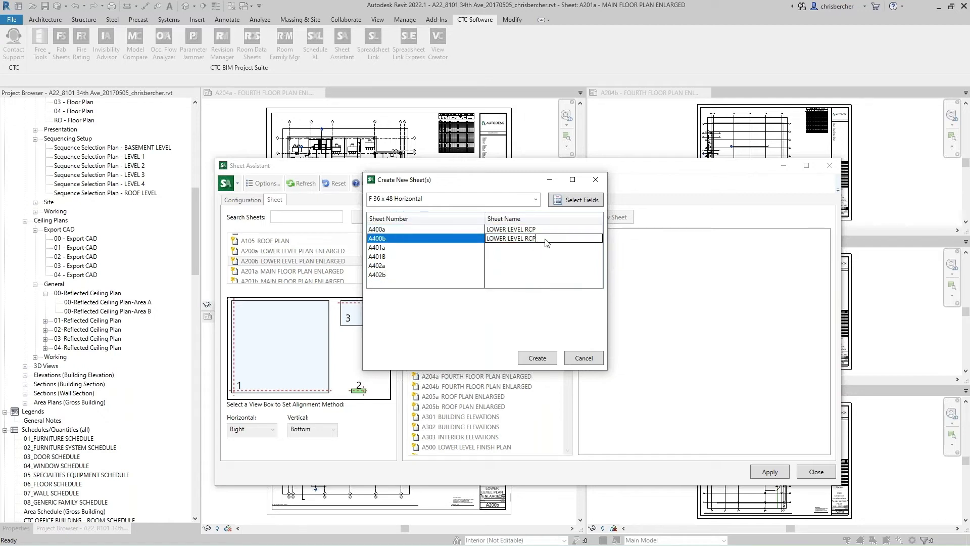
- Name sheets A401a and A401B MAIN LEVEL RCP
left_click(520, 248)
type("MAIN LEVEL")
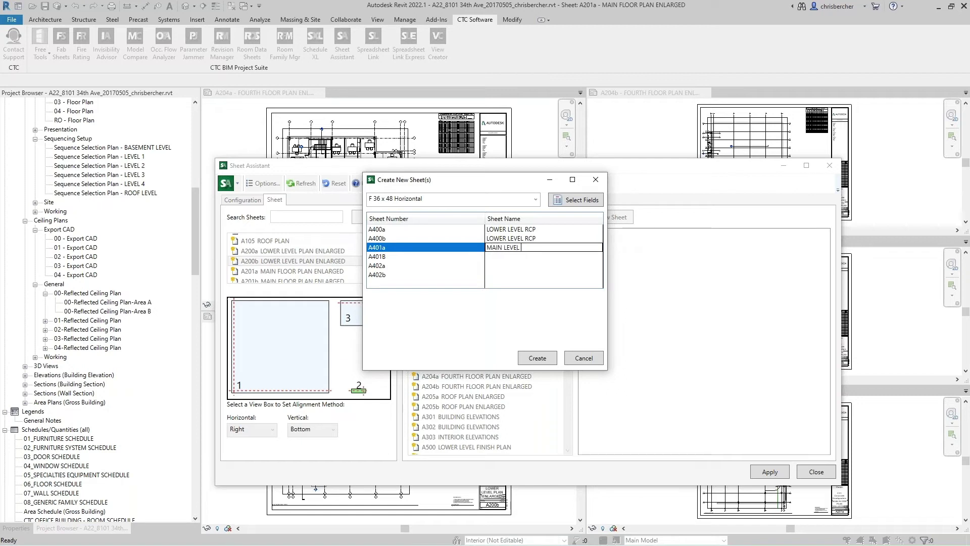
key("ctrl+shift+Left")
key("ctrl+shift+Left")
key("ctrl+shift+Left")
key("ctrl+c")
left_click(530, 257)
key("ctrl+v")
- Name sheets A402a and A402b SECOND LEVEL RCP
left_click(527, 266)
left_click(527, 269)
type("SECOND LEVEL RCP")
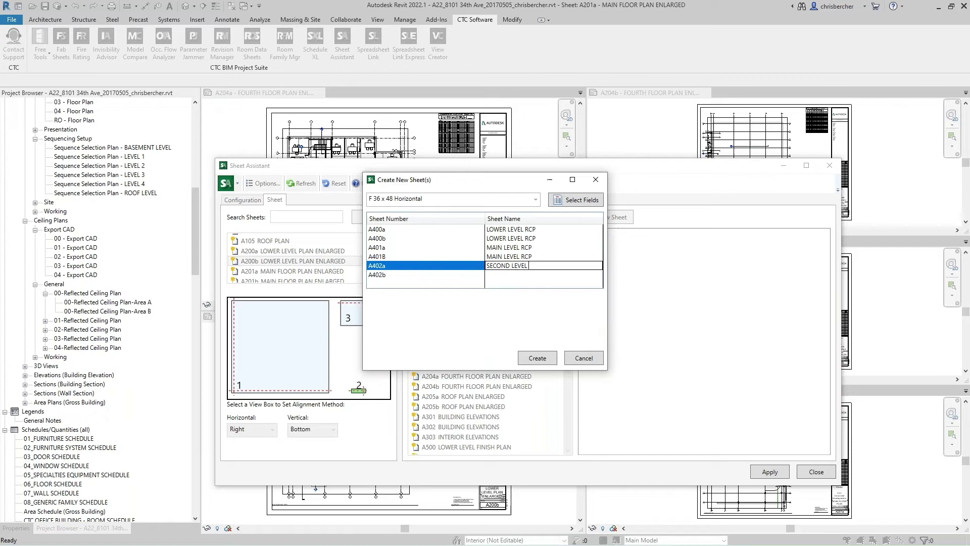
key("Return")
double_click(526, 269)
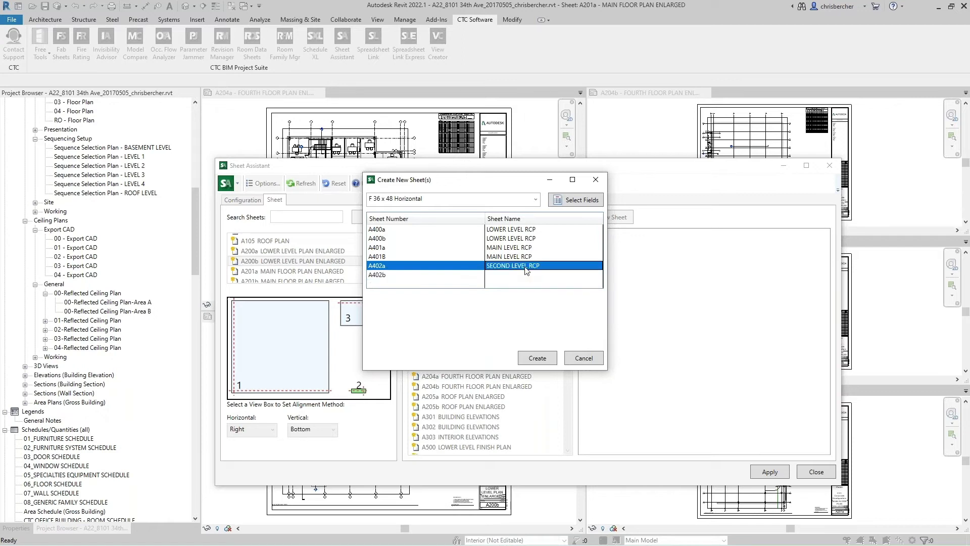
left_click_drag(554, 268, 484, 268)
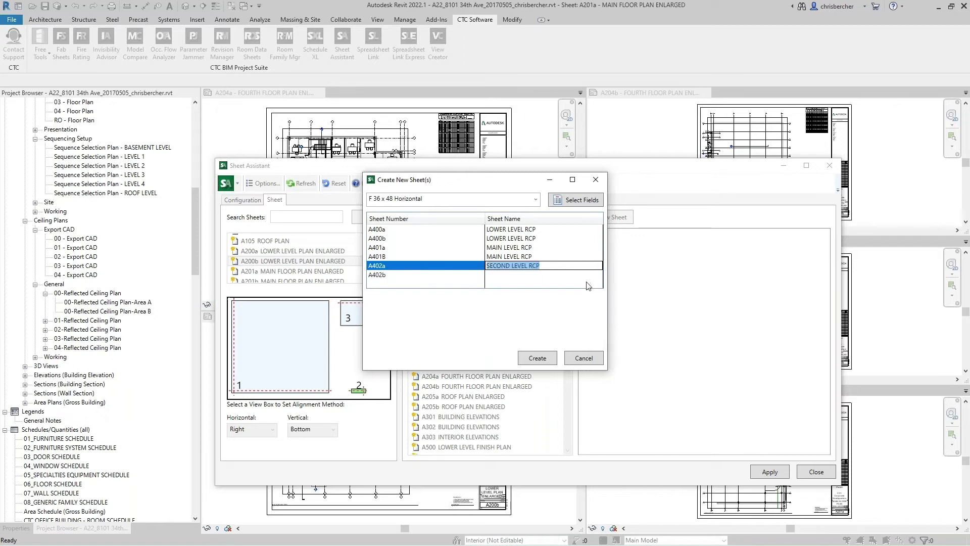
left_click(572, 278)
key("ctrl+v")
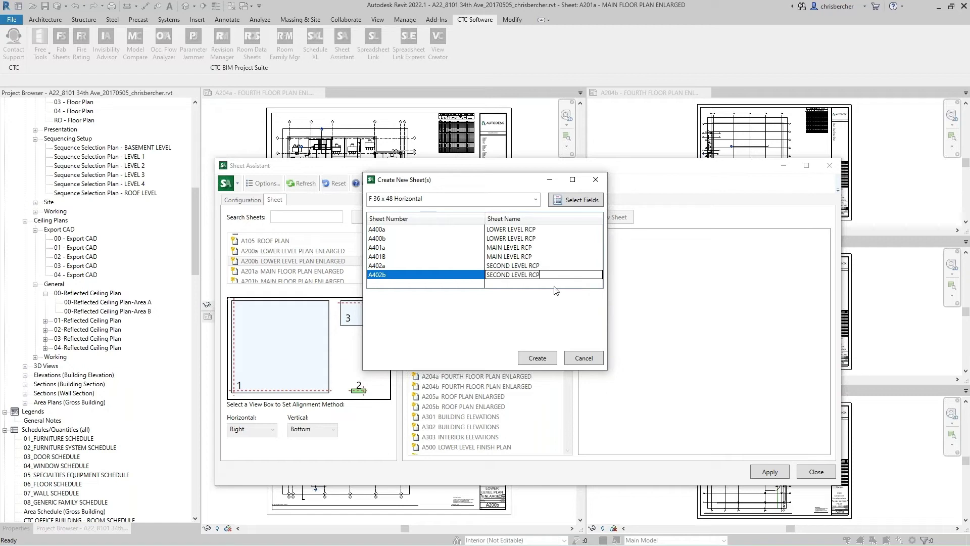
key("Return")
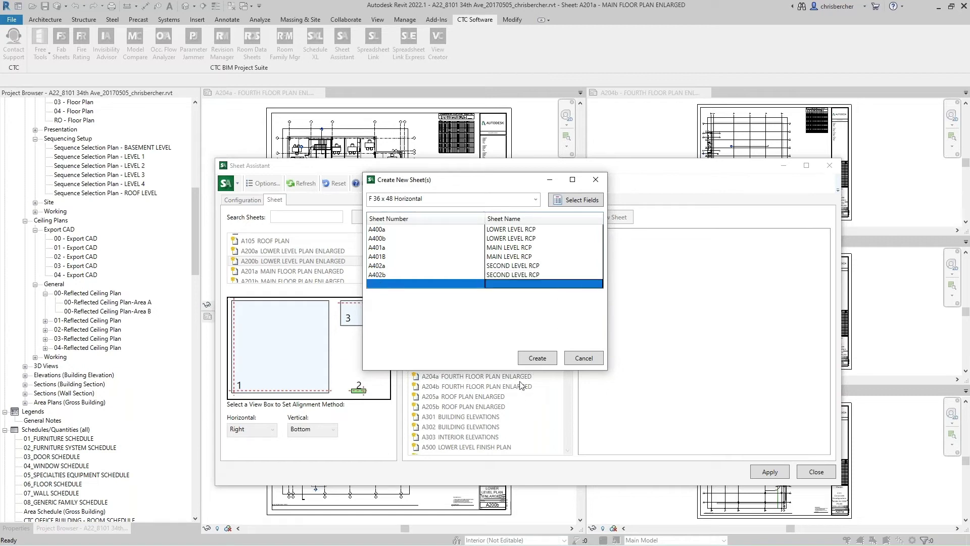
- Create the six listed RCP sheets and look them up among the project's sheets
left_click(537, 359)
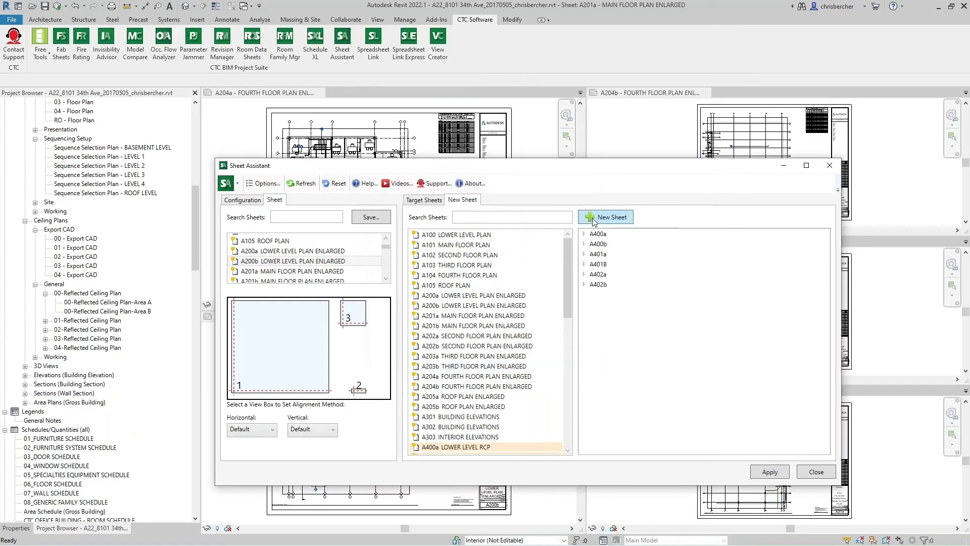
scroll(79, 392, "down", 2)
scroll(80, 392, "down", 5)
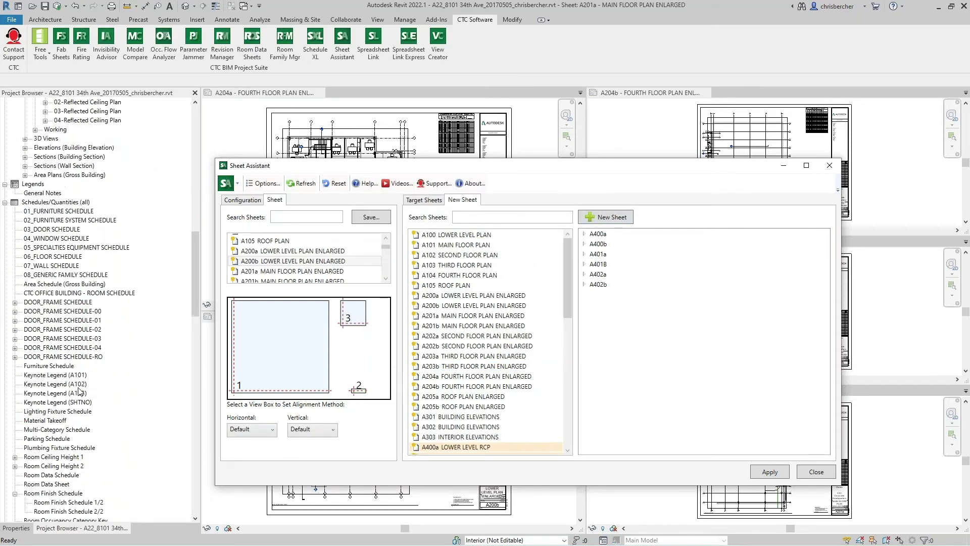
scroll(78, 389, "down", 12)
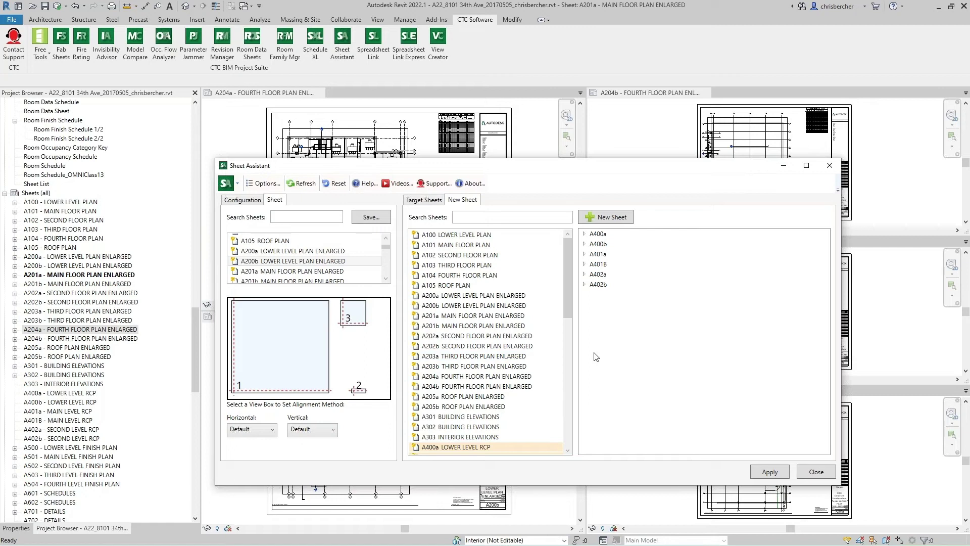
- Examine the Duplicate Sources options and available view templates for View 1 (FloorPlan) of sheet A400a
left_click(584, 234)
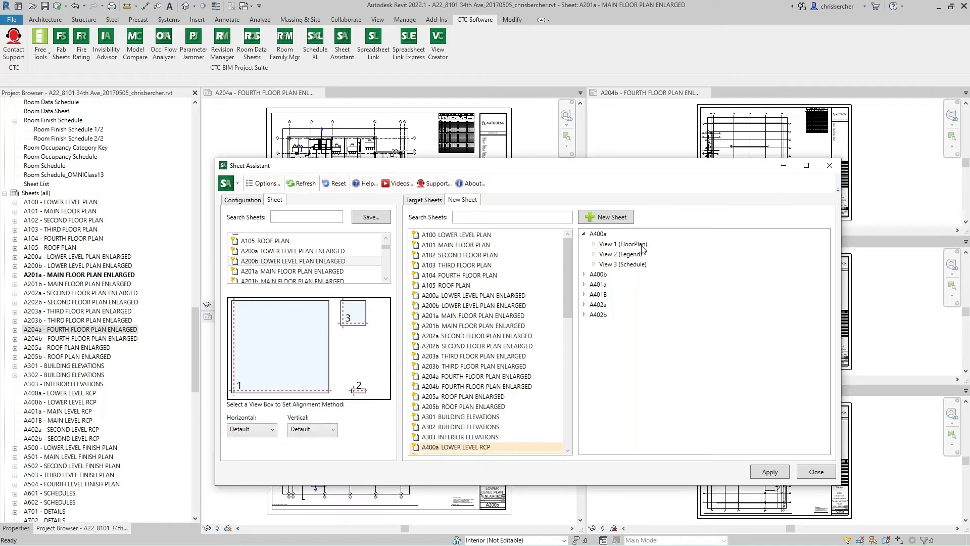
left_click(594, 244)
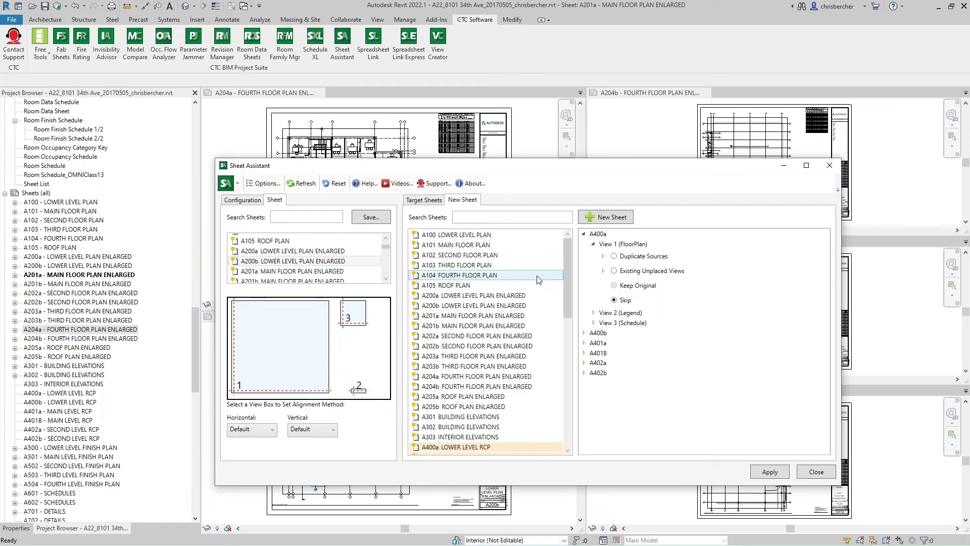
left_click(603, 257)
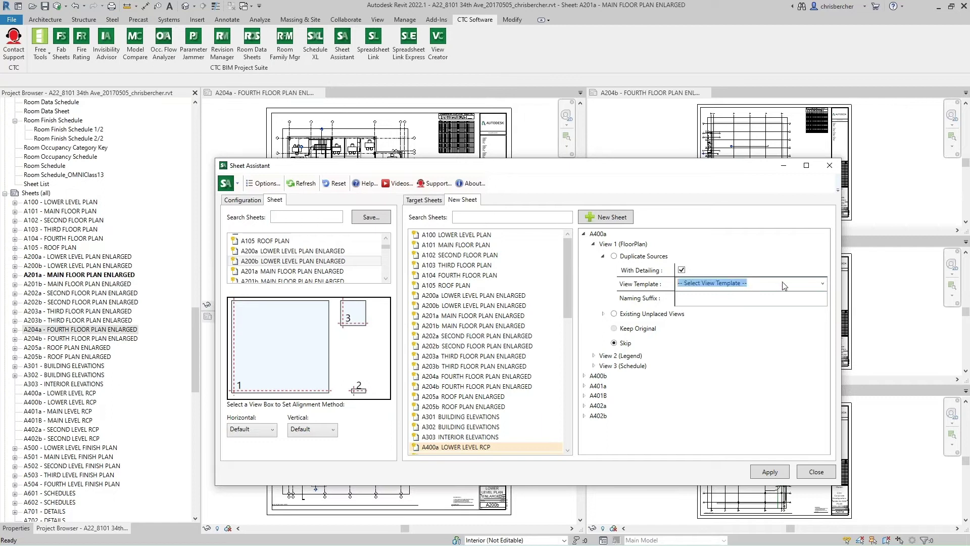
left_click(823, 284)
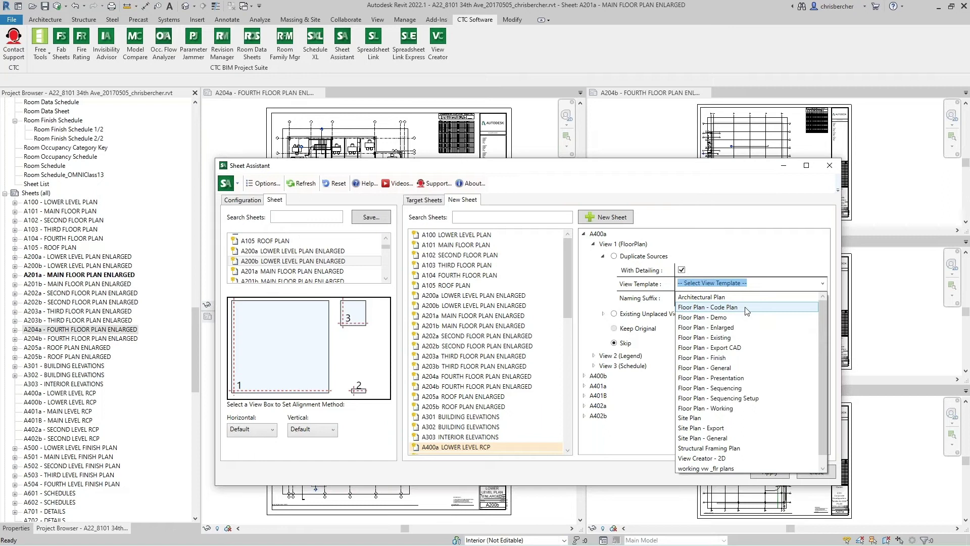
left_click(730, 246)
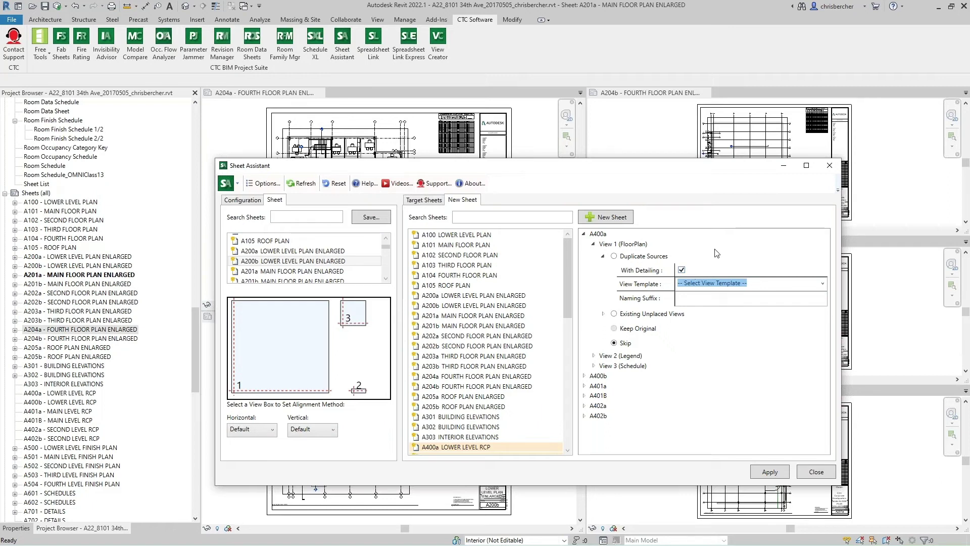
double_click(721, 236)
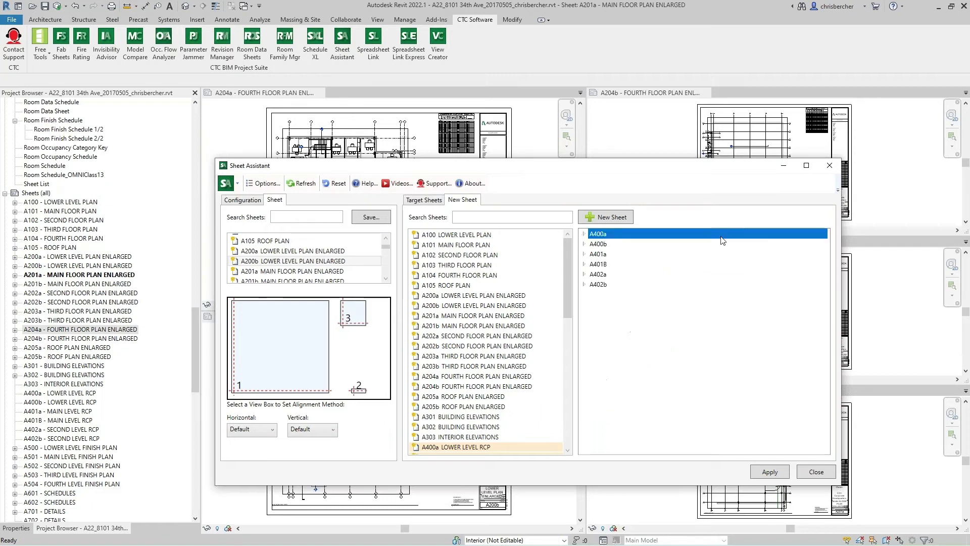
- Fill View 1 of sheet A400a with the existing unplaced view CeilingPlan - 00-Reflected Ceiling Plan-Area A
left_click(585, 234)
left_click(604, 256)
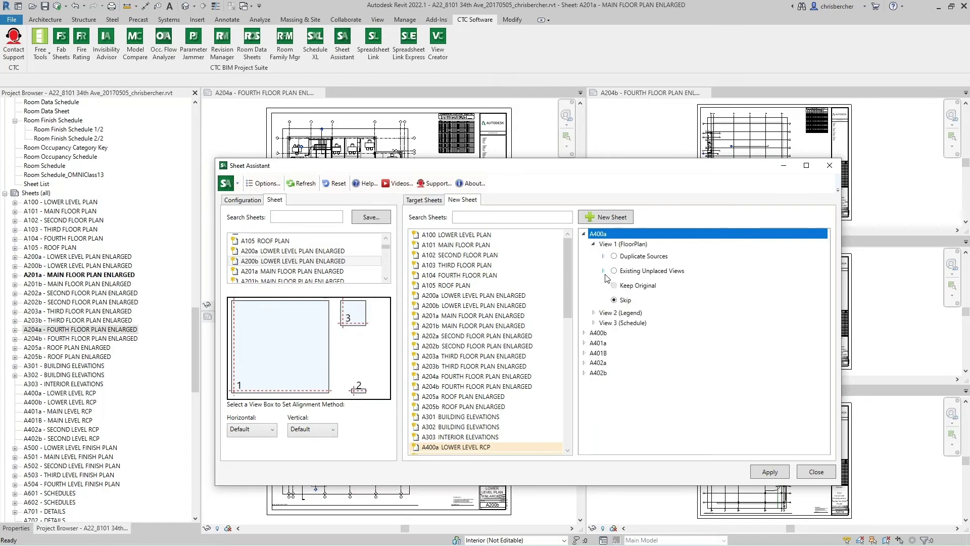
left_click(604, 271)
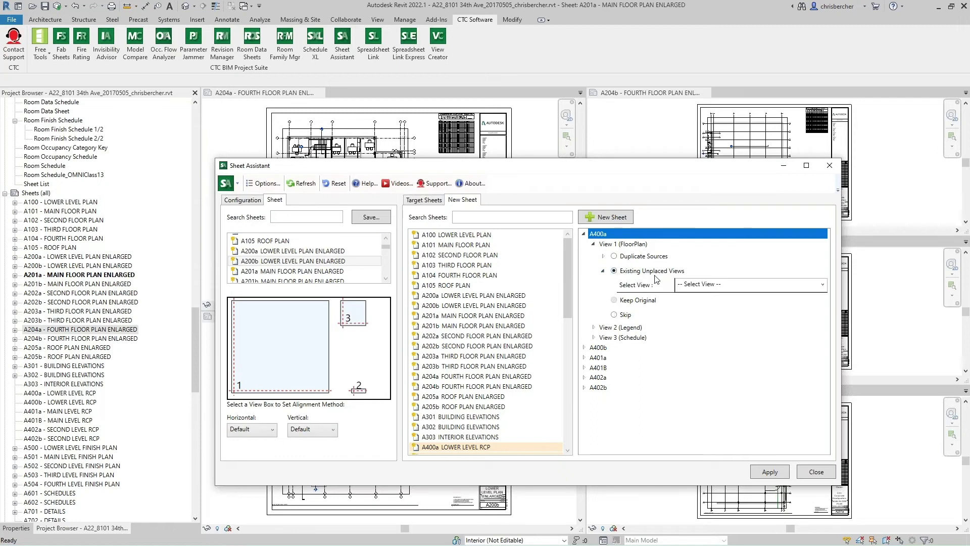
left_click(823, 285)
scroll(753, 358, "down", 3)
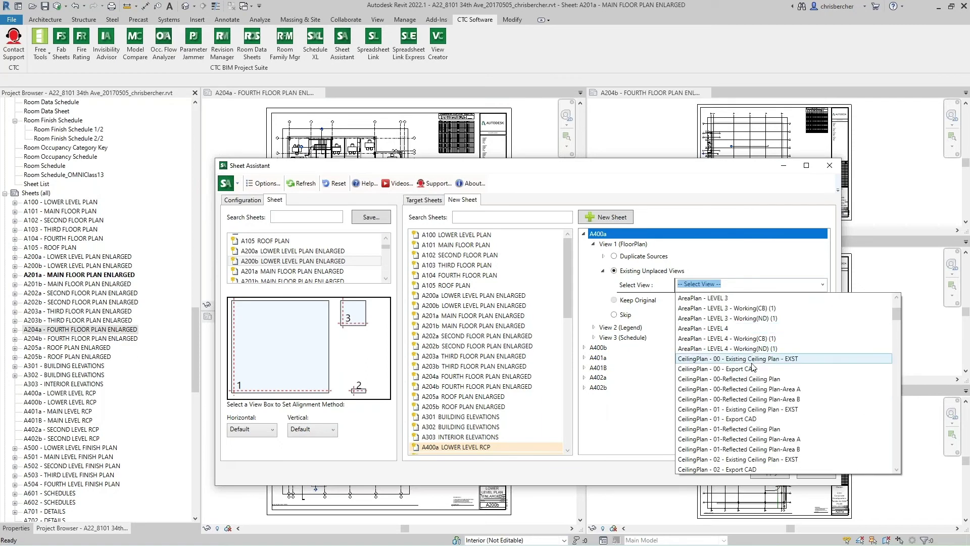
left_click(753, 389)
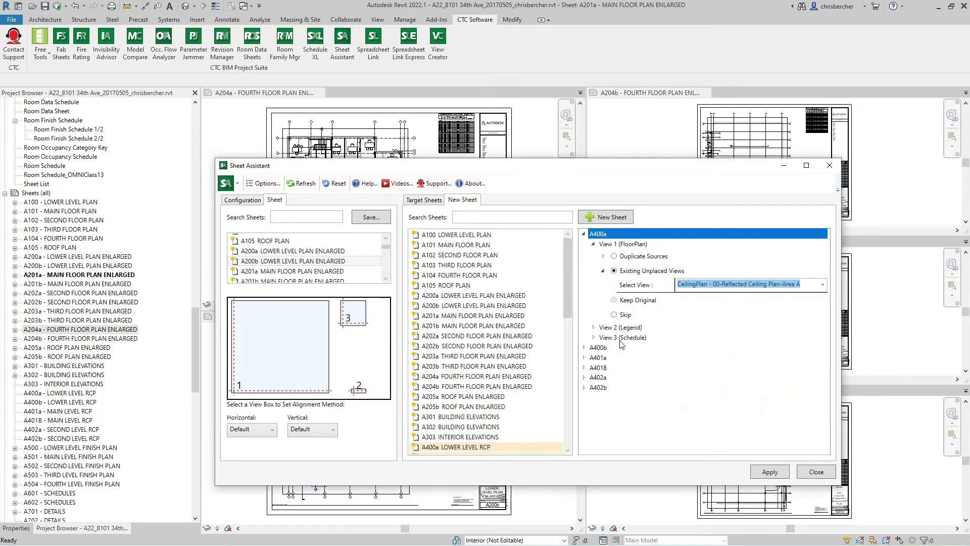
- Keep the original legend for View 2 of sheet A400a and fill View 3 with the existing unplaced Schedule - Lighting Fixture Schedule
left_click(594, 328)
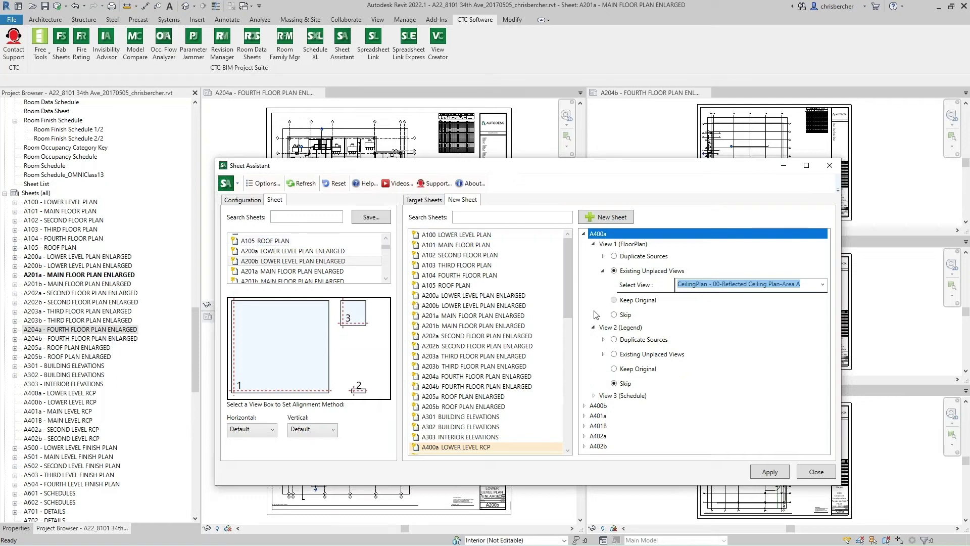
left_click(615, 369)
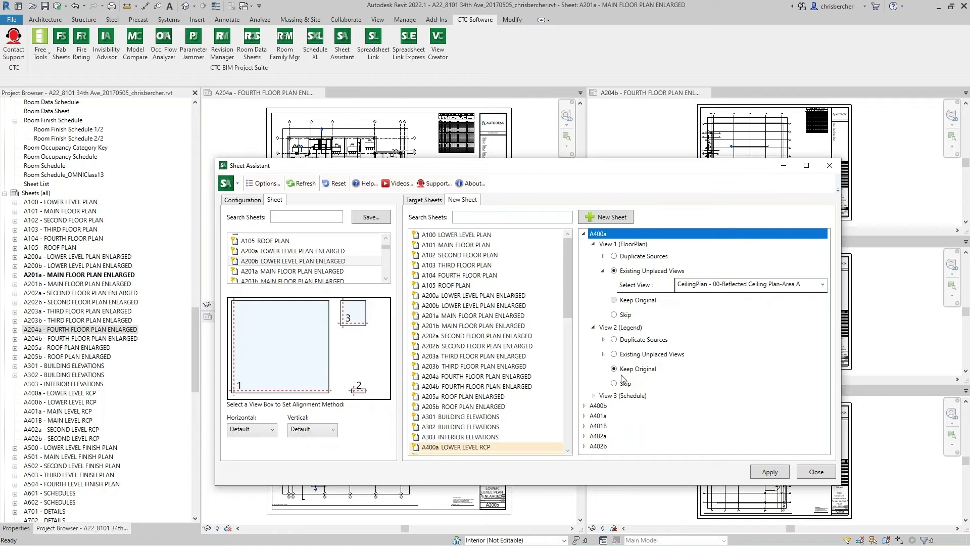
left_click(594, 397)
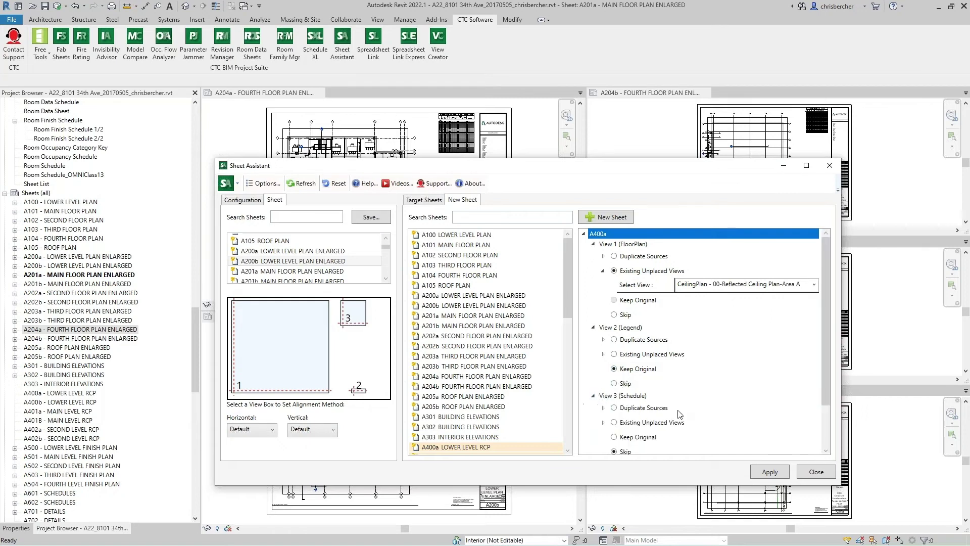
scroll(658, 413, "down", 2)
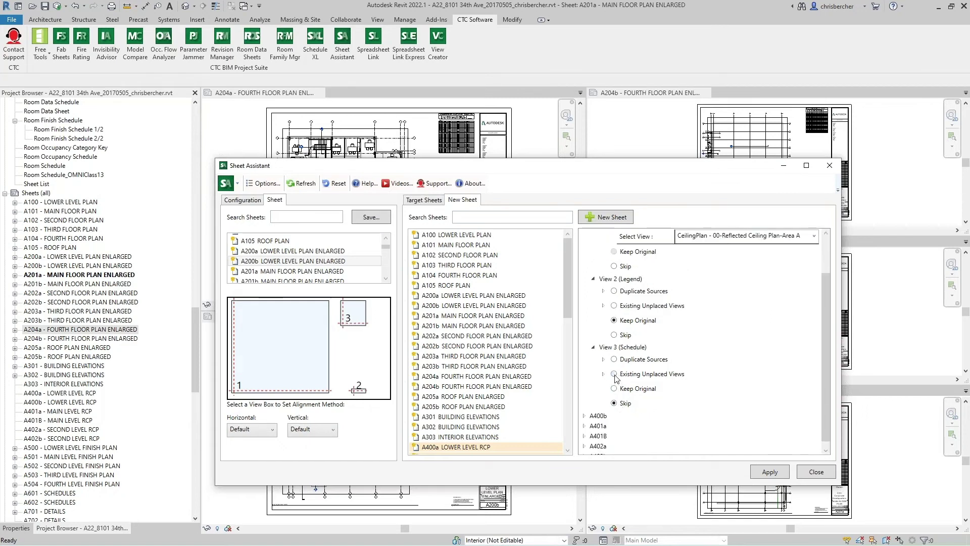
left_click(605, 376)
left_click(815, 389)
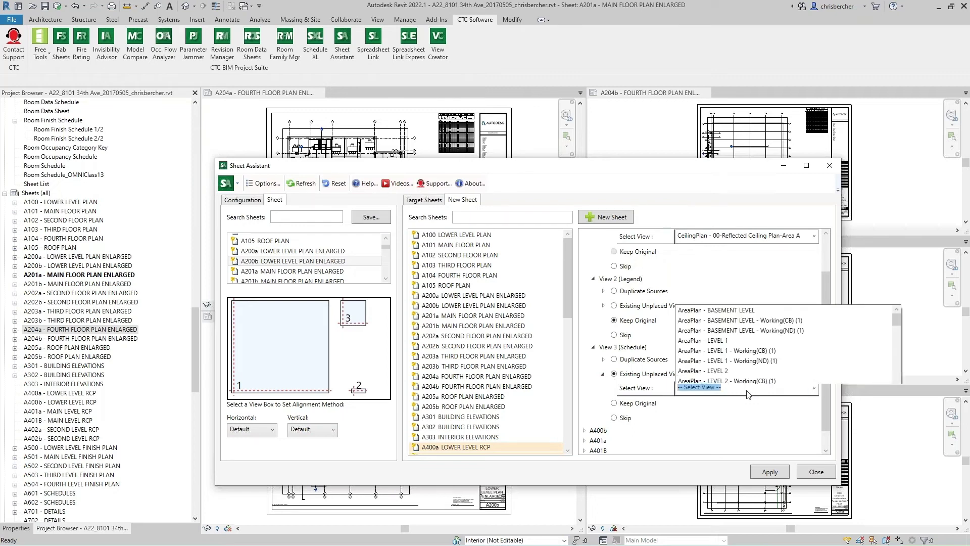
scroll(746, 317, "down", 15)
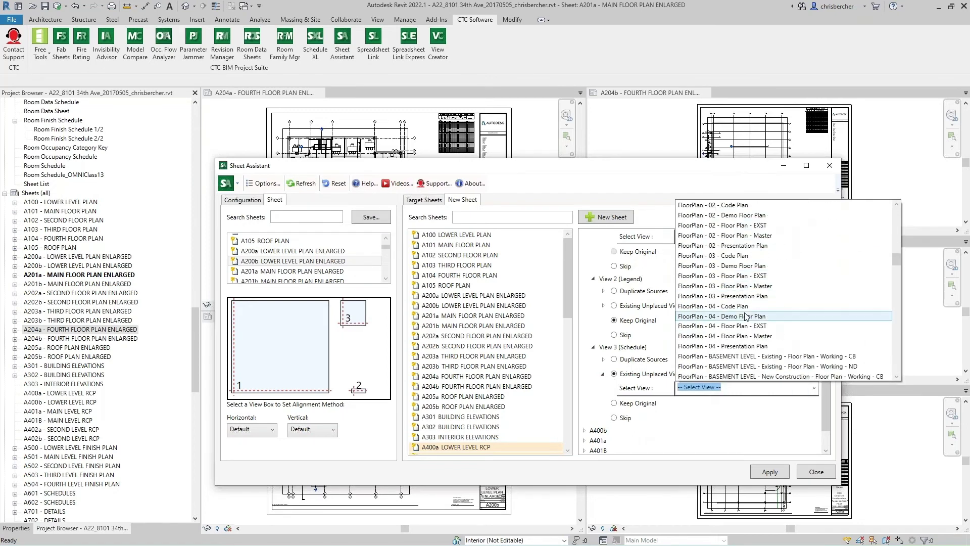
scroll(746, 317, "down", 8)
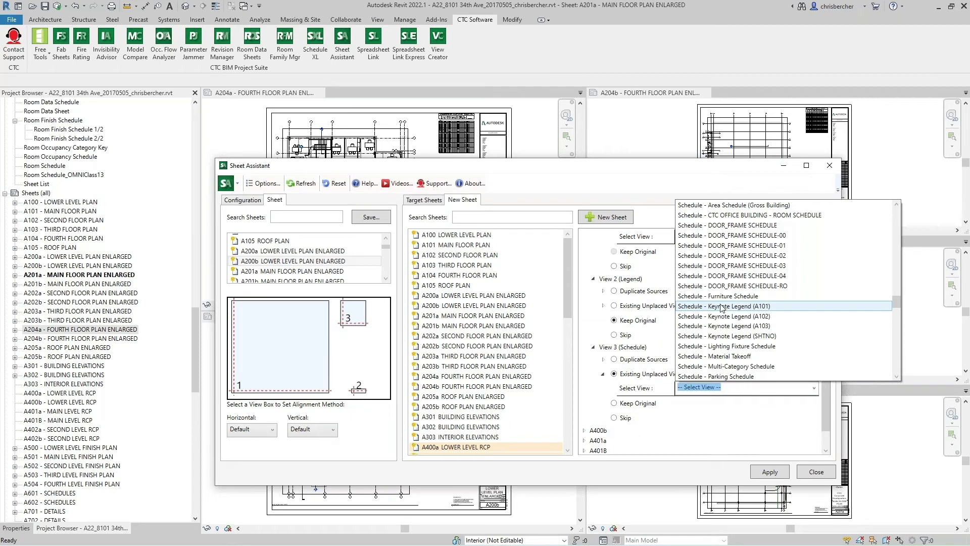
left_click(734, 346)
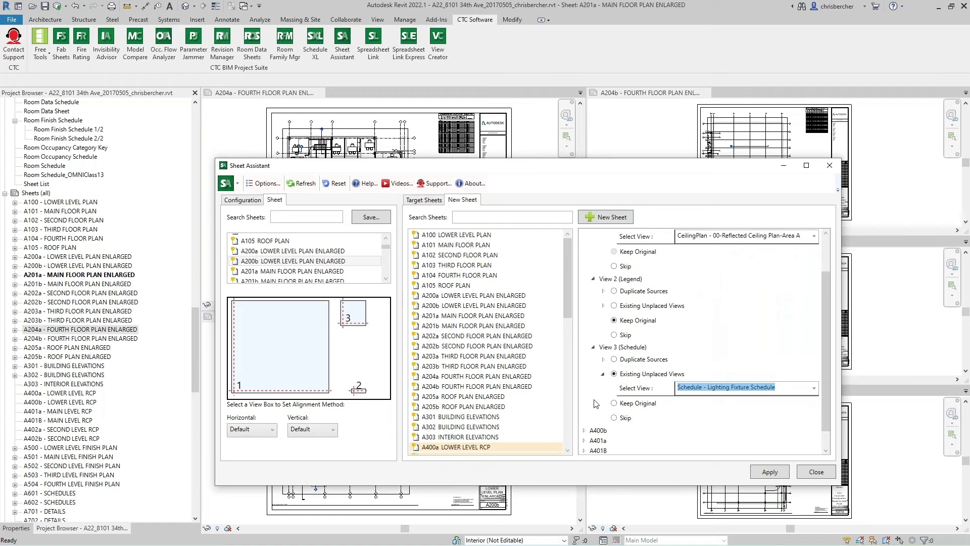
- Fill View 1 of sheet A400b with the existing unplaced view CeilingPlan - 00-Reflected Ceiling Plan-Area B
scroll(593, 432, "down", 1)
scroll(592, 430, "up", 1)
scroll(592, 429, "down", 1)
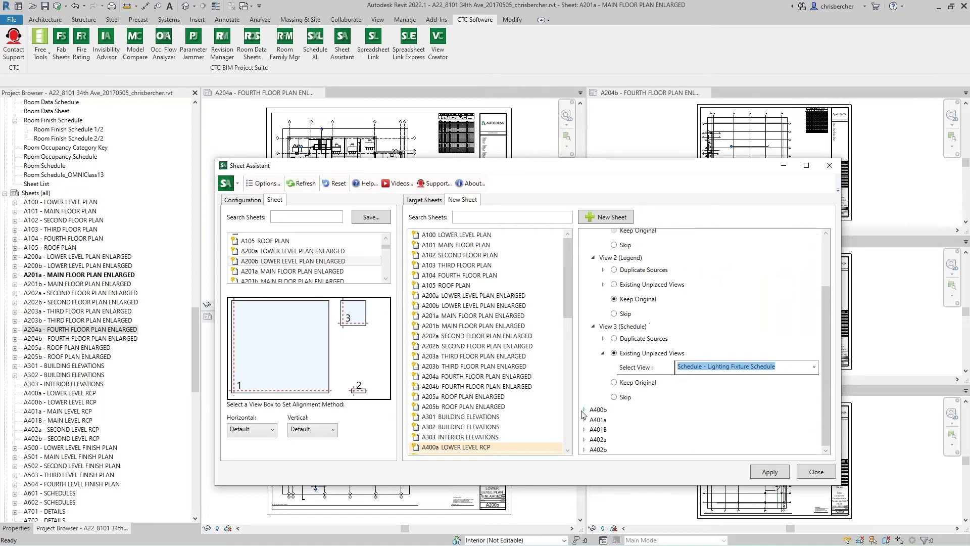
left_click(584, 410)
scroll(584, 410, "down", 1)
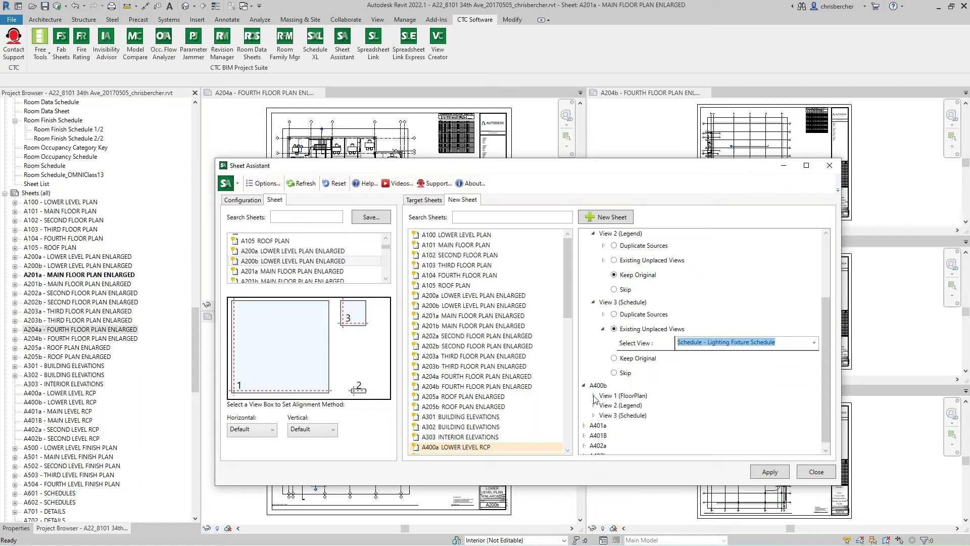
left_click(595, 395)
left_click(614, 422)
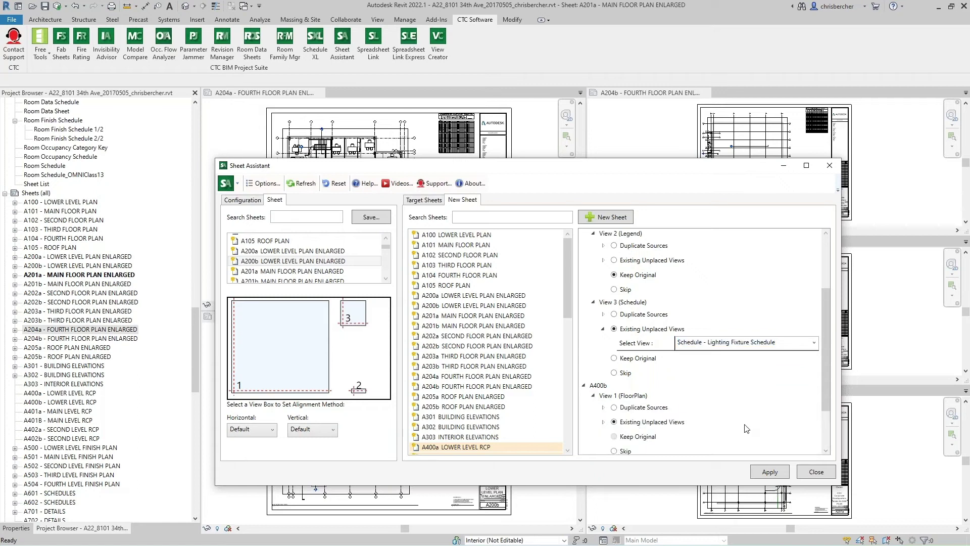
left_click(603, 422)
scroll(604, 427, "down", 1)
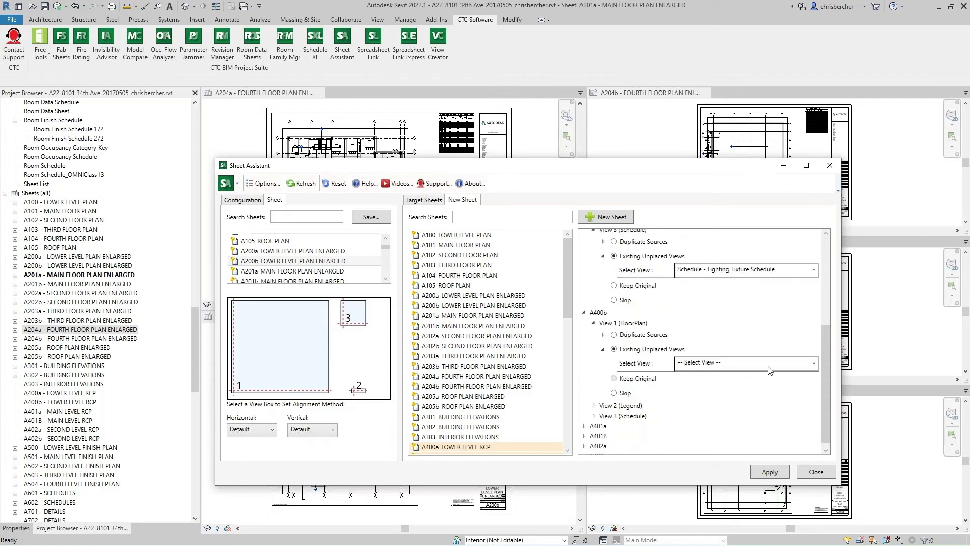
left_click(814, 364)
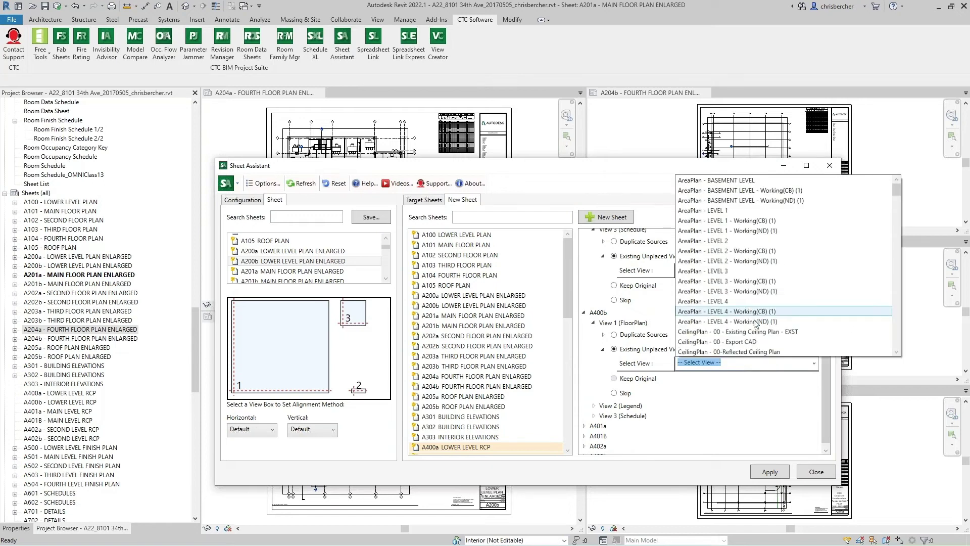
left_click(761, 342)
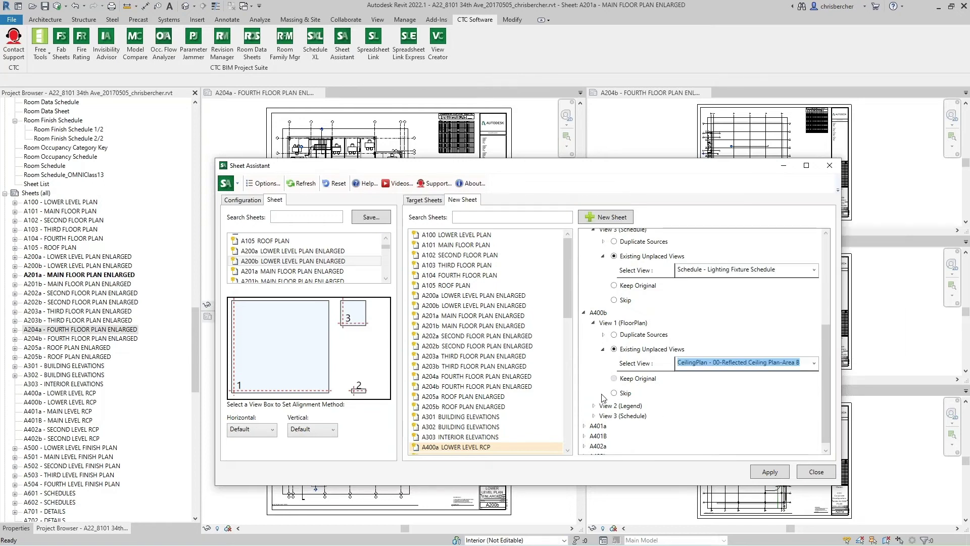
- Keep the original legend for View 2 of sheet A400b and assign Schedule - Lighting Fixture Schedule to View 3 as an existing unplaced view
left_click(595, 406)
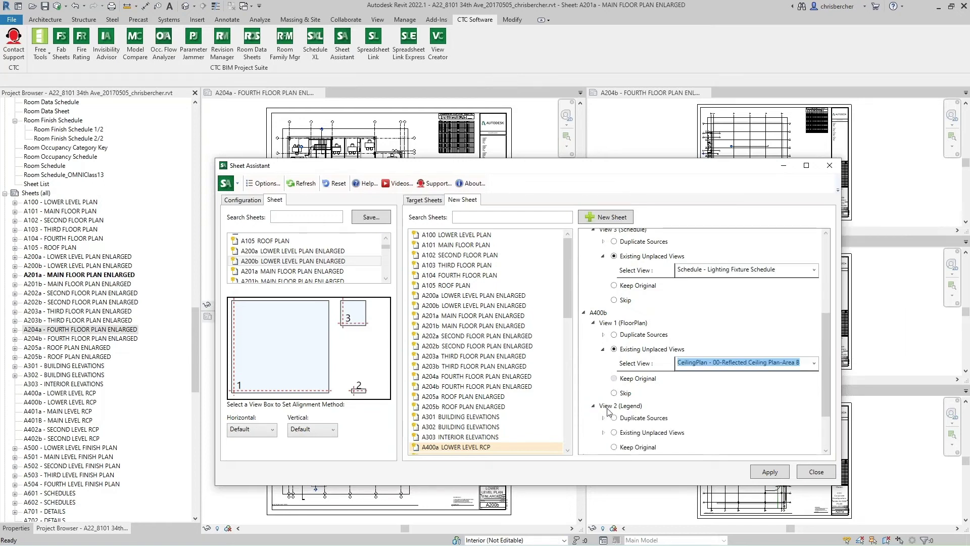
left_click(614, 447)
scroll(606, 427, "down", 2)
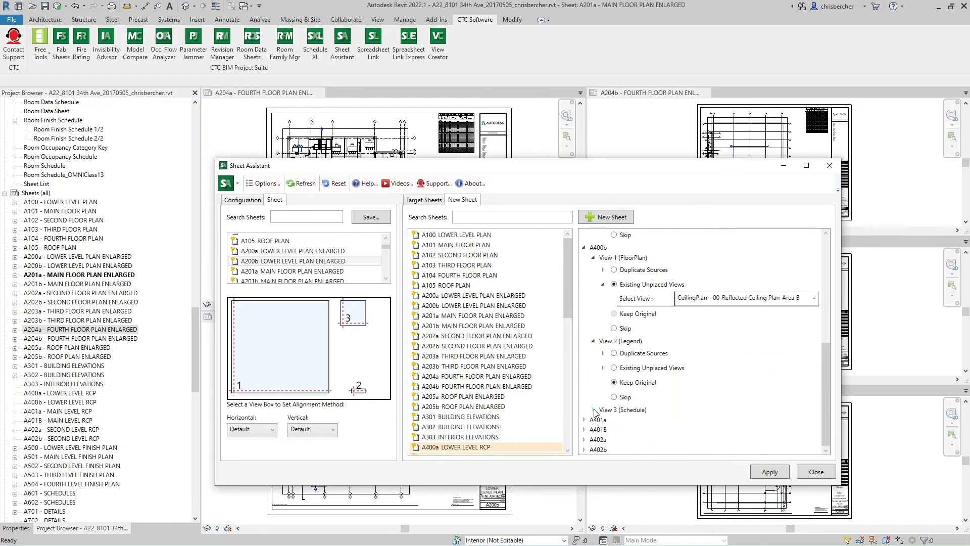
left_click(595, 410)
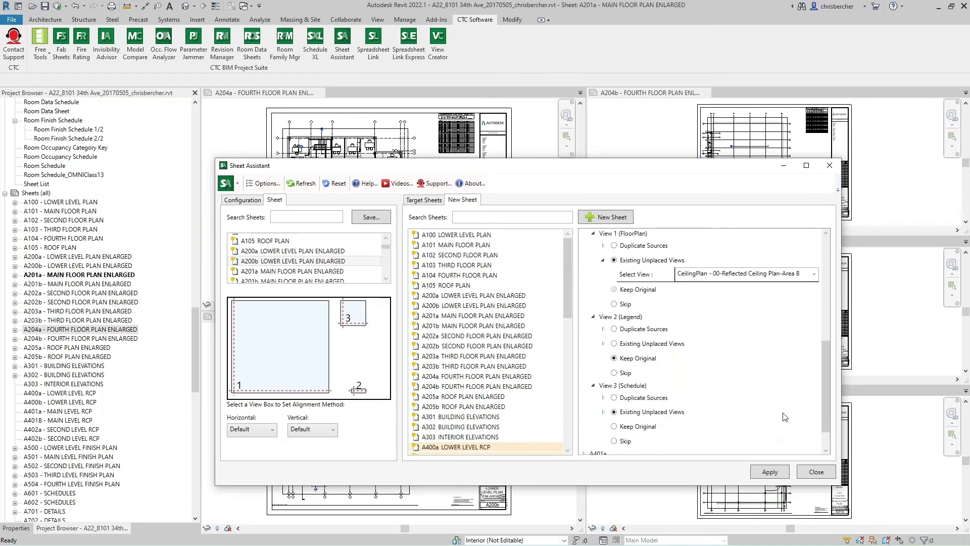
left_click(604, 412)
left_click(731, 427)
scroll(732, 428, "down", 1)
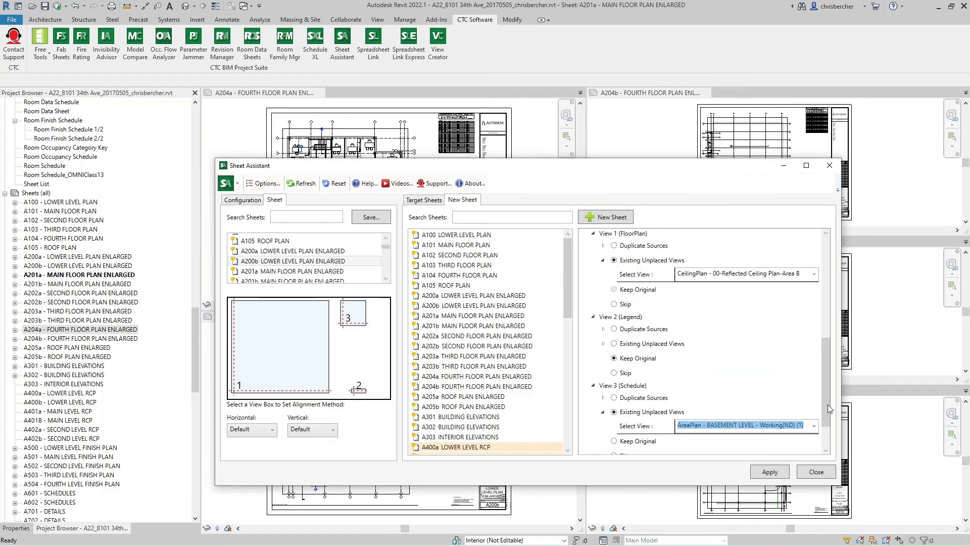
left_click(813, 425)
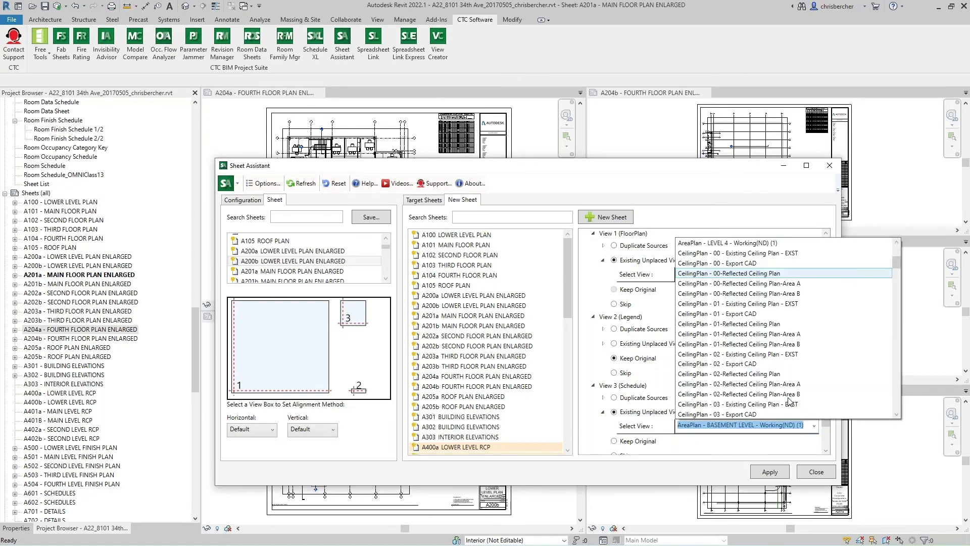
scroll(787, 397, "down", 15)
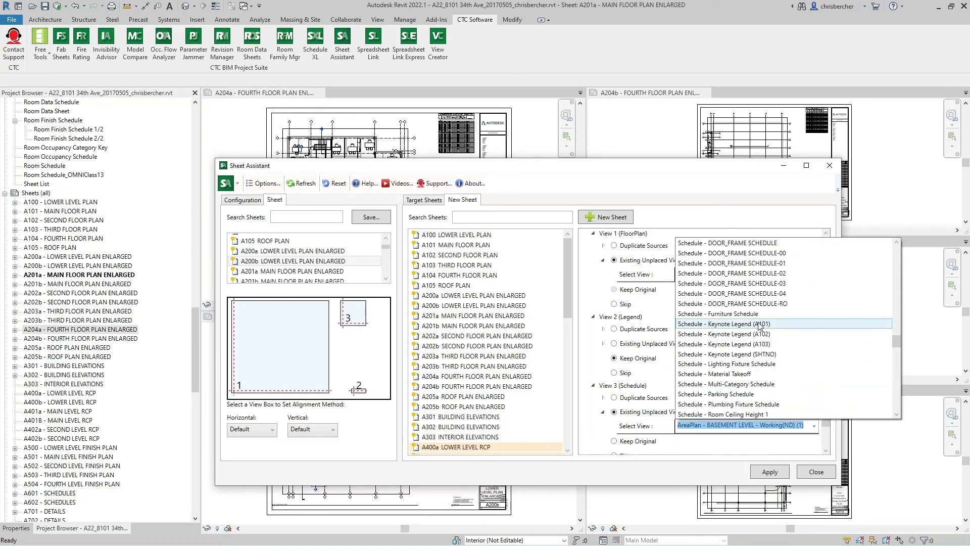
left_click(755, 364)
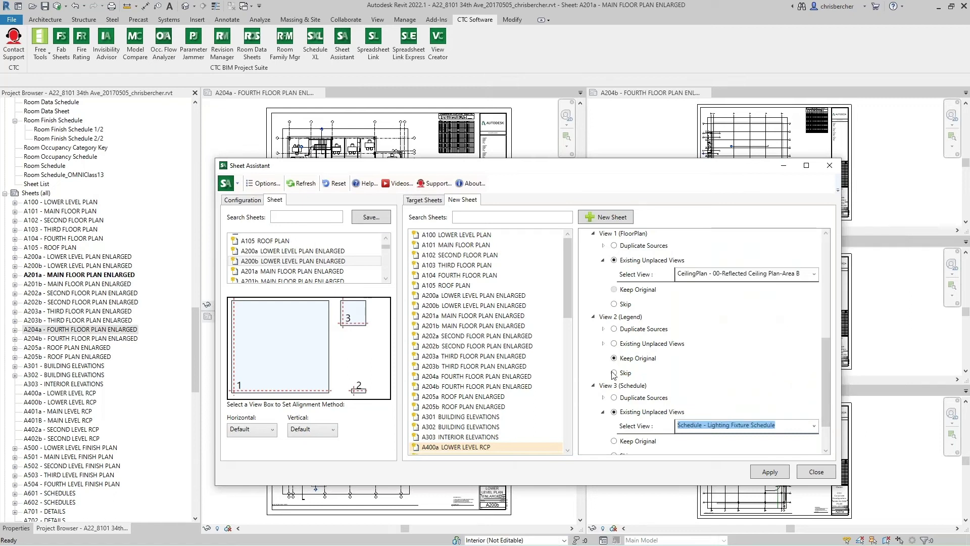
- Fill View 1 of sheet A401a with the existing unplaced view CeilingPlan - 01-Reflected Ceiling Plan-Area A
scroll(587, 404, "down", 2)
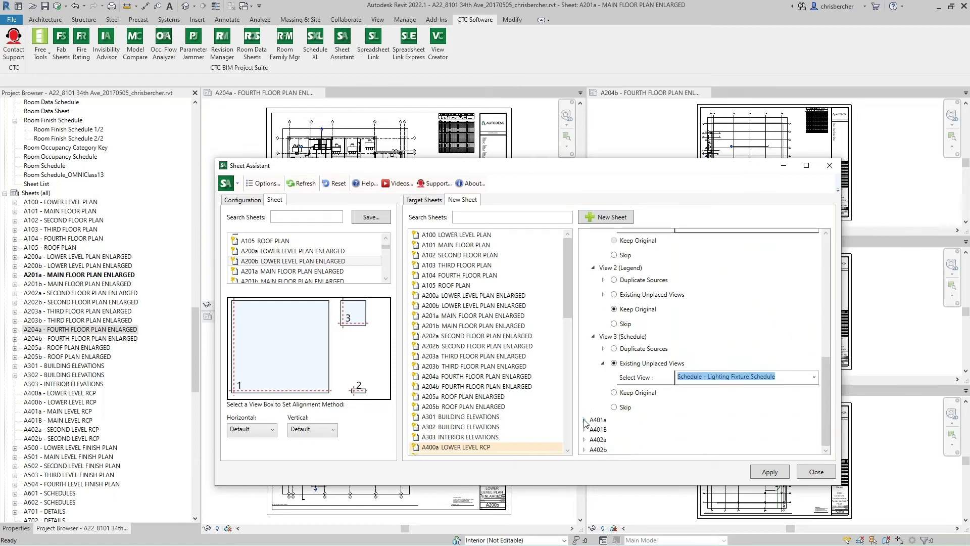
left_click(585, 420)
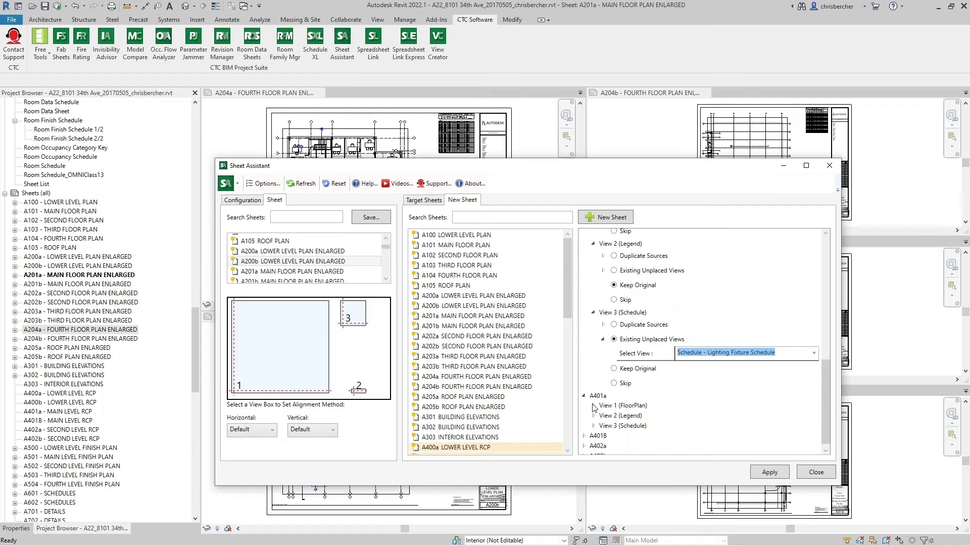
left_click(594, 405)
left_click(614, 432)
scroll(661, 439, "down", 3)
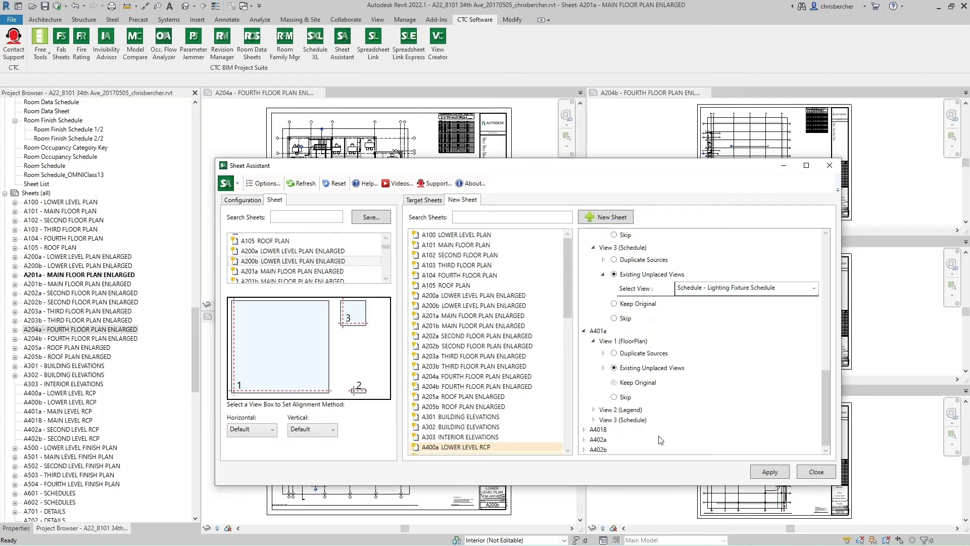
left_click(604, 369)
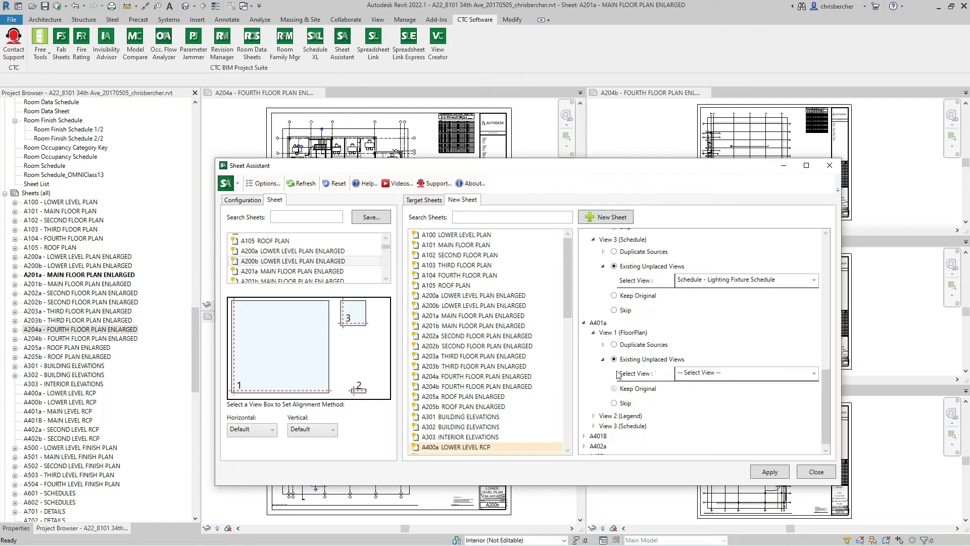
left_click(814, 373)
scroll(778, 339, "down", 5)
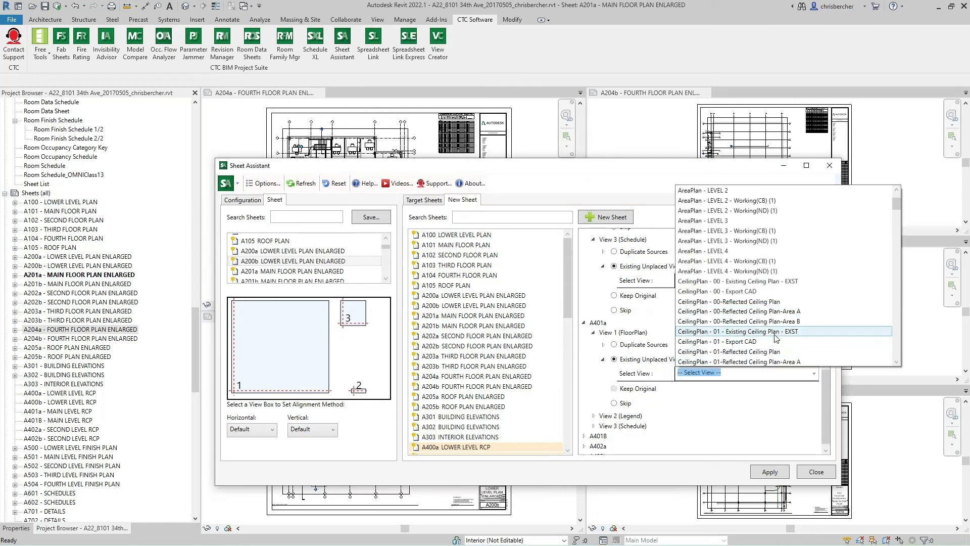
left_click(775, 333)
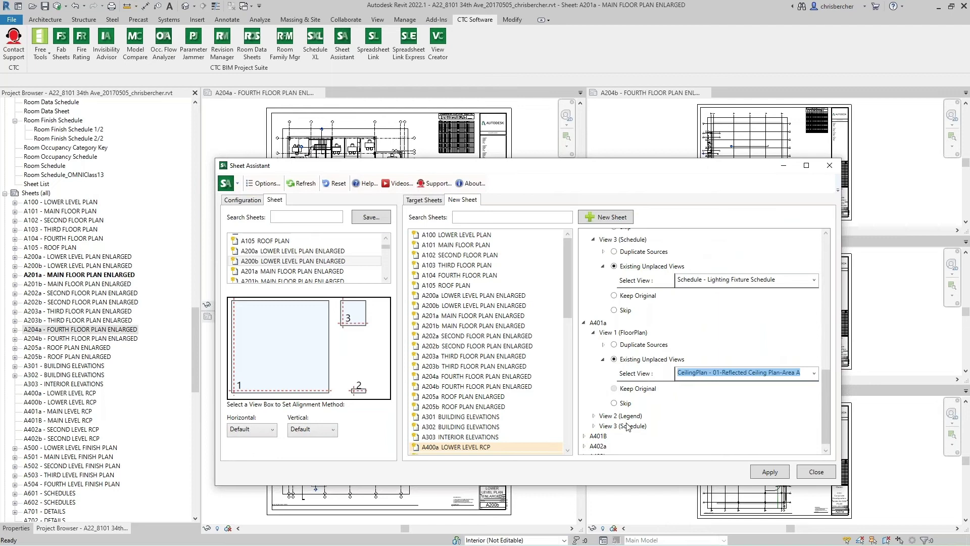
- Set View 2 of sheet A401a to keep the original legend and View 3 to the existing unplaced Schedule - Lighting Fixture Schedule
left_click(595, 416)
scroll(614, 440, "down", 2)
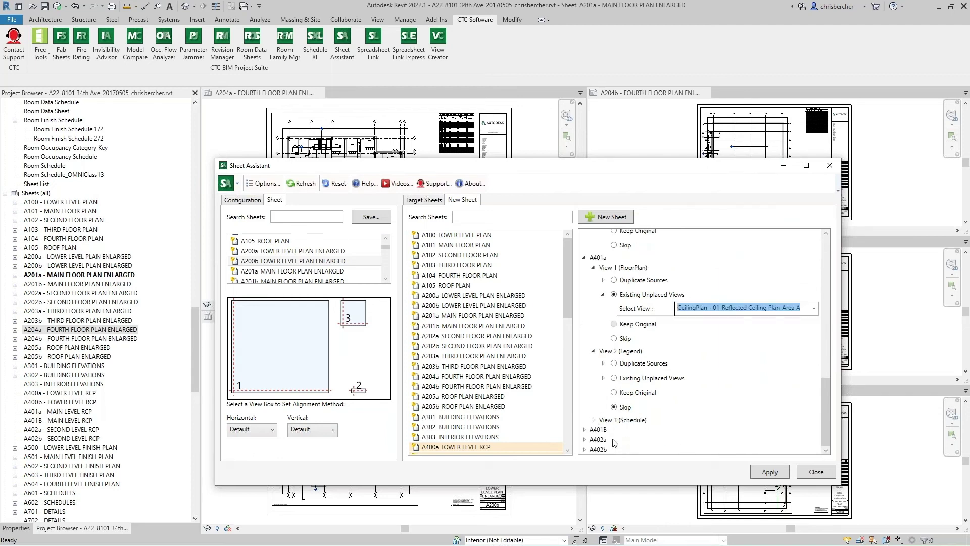
left_click(614, 393)
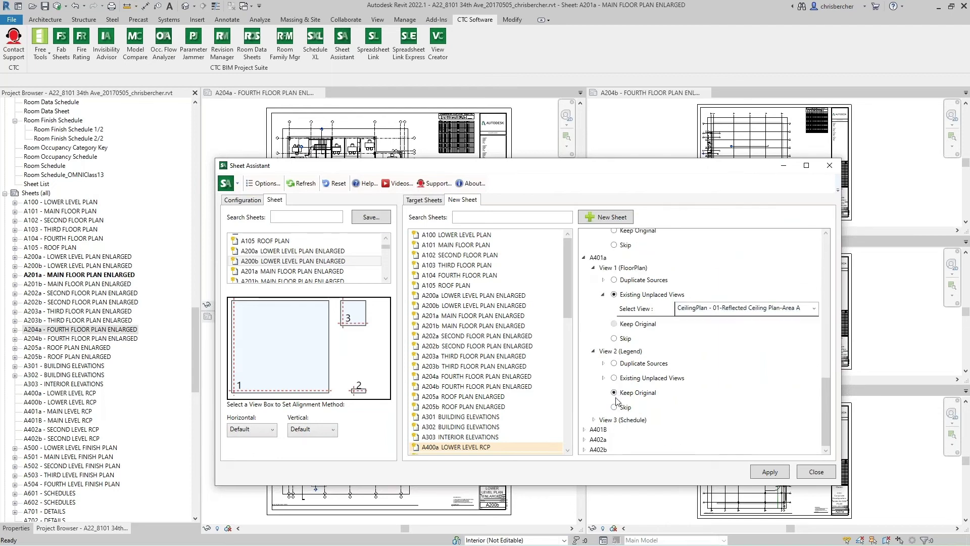
left_click(593, 420)
scroll(603, 432, "down", 2)
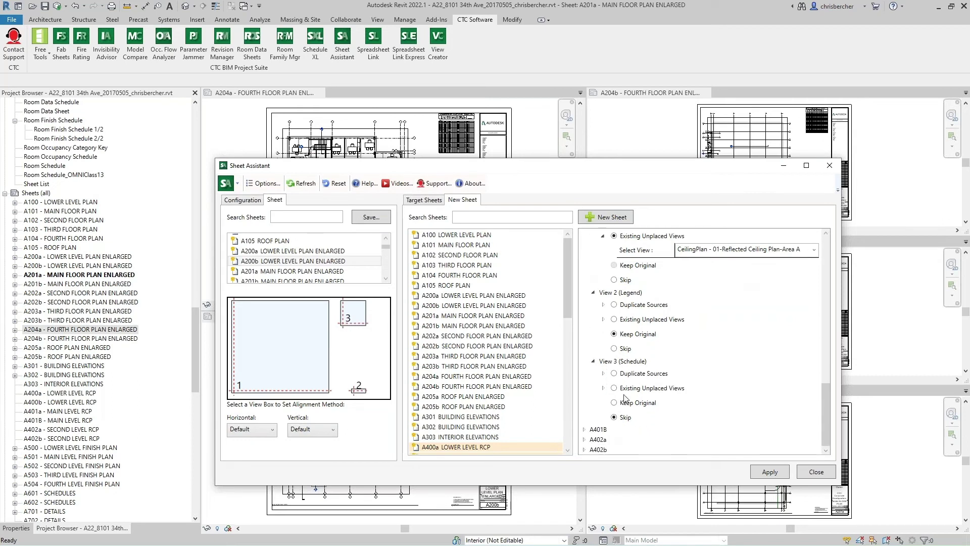
left_click(613, 388)
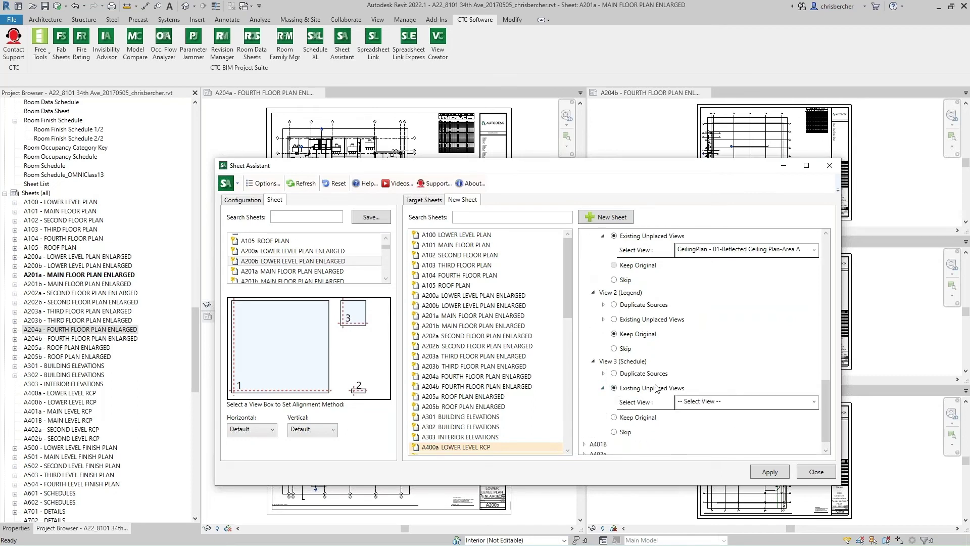
left_click(813, 401)
scroll(743, 324, "down", 5)
scroll(743, 323, "down", 15)
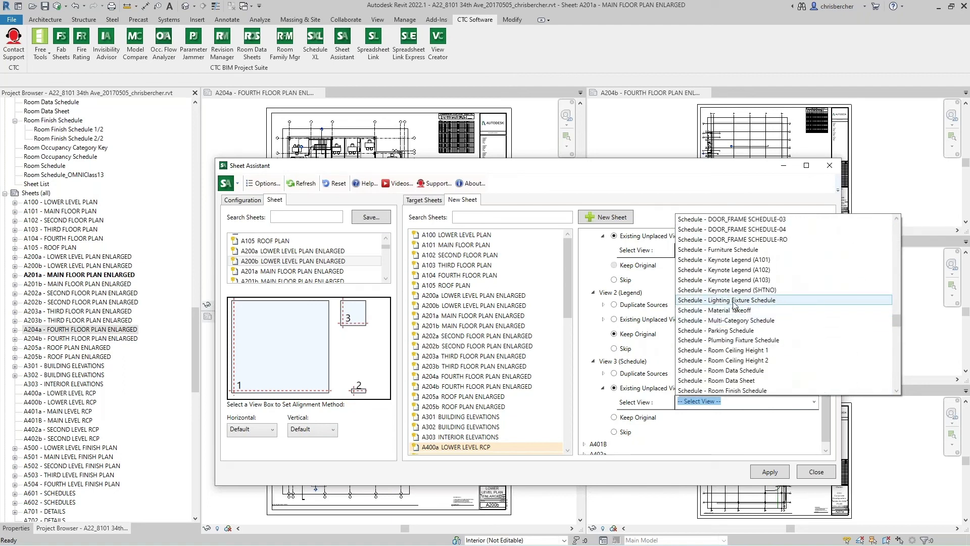
left_click(733, 300)
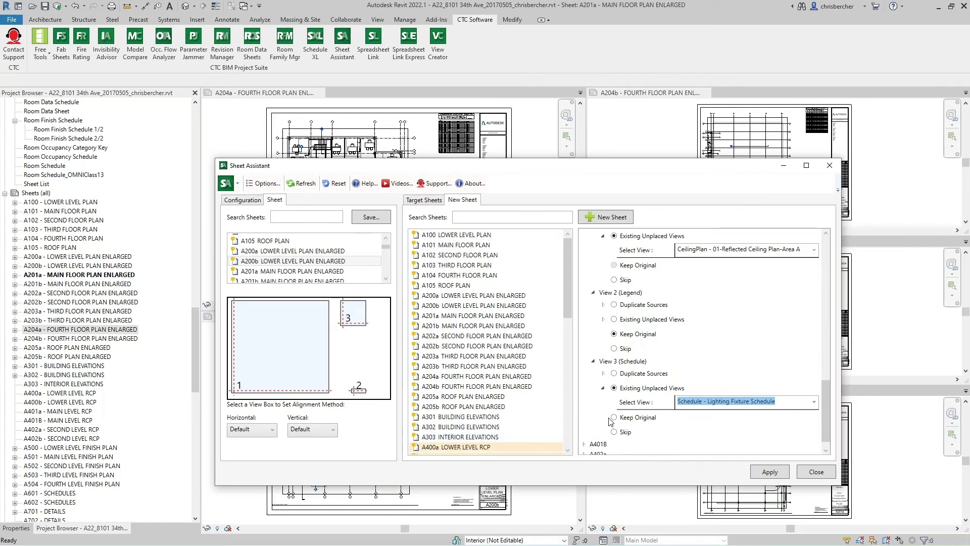
scroll(720, 356, "down", 5)
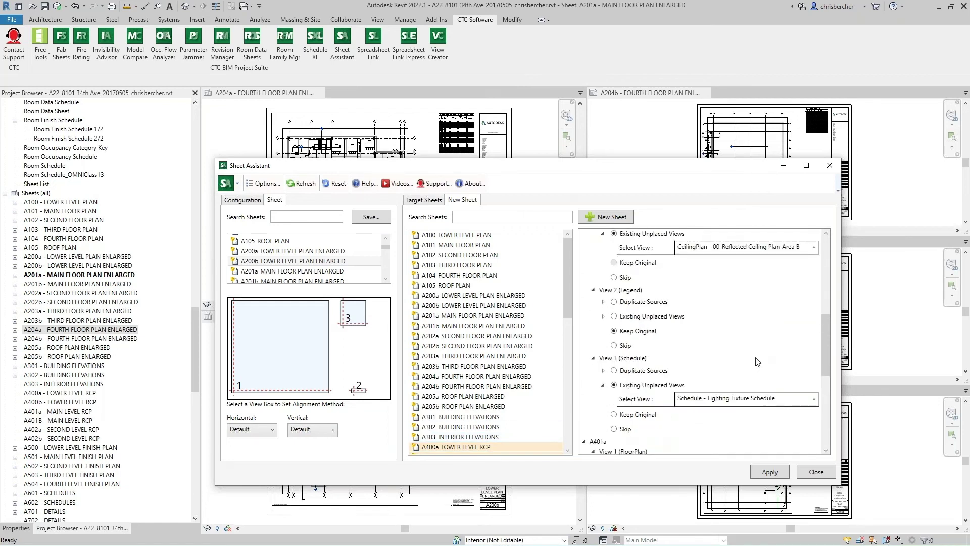
scroll(756, 361, "down", 8)
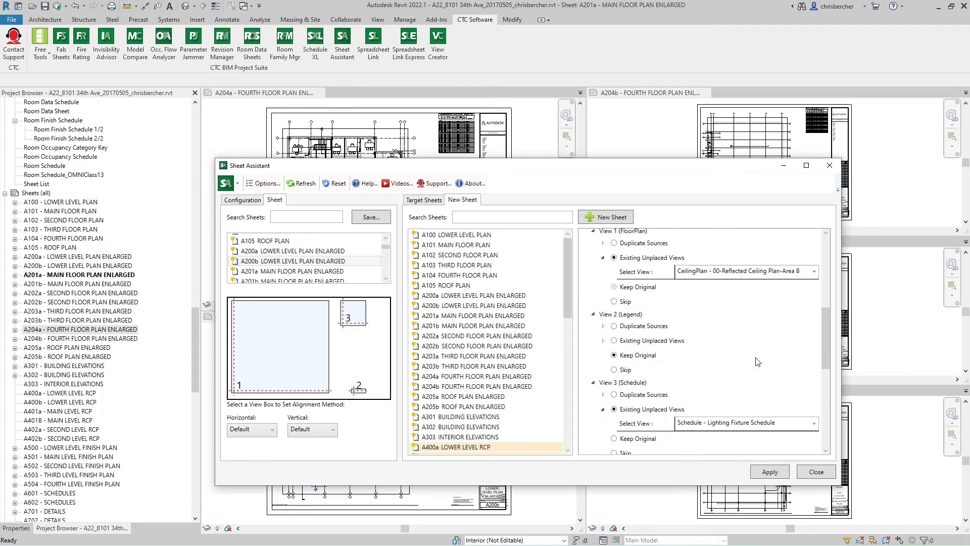
- Apply the view assignments for sheets A400a, A400b and A401a, and clear the Sheet Assistant away from the drawing views
scroll(756, 364, "down", 4)
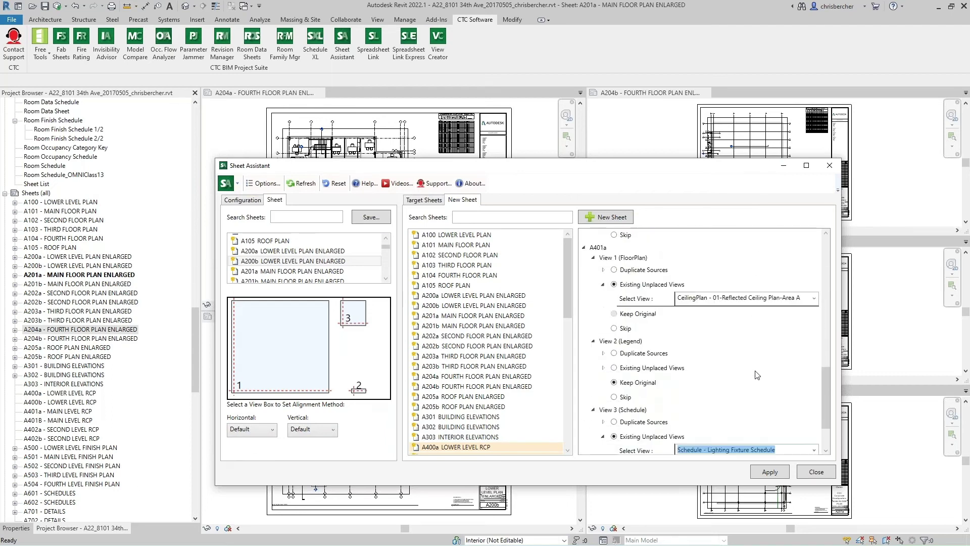
left_click(767, 475)
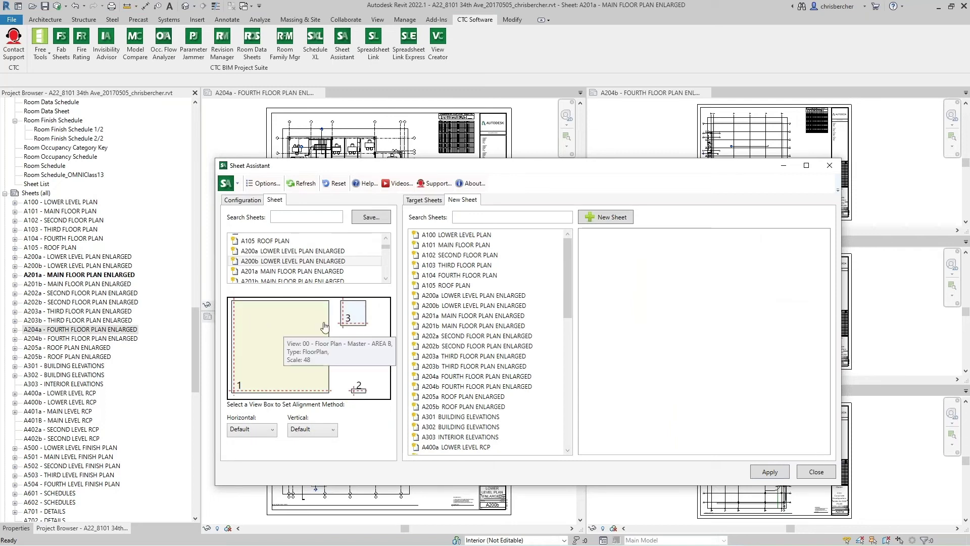
left_click_drag(655, 163, 964, 193)
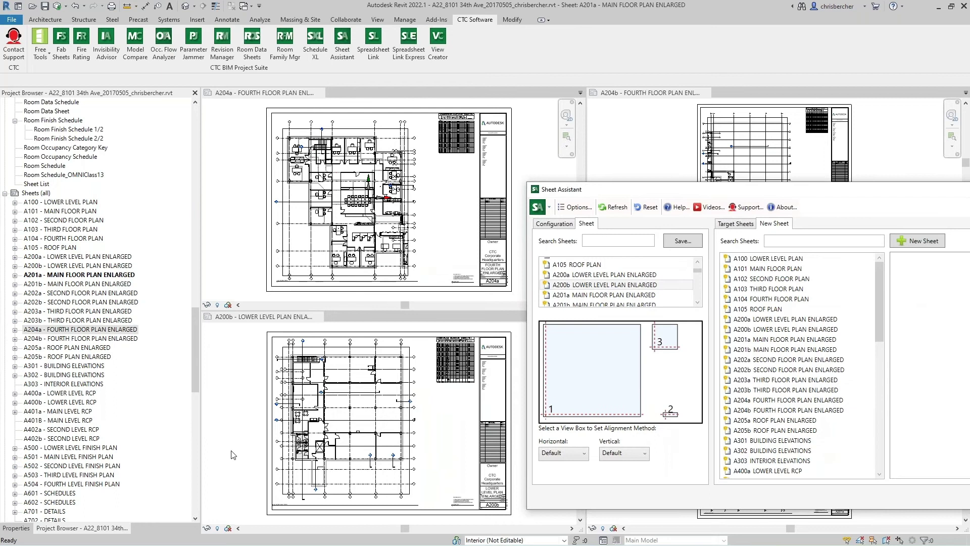
- Arrange the view windows as tabs and open sheets A400a, A400b and A401a to inspect the placed ceiling plans
left_click(76, 393)
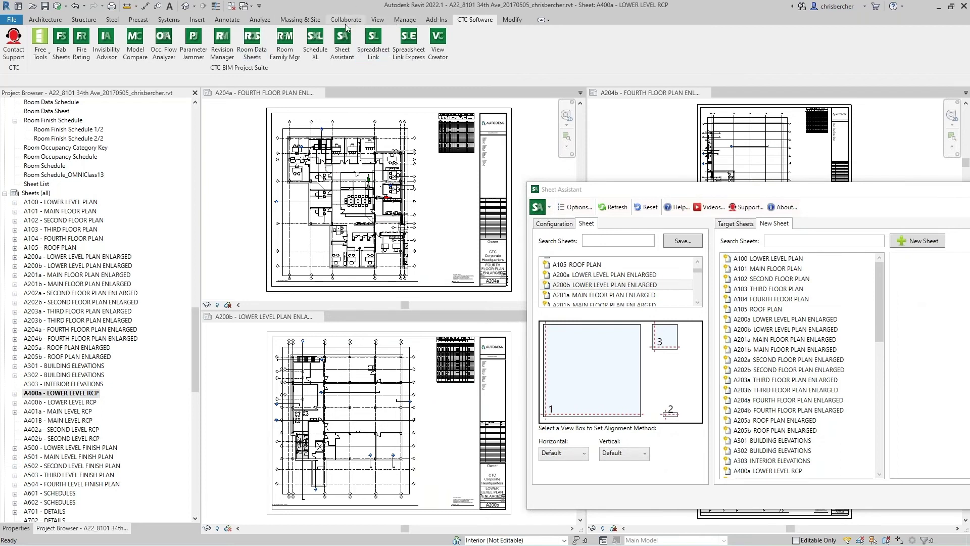
left_click(378, 19)
left_click(859, 45)
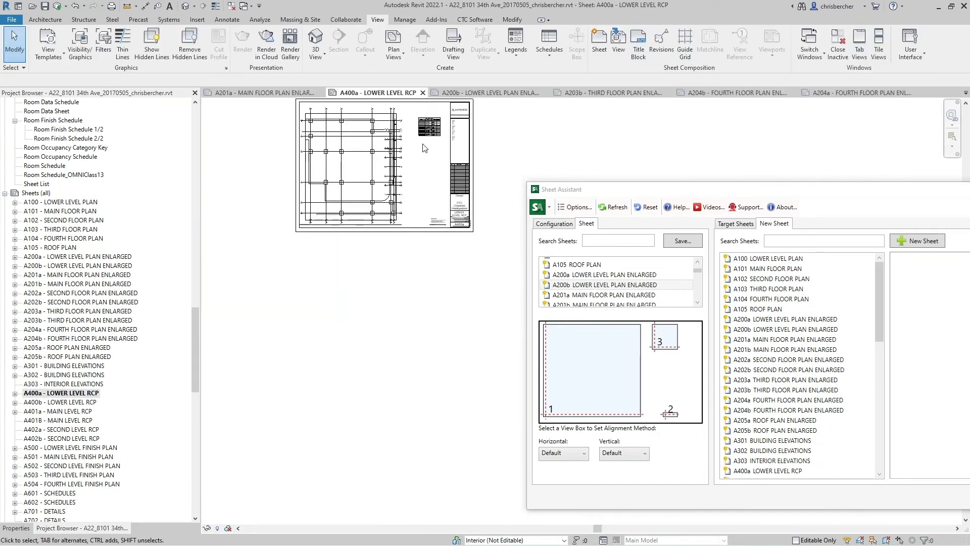
middle_click_drag(420, 290, 509, 385)
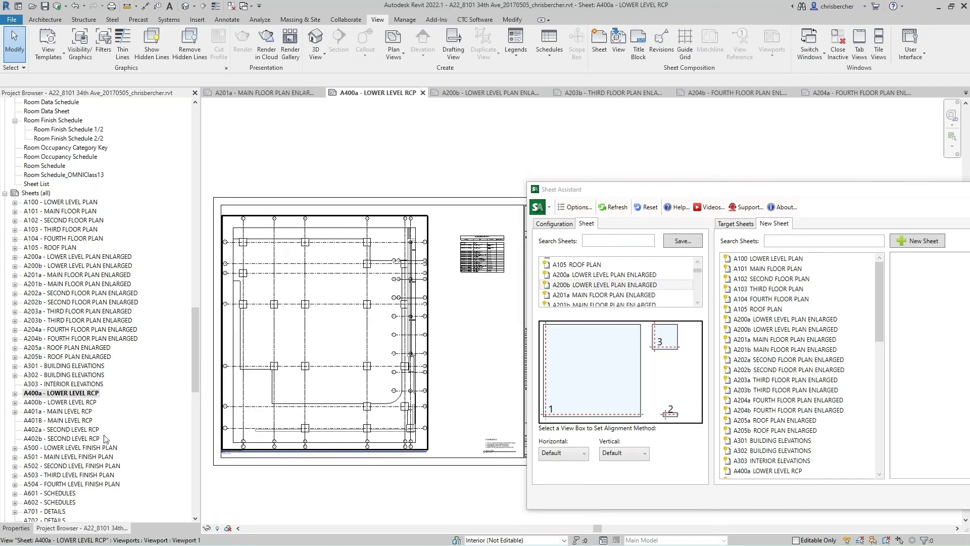
double_click(74, 404)
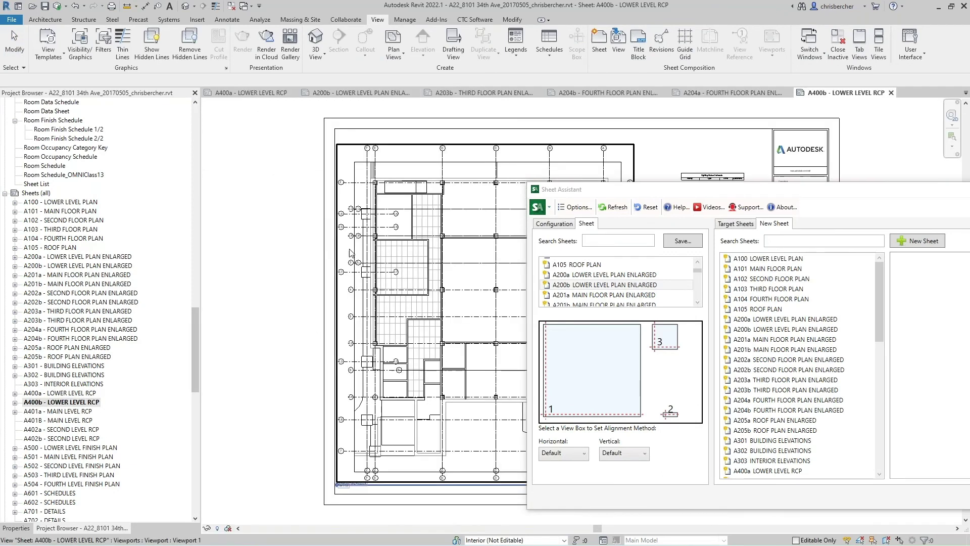
double_click(60, 411)
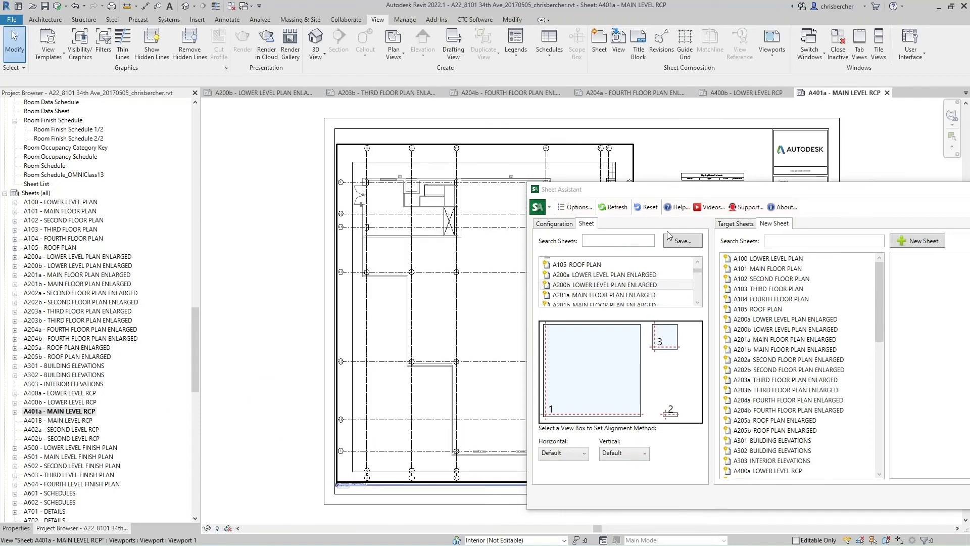
- Compare the lighting fixture schedule's position on sheet A401a with the view boxes of source sheet A200b
left_click_drag(711, 198, 447, 154)
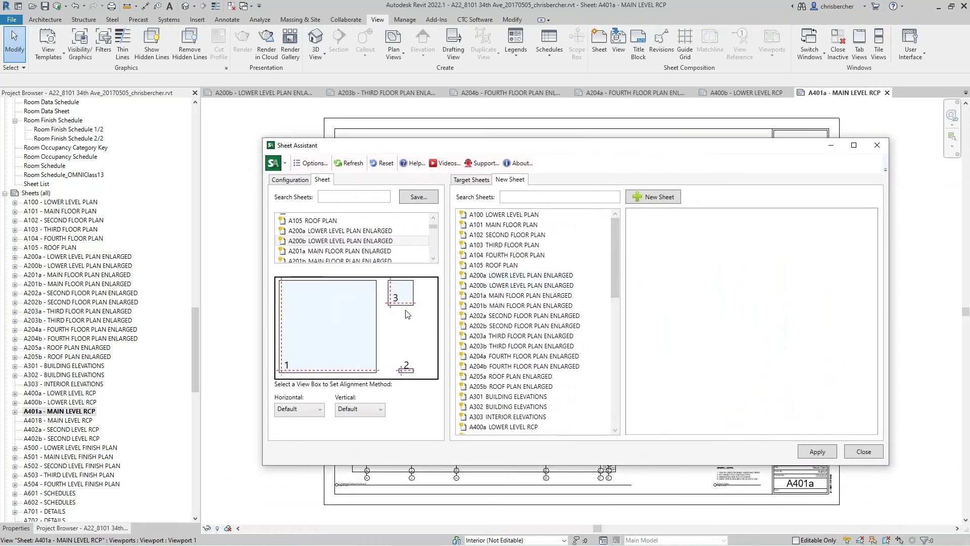
left_click_drag(561, 150, 622, 213)
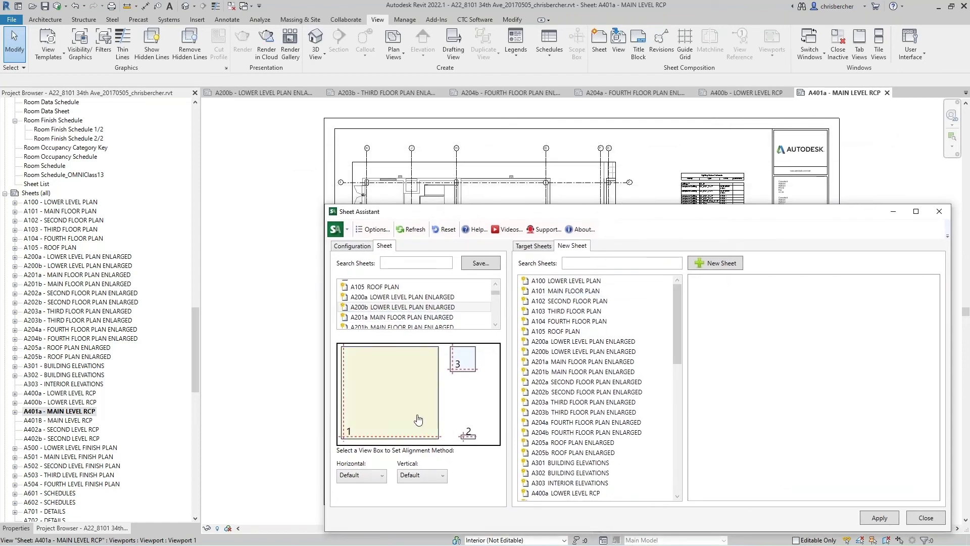
left_click(435, 306)
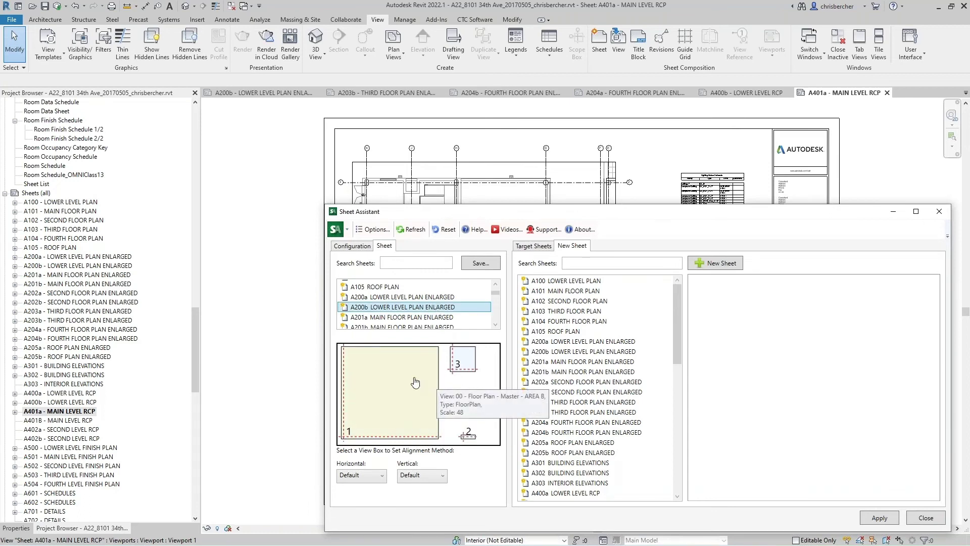
left_click_drag(702, 215, 699, 325)
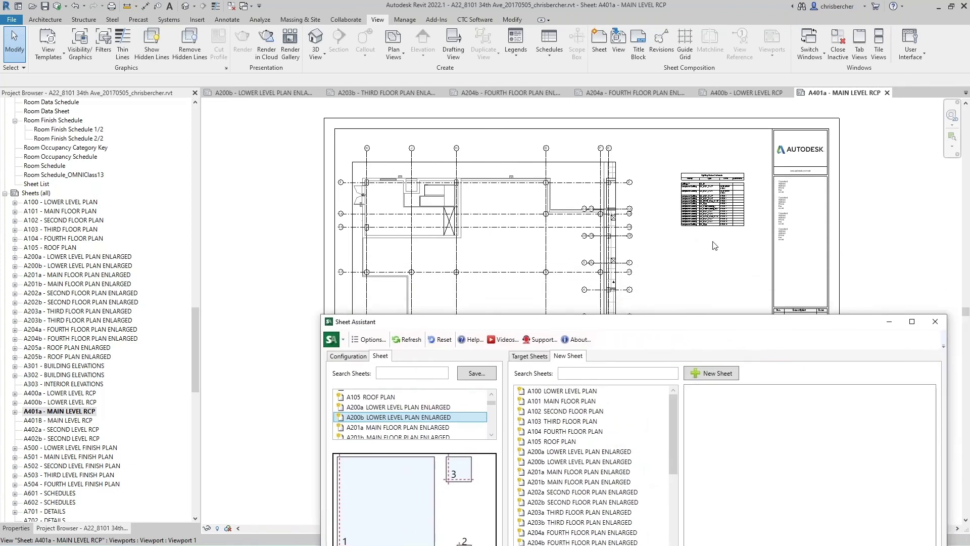
left_click(692, 284)
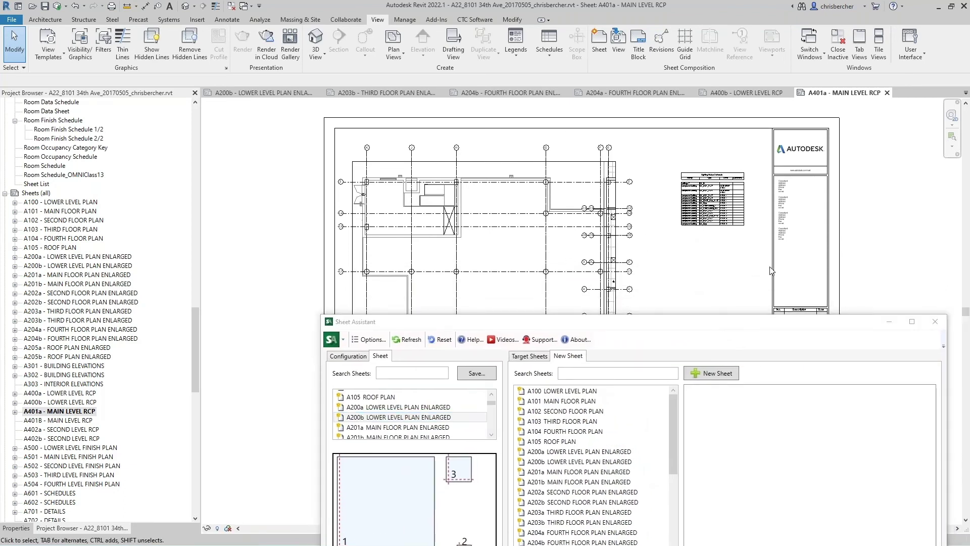
middle_click_drag(770, 268, 556, 257)
left_click_drag(592, 323, 803, 136)
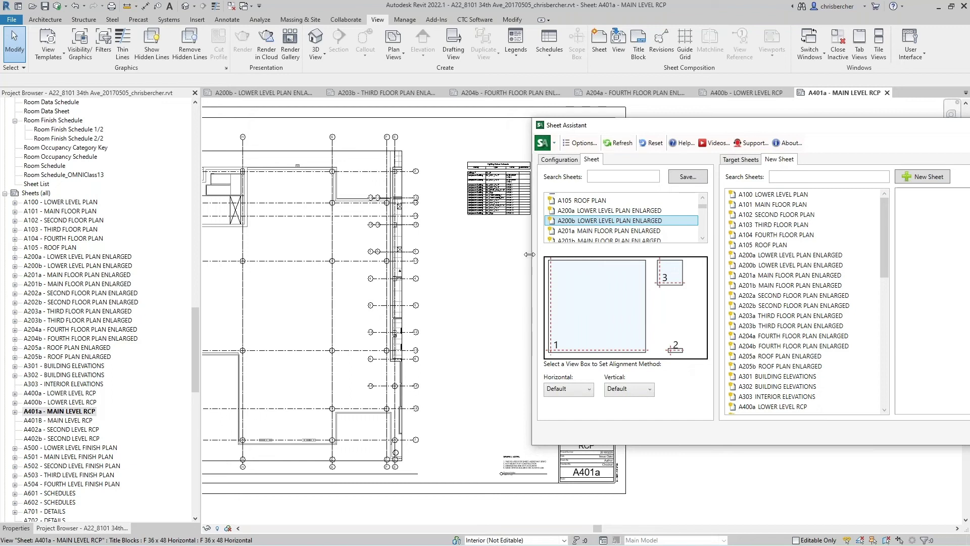
left_click(501, 258)
scroll(505, 268, "down", 2)
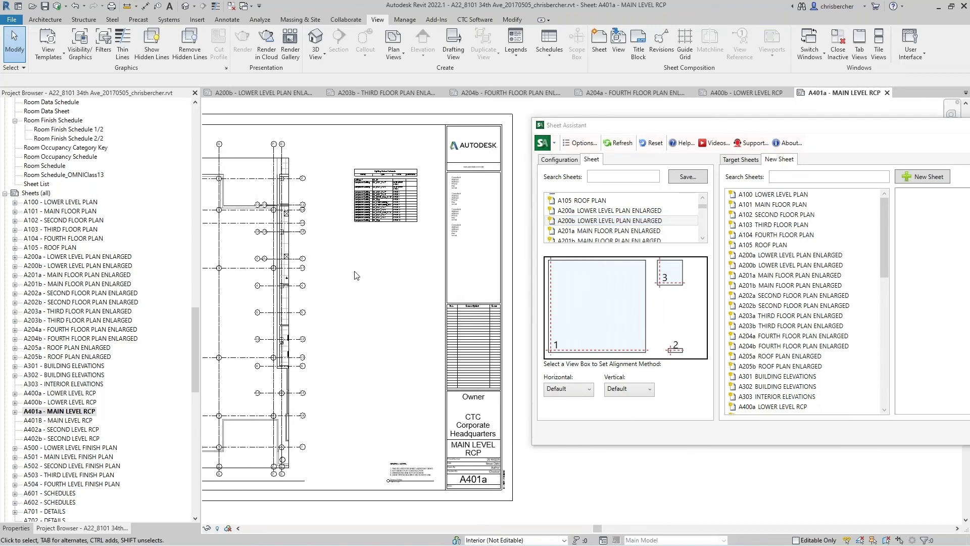
- Set the alignment of the schedule box, View 3, to Right horizontally and Top vertically
left_click(672, 284)
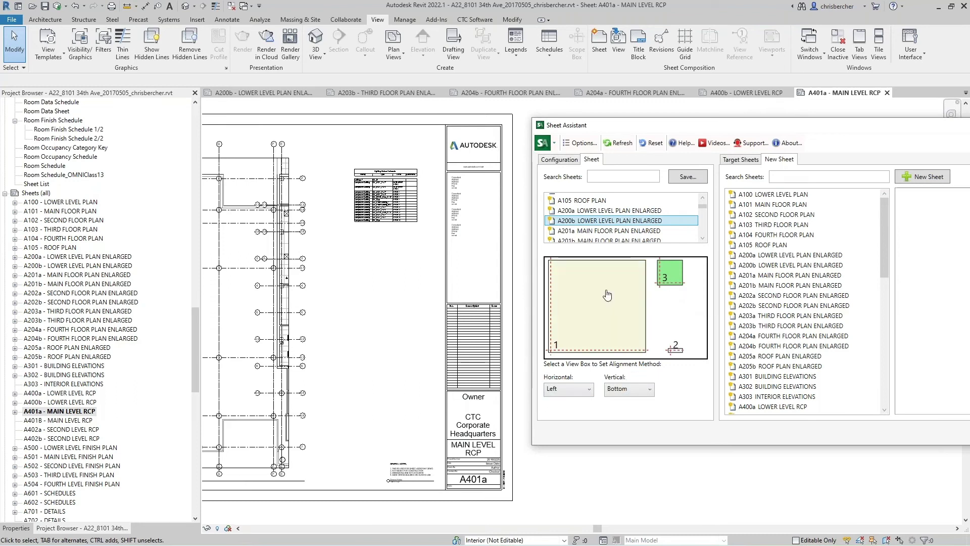
left_click(616, 394)
left_click(652, 403)
left_click(582, 392)
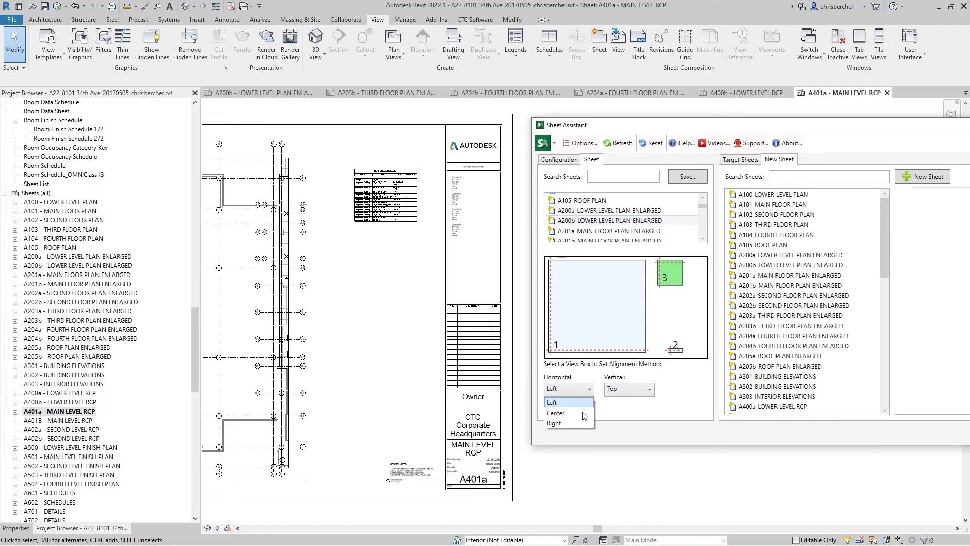
- Set the horizontal alignment of the legend box, View 2, to Right
left_click(674, 349)
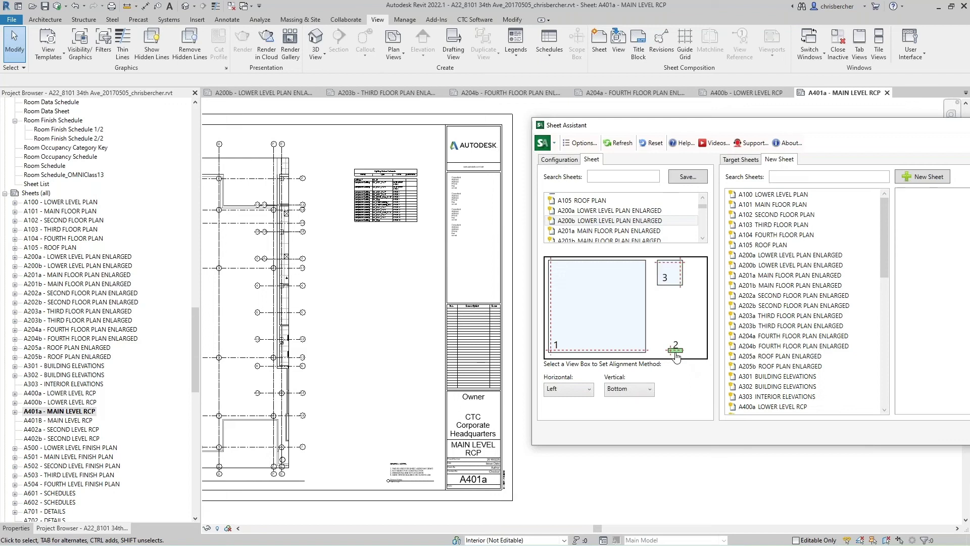
left_click(576, 389)
left_click(556, 423)
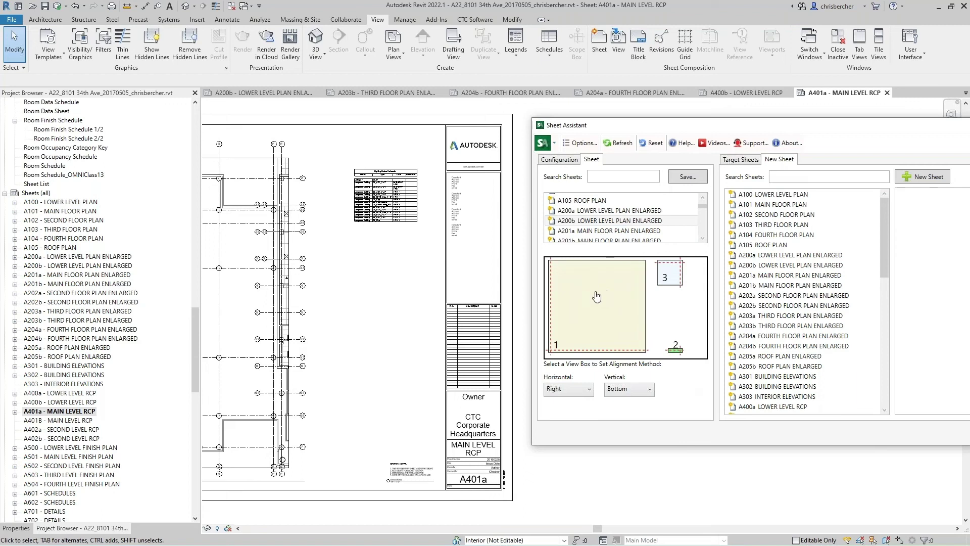
- Extend the target sheets from A400a, A401a and A400b to all sheets and apply the updated view alignment
left_click_drag(818, 127, 773, 125)
left_click(698, 158)
scroll(774, 267, "down", 2)
left_click(733, 332)
left_click(733, 354, "ctrl")
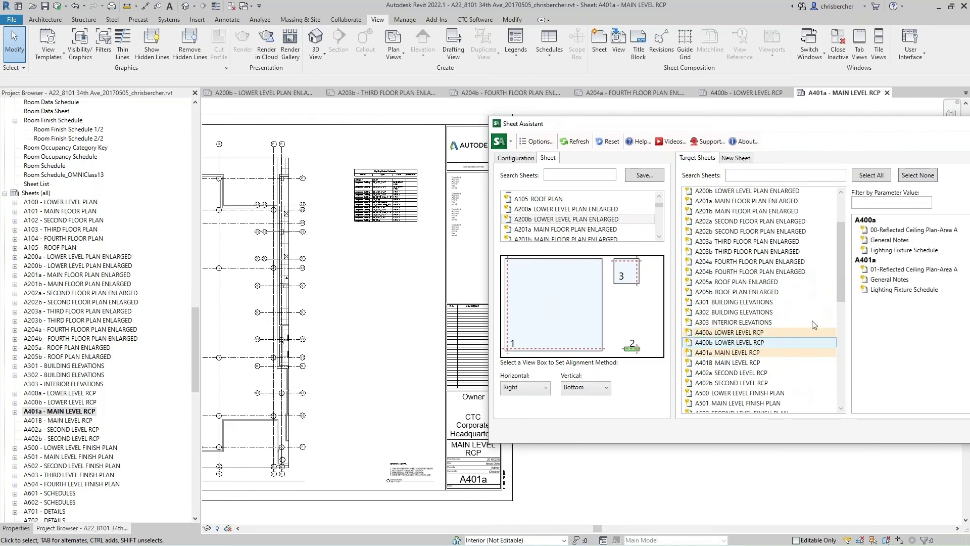
left_click(735, 342, "ctrl")
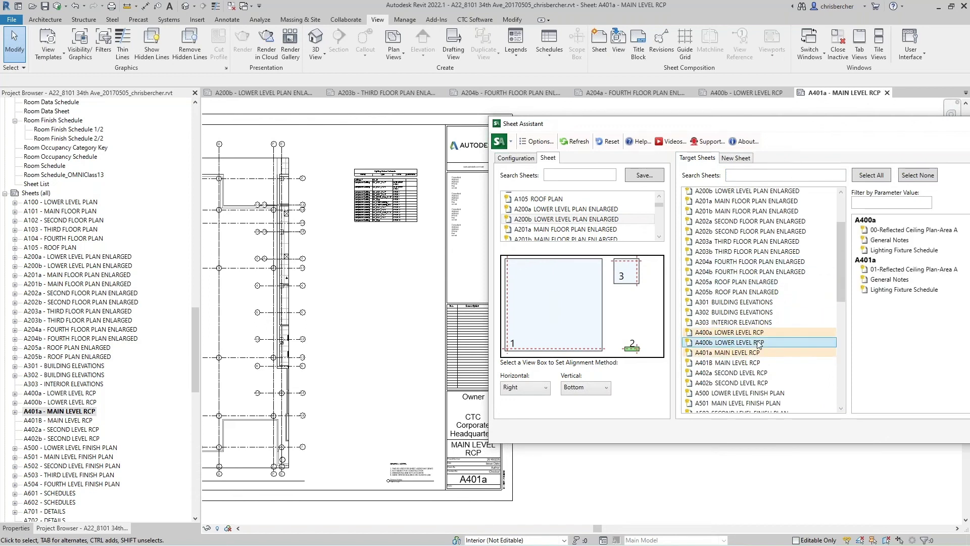
left_click(878, 176)
left_click_drag(833, 123, 696, 106)
left_click(906, 413)
left_click_drag(513, 107, 665, 194)
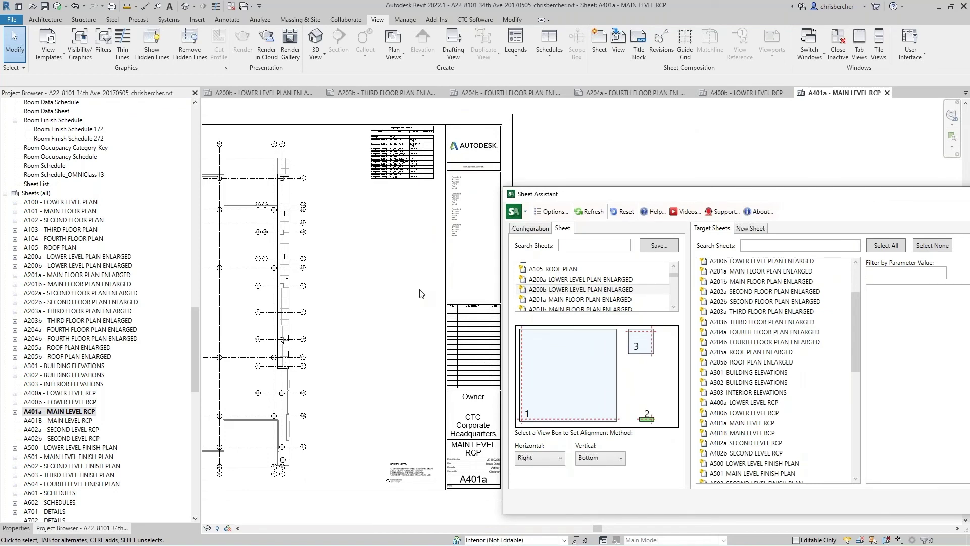
- Reset the Sheet Assistant to clear the source sheet and its alignment settings
left_click_drag(690, 195, 673, 120)
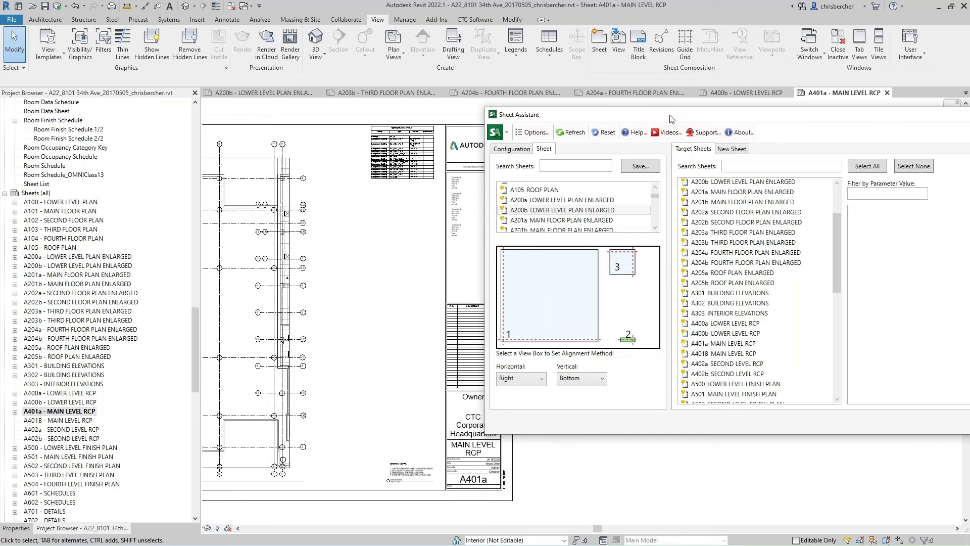
left_click_drag(672, 119, 411, 155)
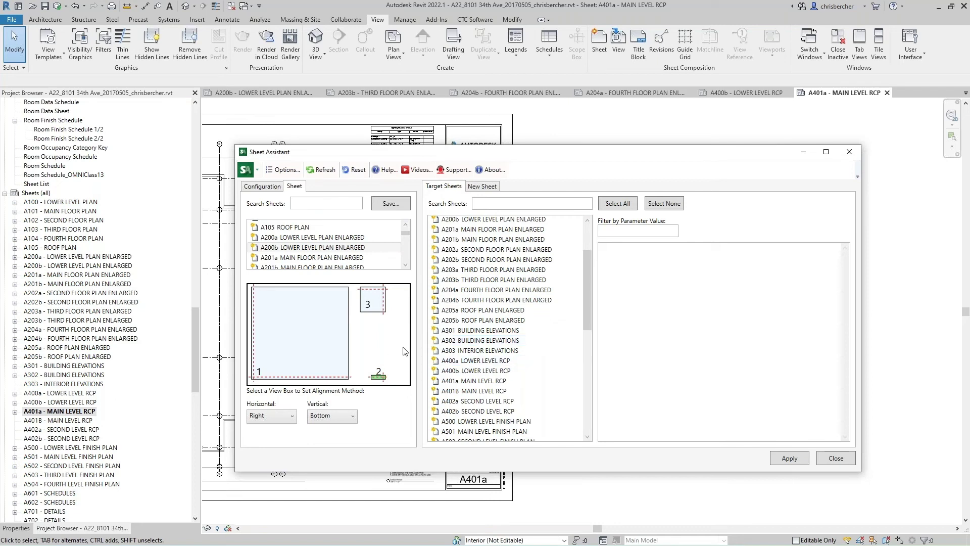
left_click(347, 171)
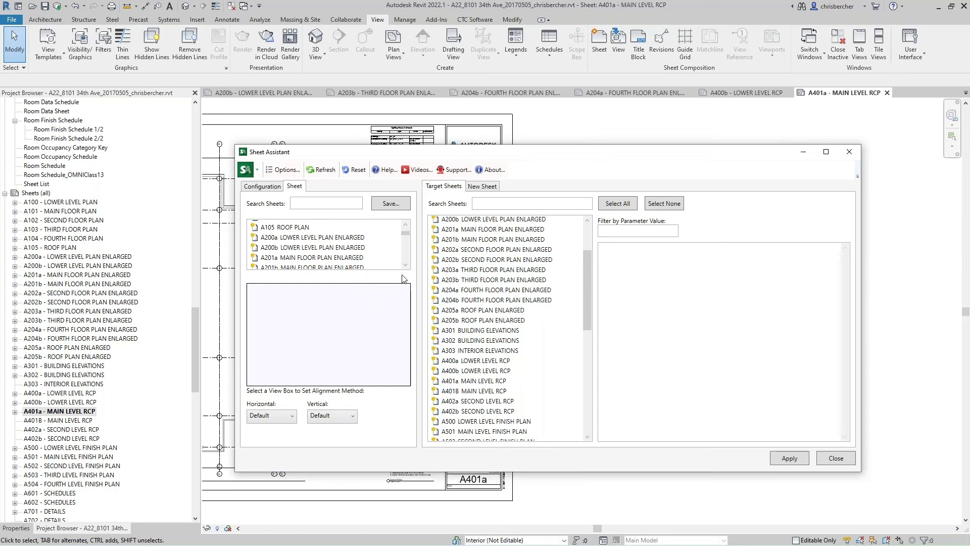
- Show the CTC BIM Project Suite tools alongside the Sheet Assistant
left_click_drag(605, 152, 597, 122)
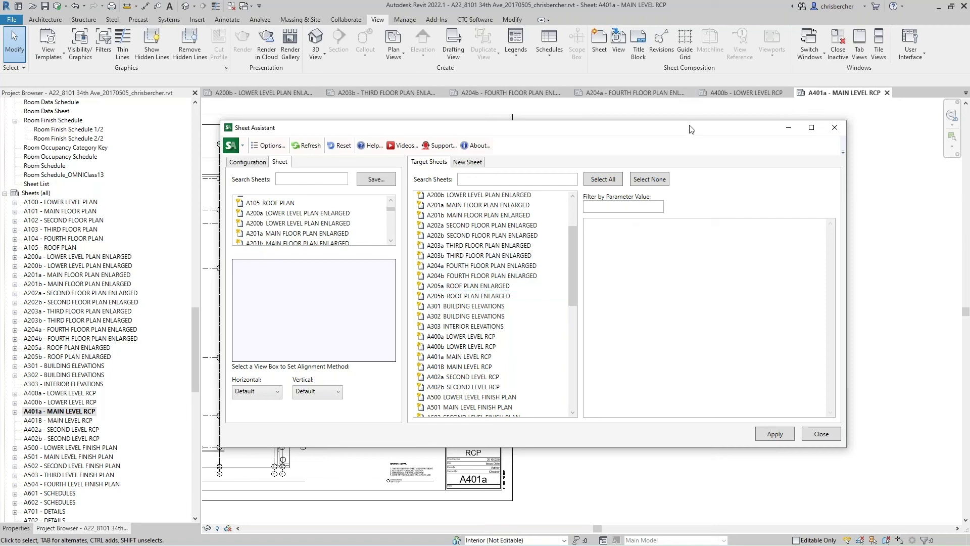
left_click_drag(695, 130, 692, 130)
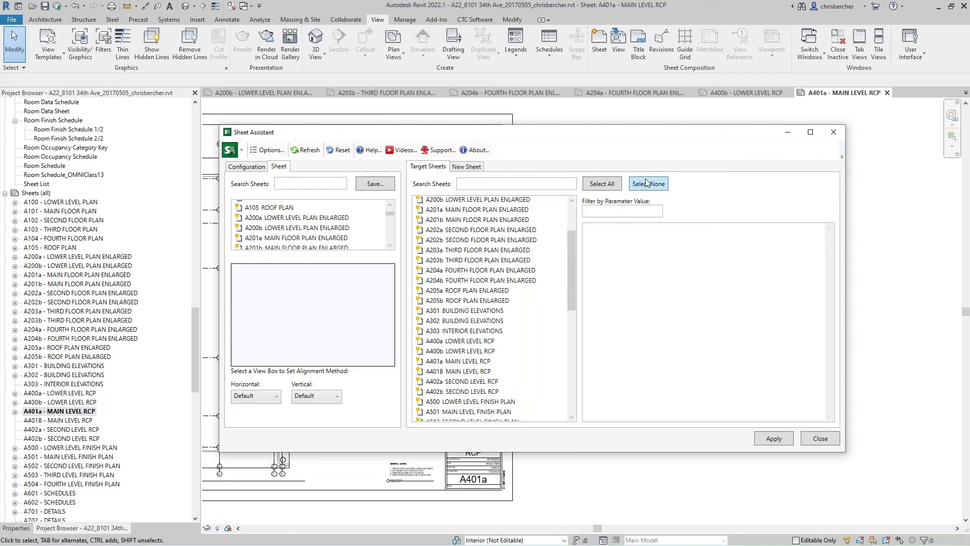
left_click(487, 20)
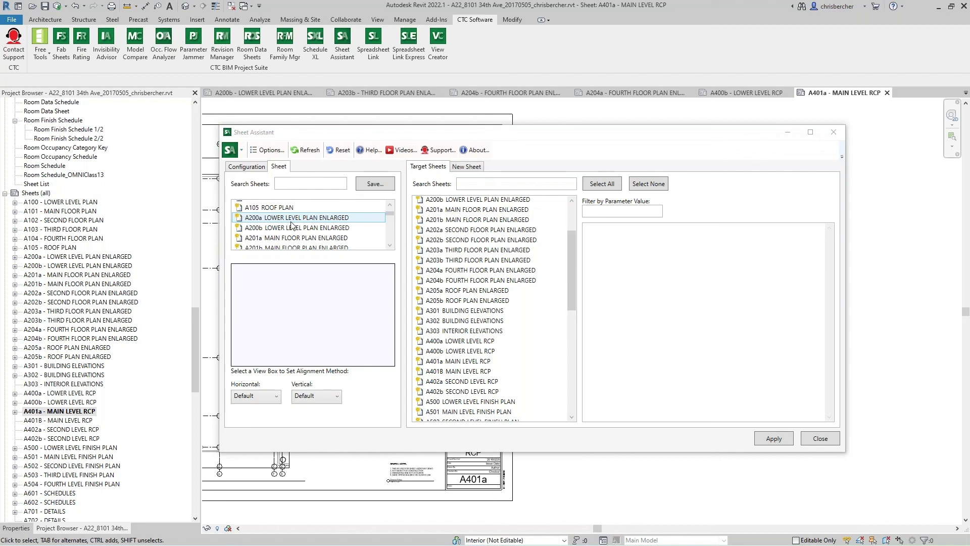
left_click_drag(668, 132, 676, 123)
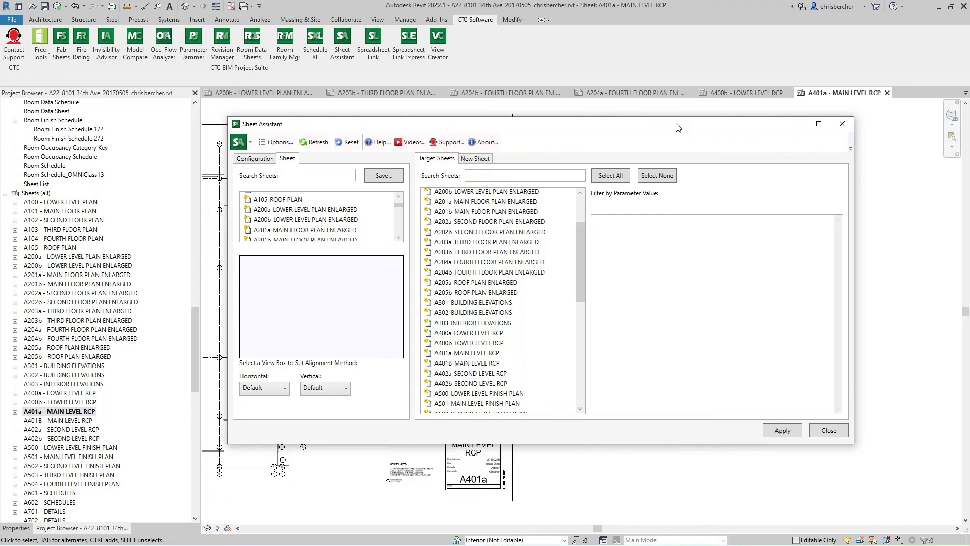
- Open the About information for Sheet Assistant to view the support links, suite version and installer download option
left_click(484, 143)
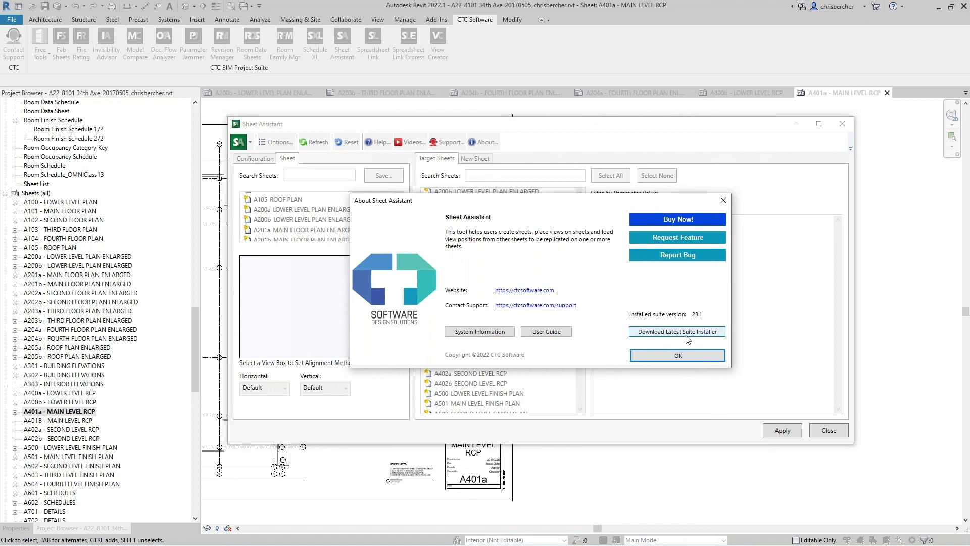
left_click_drag(690, 201, 709, 172)
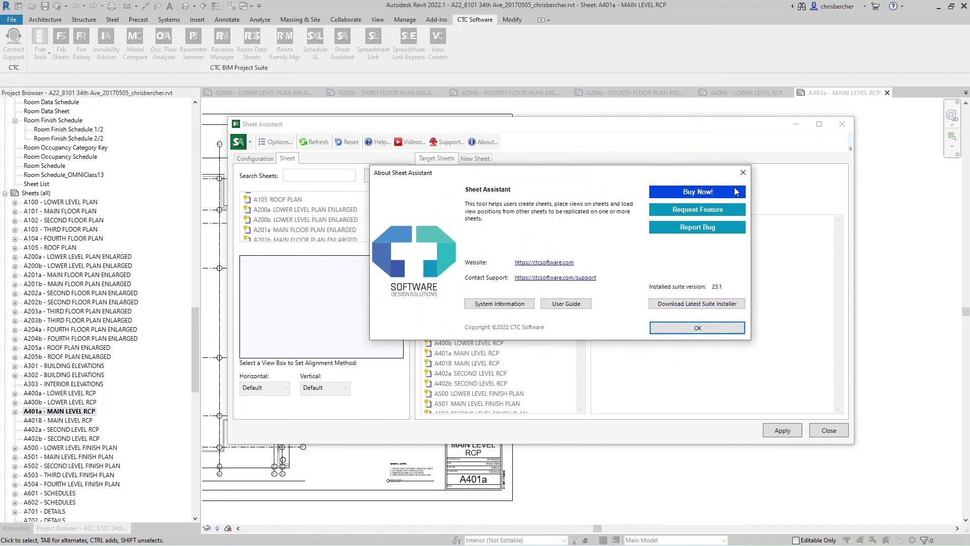
left_click(865, 350)
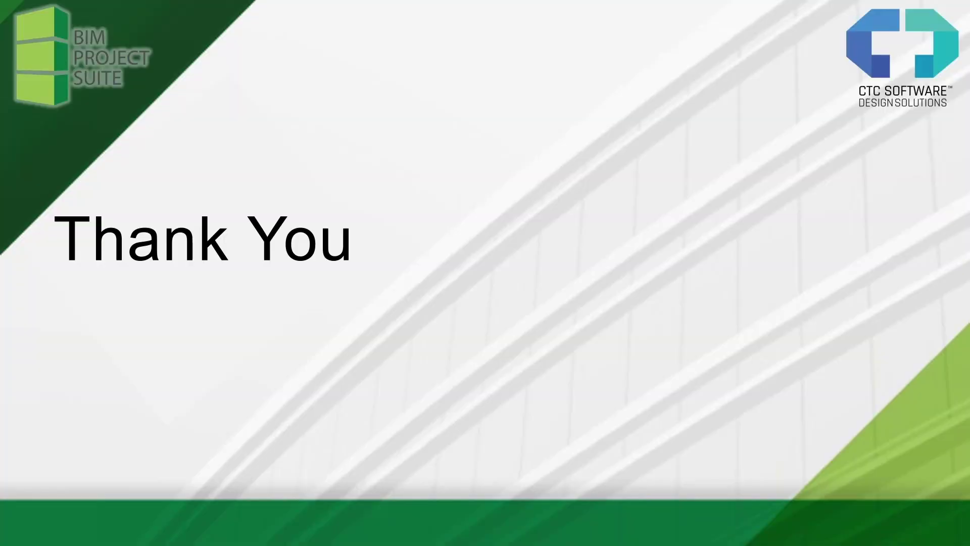